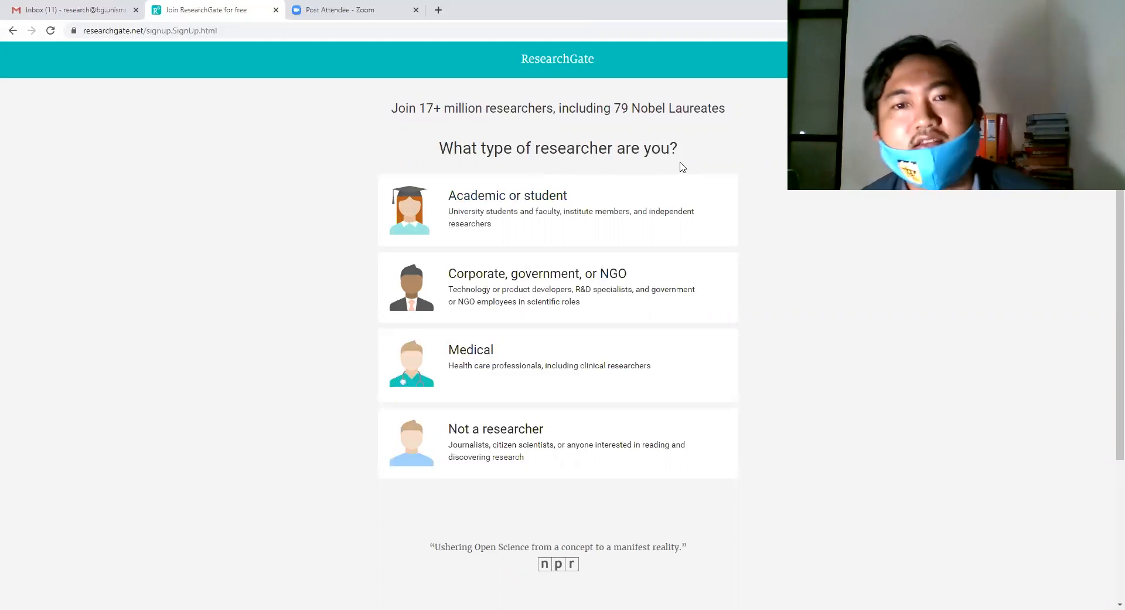
Sign up as an academic at Universitas Muhammadiyah Makassar.
left_click(555, 202)
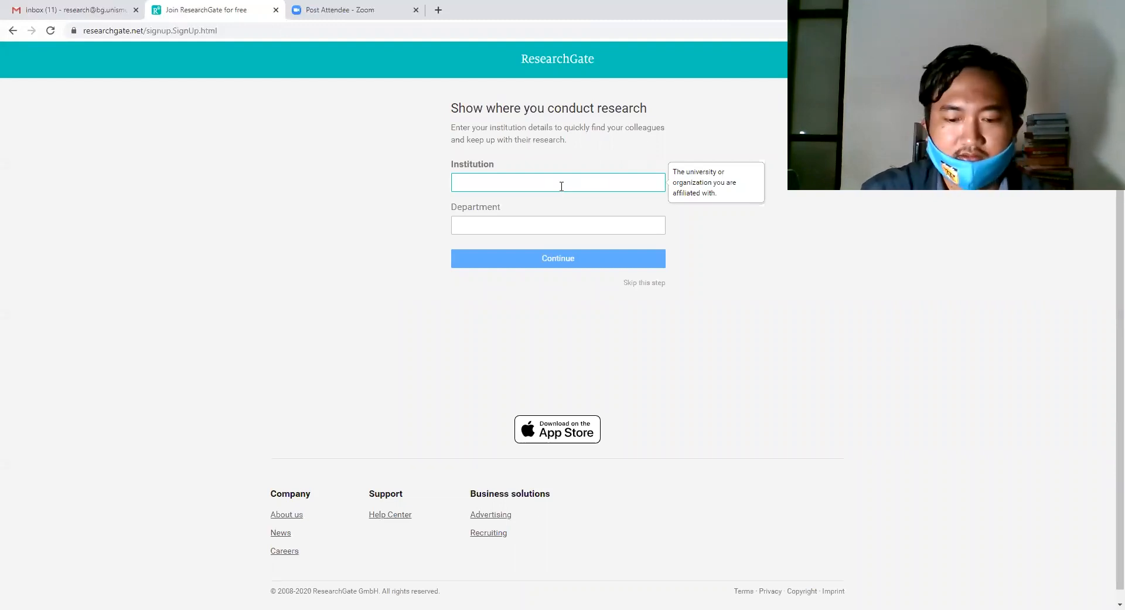
type("i")
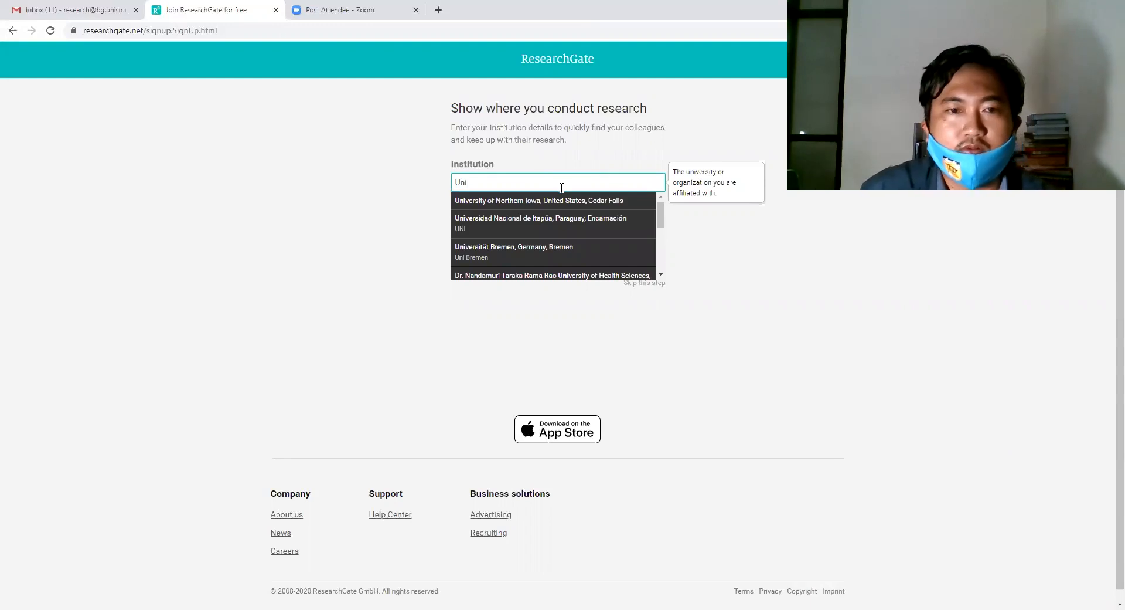
type("ver")
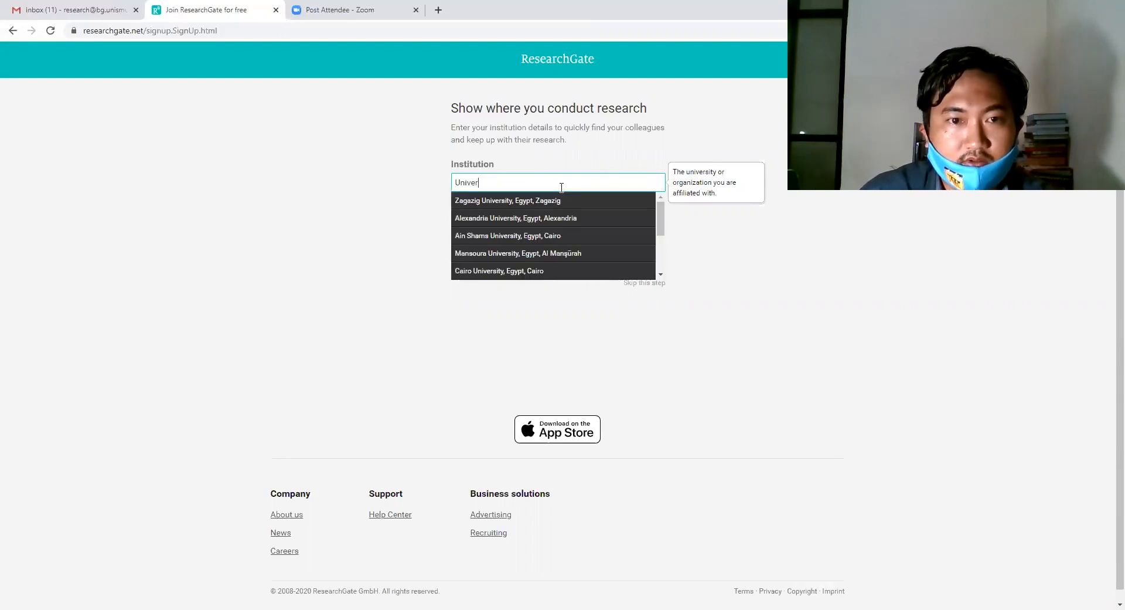
type("isitas")
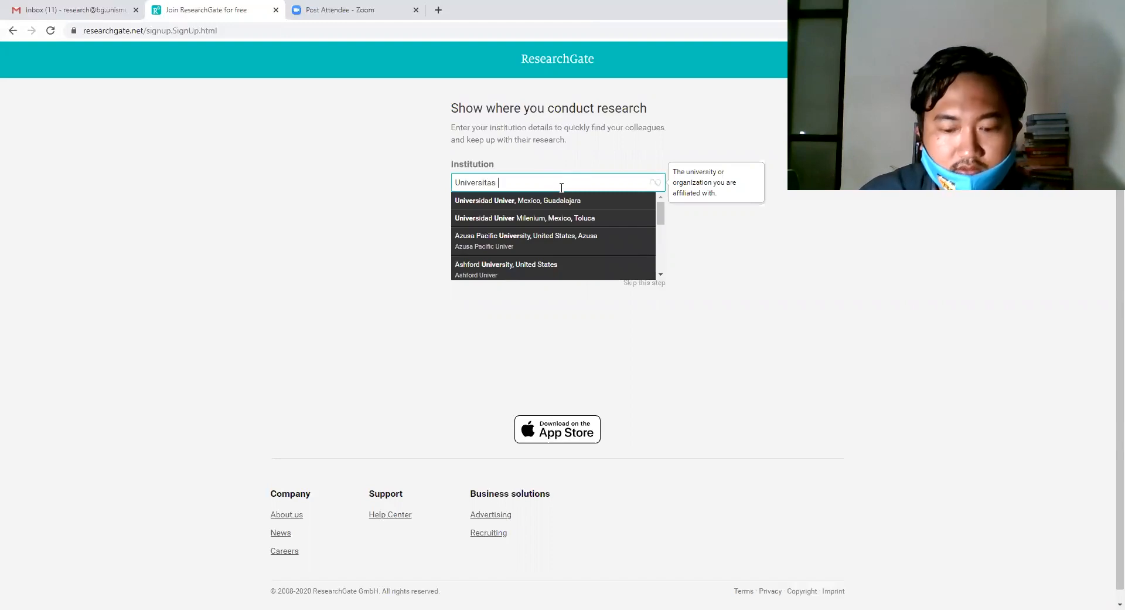
type(" Muha")
key("BackSpace")
key("BackSpace")
key("BackSpace")
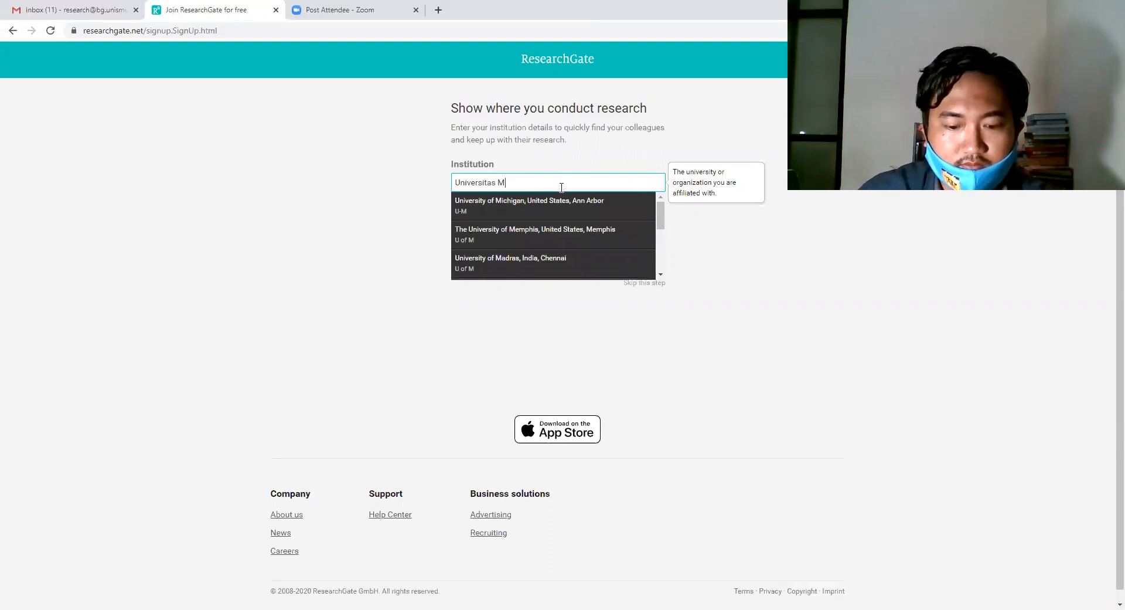
type("uhamma")
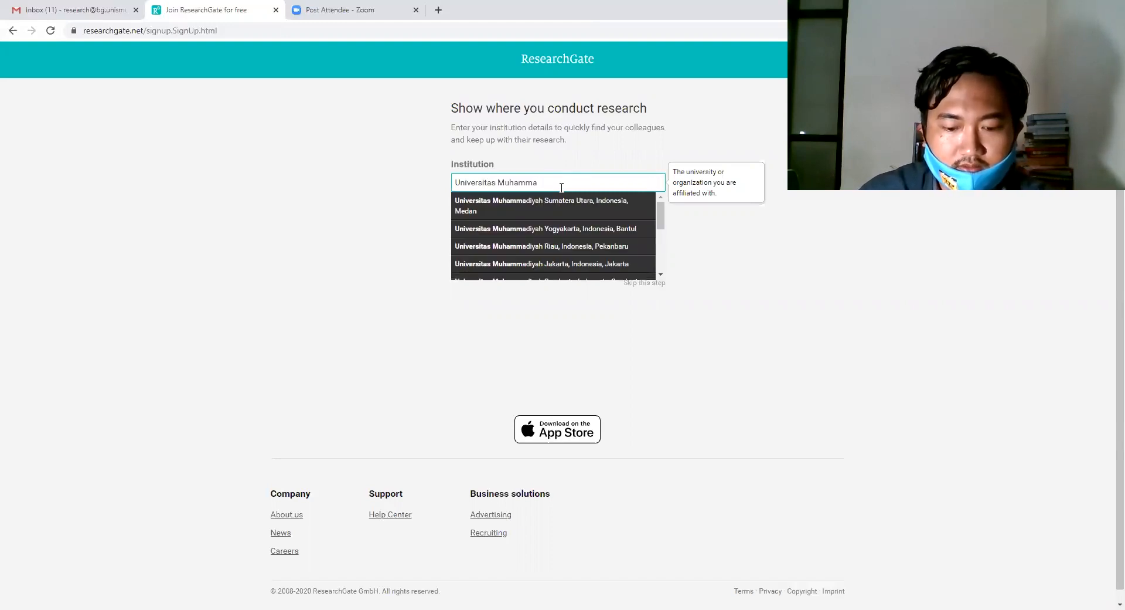
type("diyah Maka")
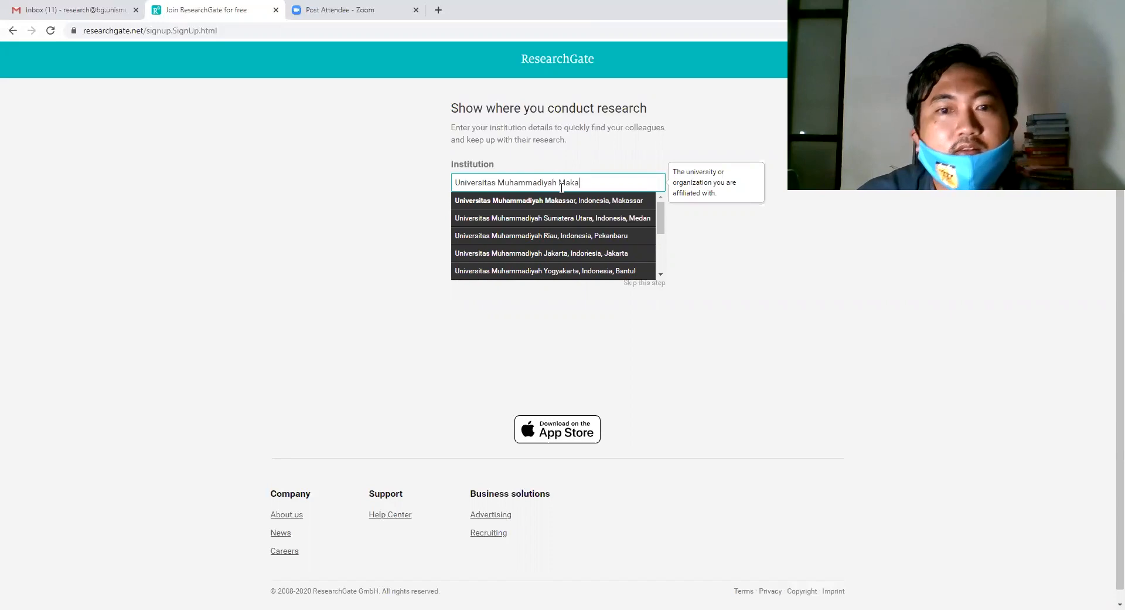
left_click(555, 203)
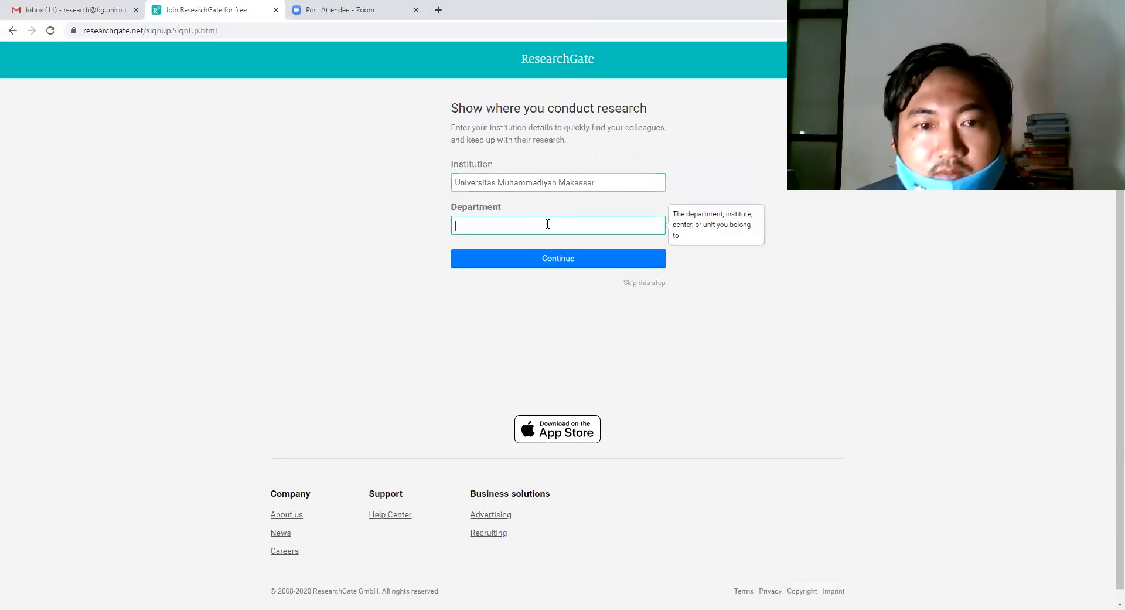
Enter 'English Education Department' as the department and continue.
left_click(548, 224)
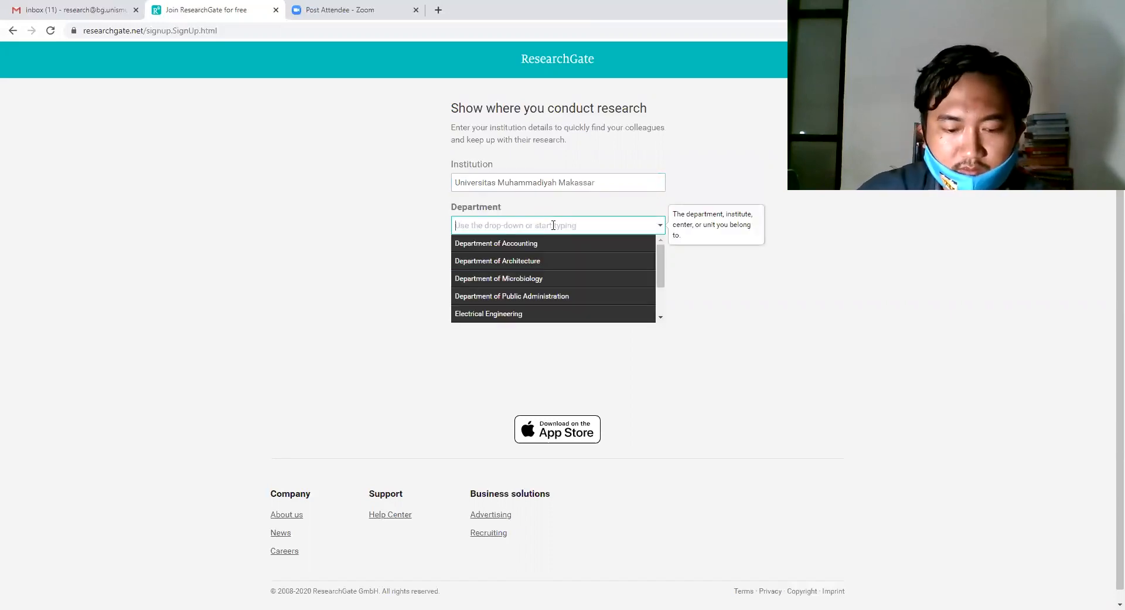
type("Pro")
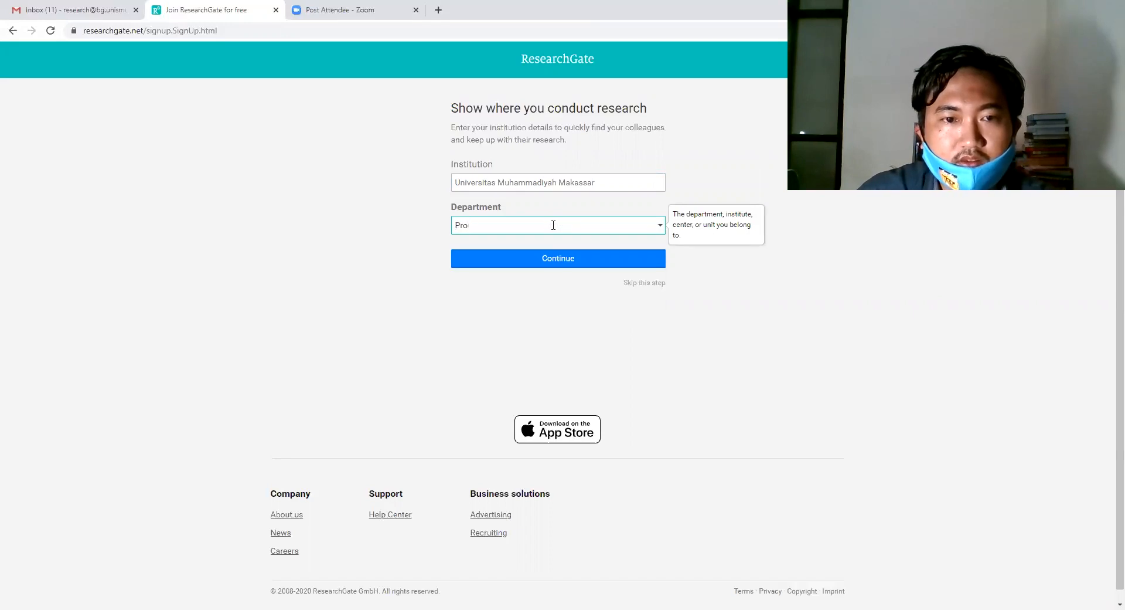
type("dEbnglo")
key("BackSpace")
key("BackSpace")
key("BackSpace")
key("BackSpace")
type("nglo")
type("ish Educatio")
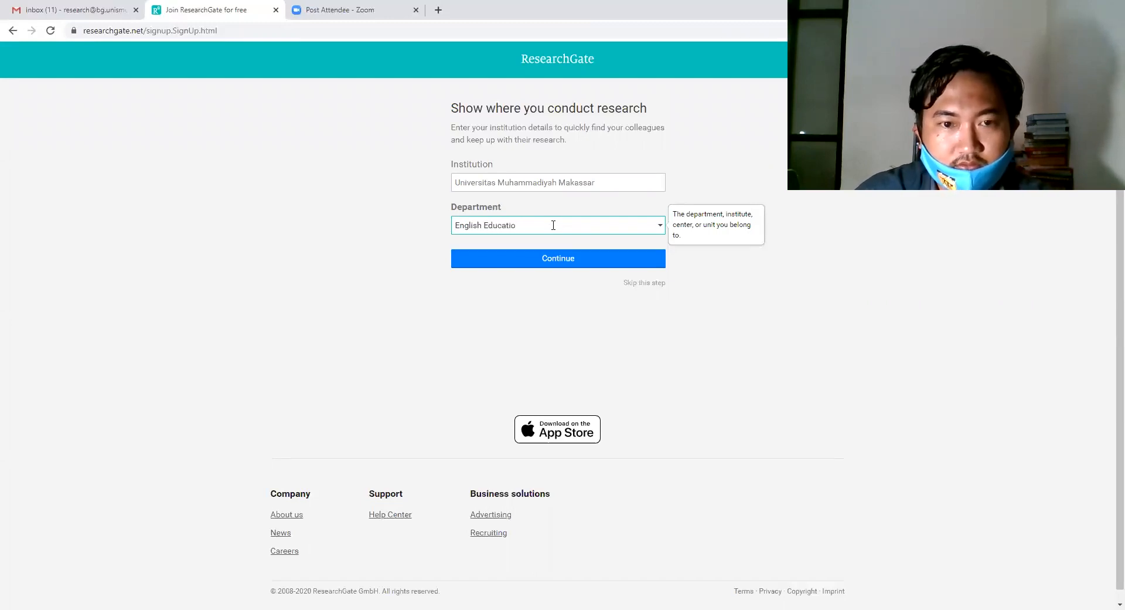
type("n Department")
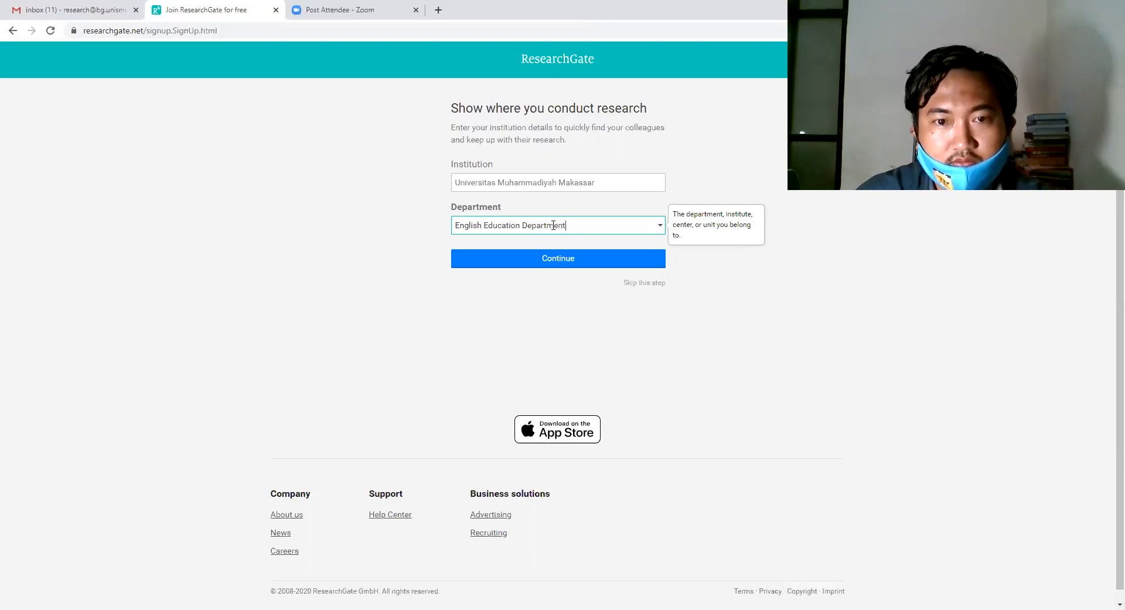
left_click(555, 259)
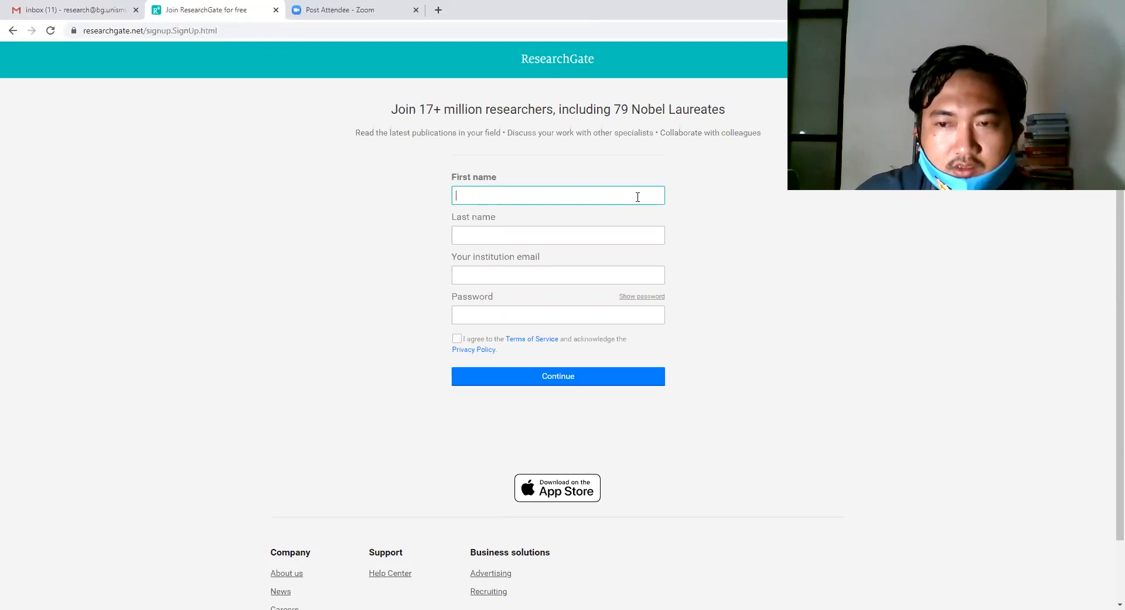
Fill in the name as Prodi (first), Pendidikan (middle), Bahasa Inggris (last).
type("Prodi")
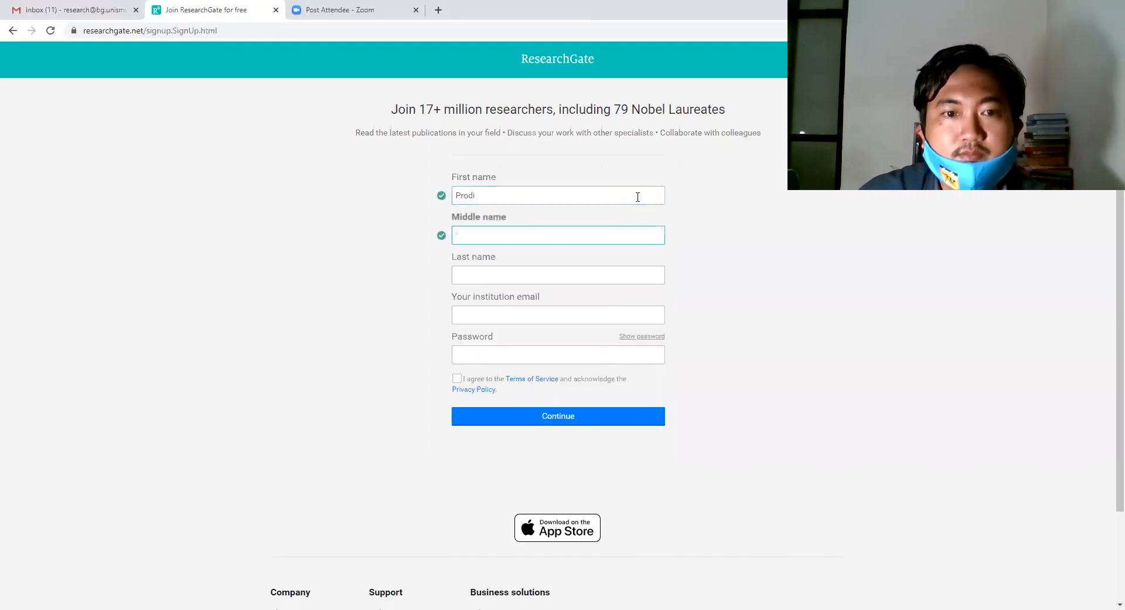
type("Pendidikan Bahasa Inggris")
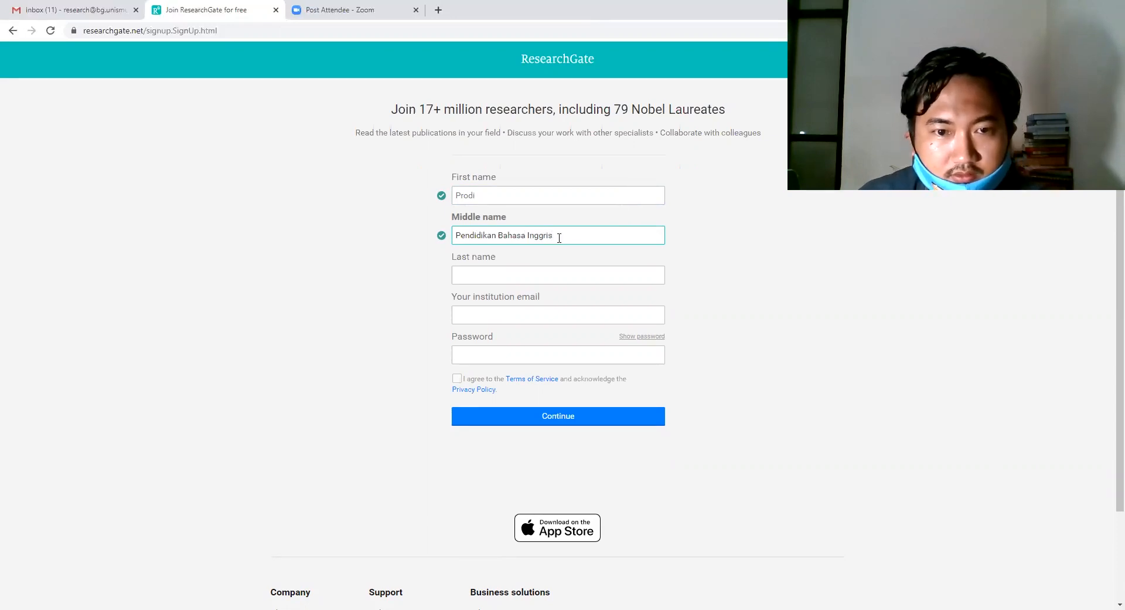
left_click_drag(555, 236, 504, 236)
key("ctrl+c")
key("BackSpace")
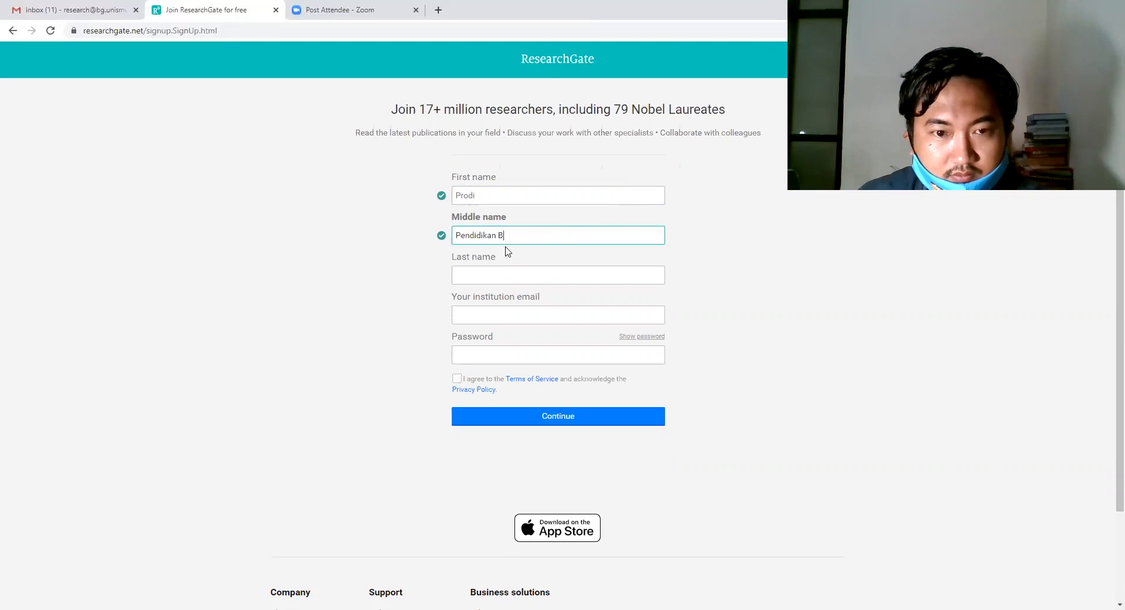
key("BackSpace")
key("BackSpace")
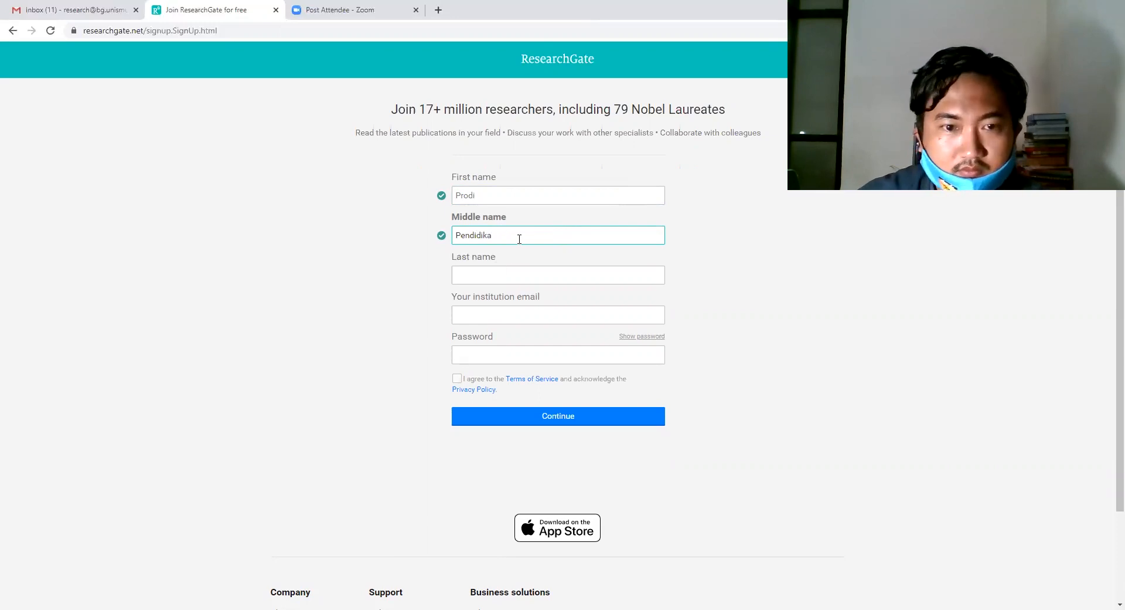
left_click(488, 274)
key("ctrl+v")
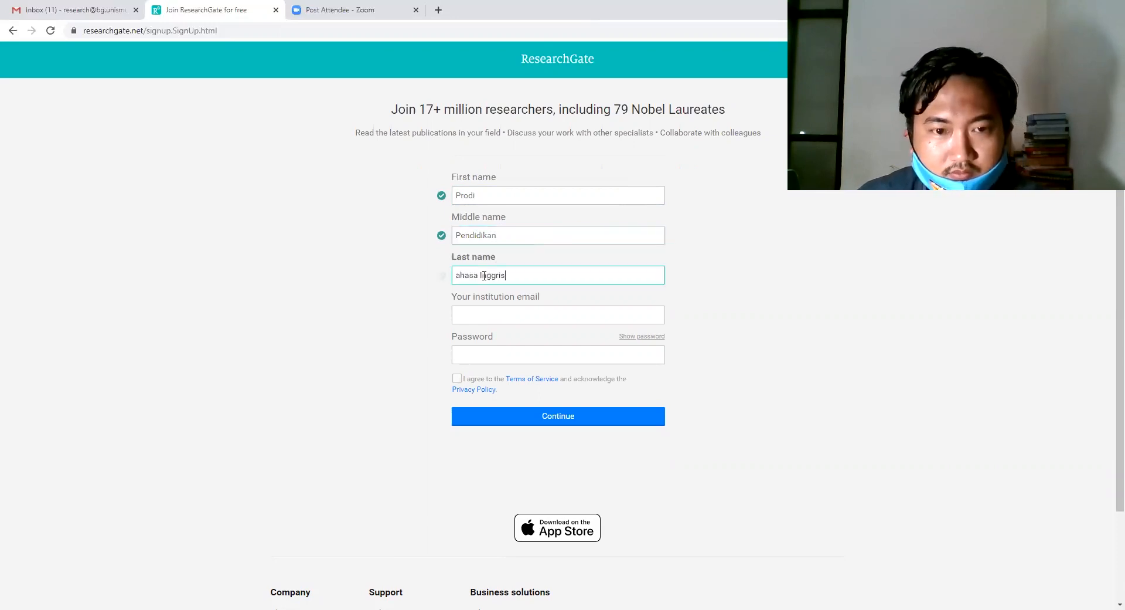
left_click(456, 275)
type("B")
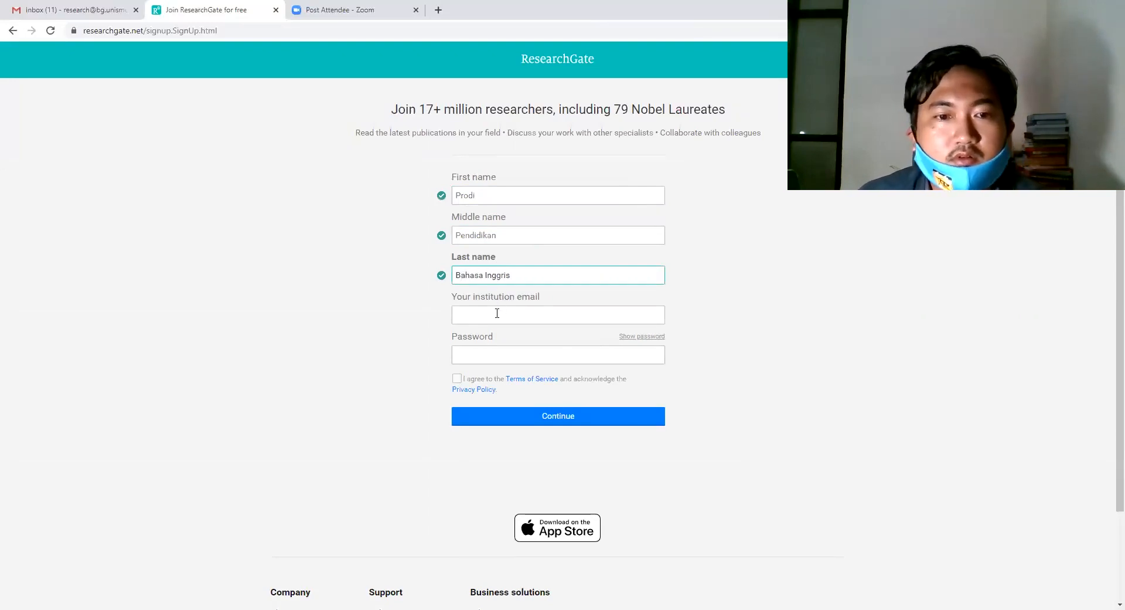
Enter the study program's institution e-mail address.
left_click(497, 313)
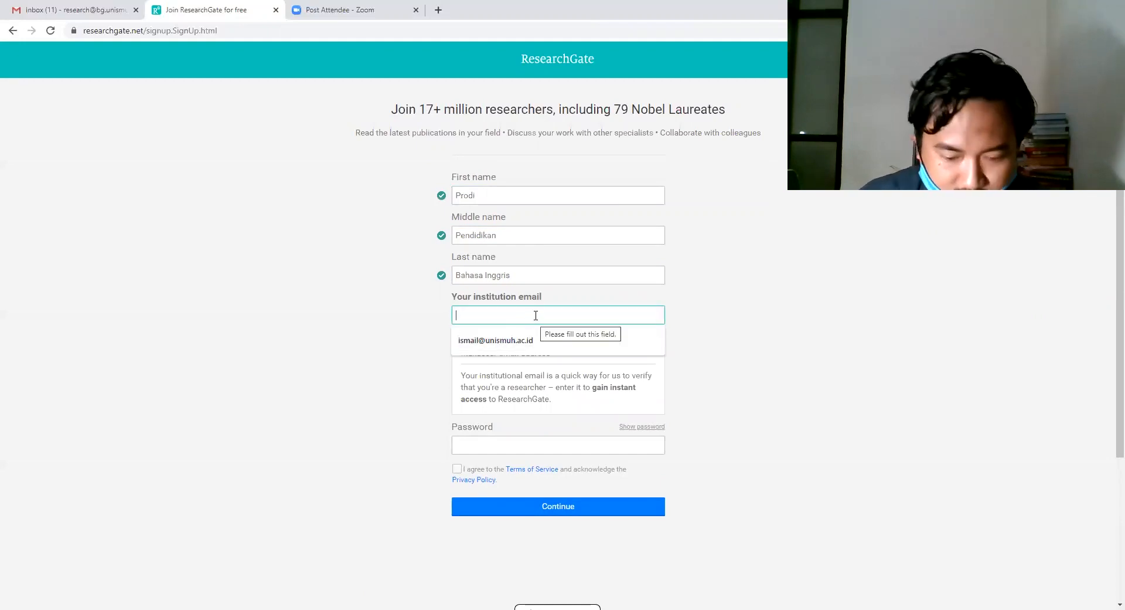
type("i")
key("BackSpace")
key("BackSpace")
key("BackSpace")
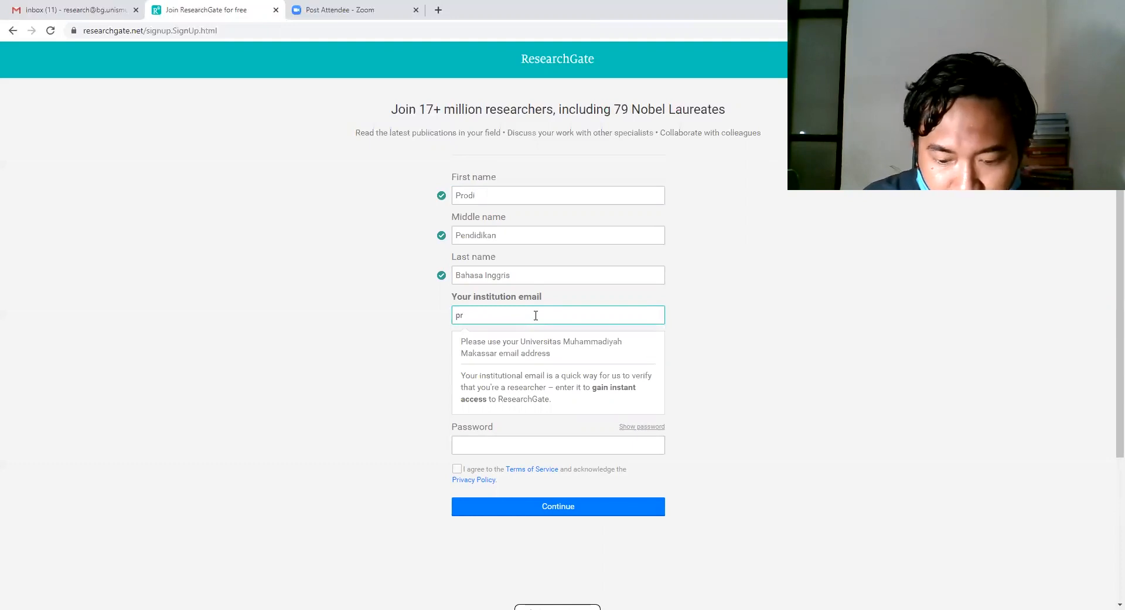
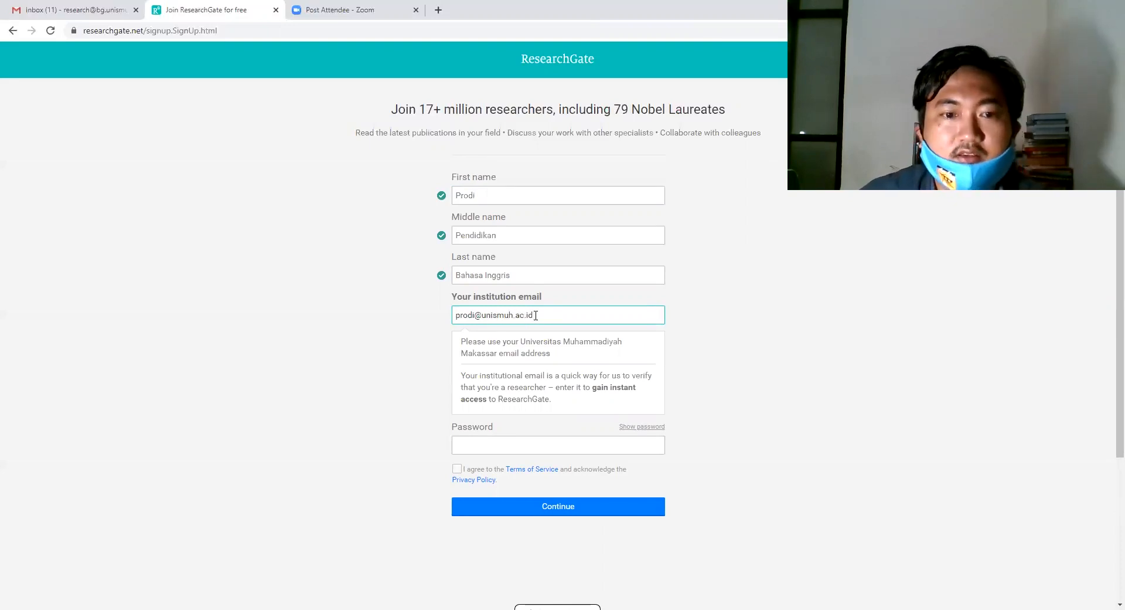
Enter the account password, accept the Terms of Service, and submit the form.
left_click(603, 357)
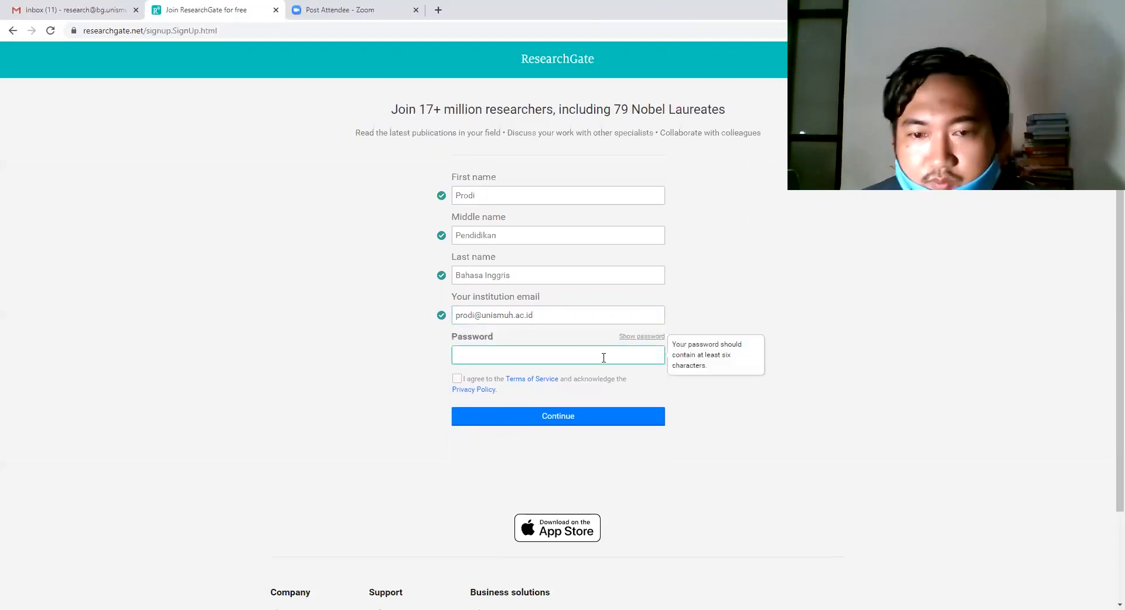
type("•")
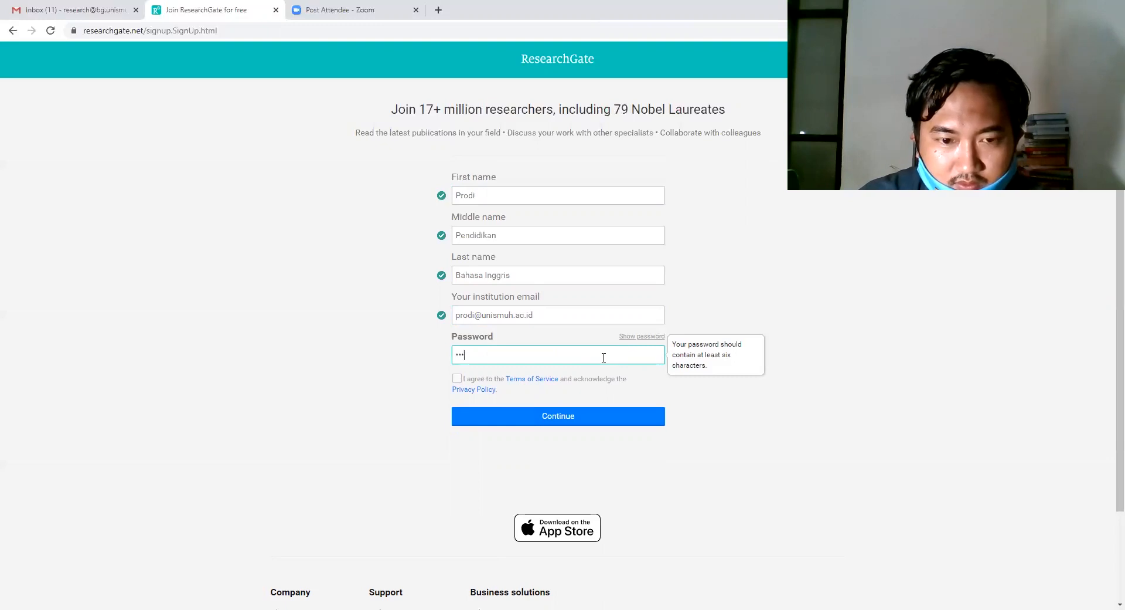
type("•••••••••••")
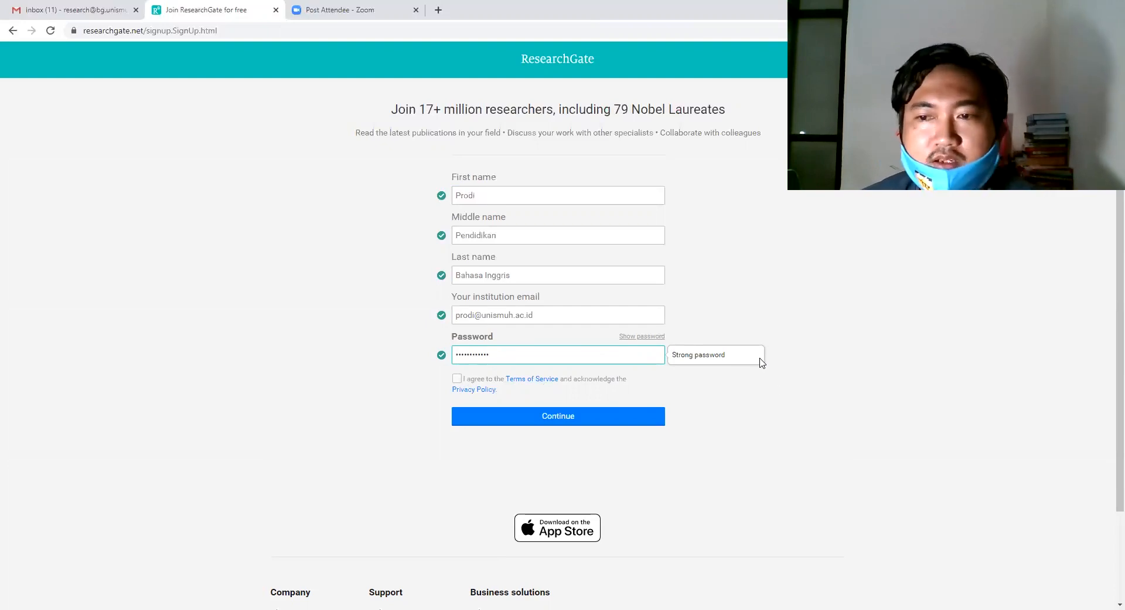
left_click(458, 379)
left_click(557, 416)
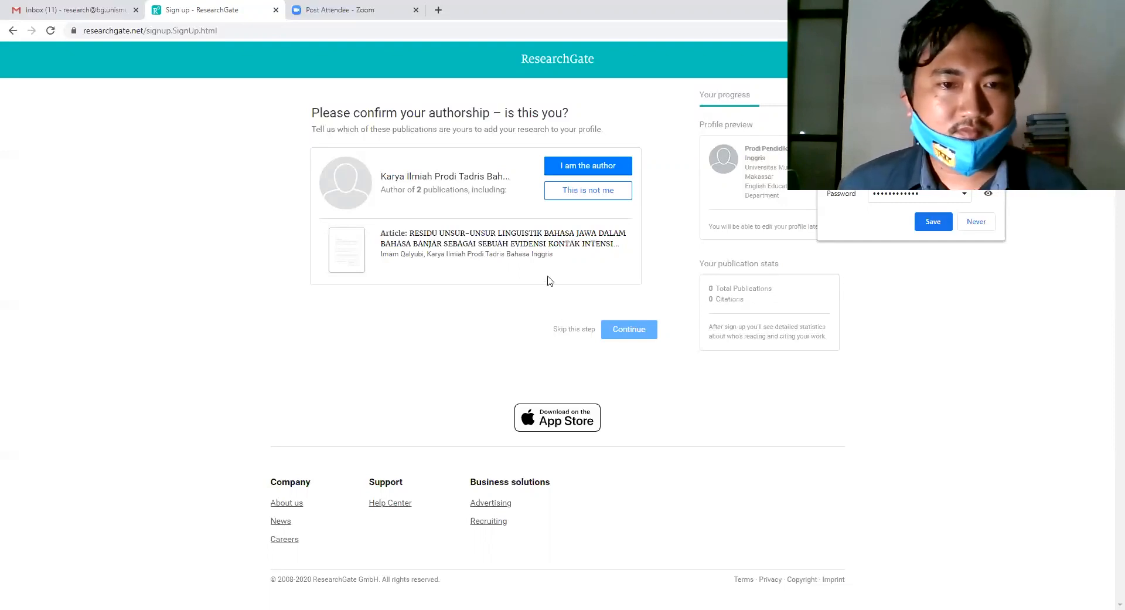
Mark both suggested publications as 'This is not me' and continue.
left_click(605, 199)
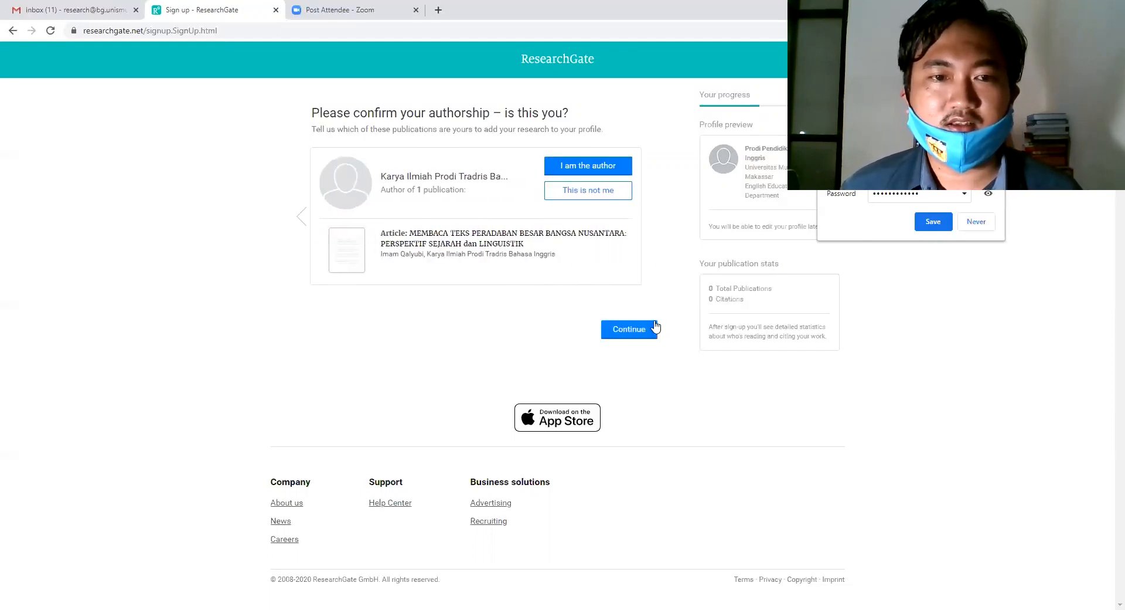
left_click(595, 191)
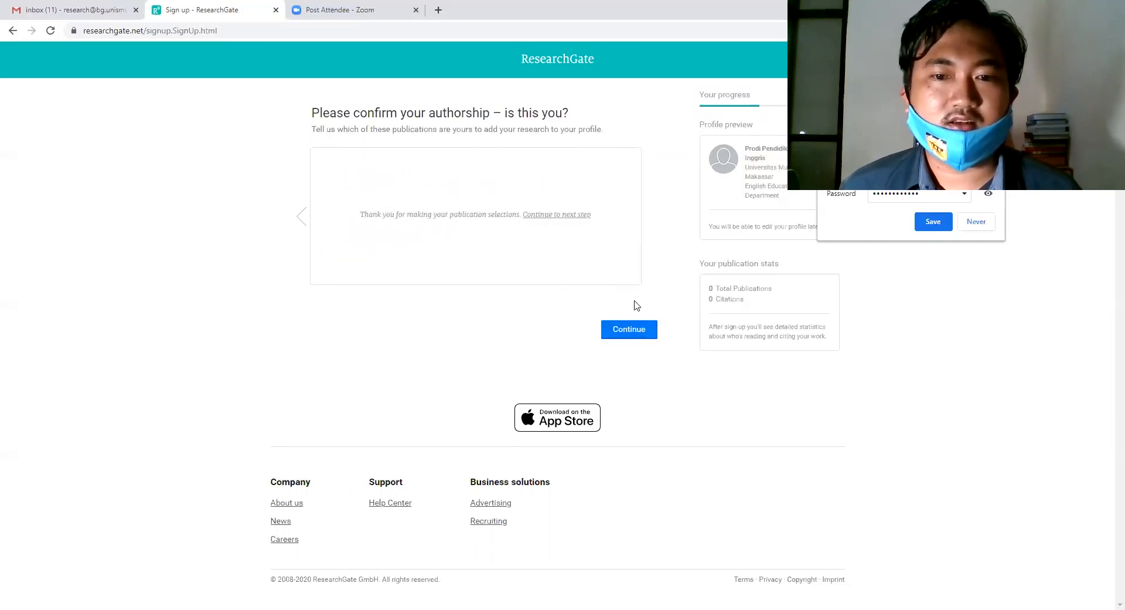
left_click(638, 336)
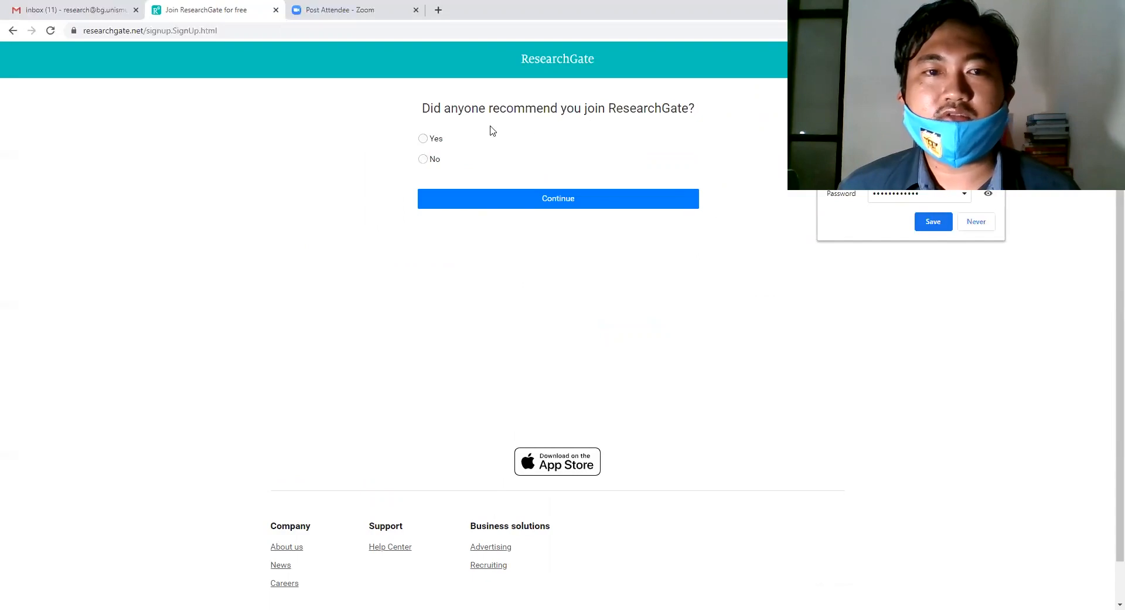
Answer Yes, recommended by 'My professor, supervisor, or advisor', and continue.
left_click(430, 145)
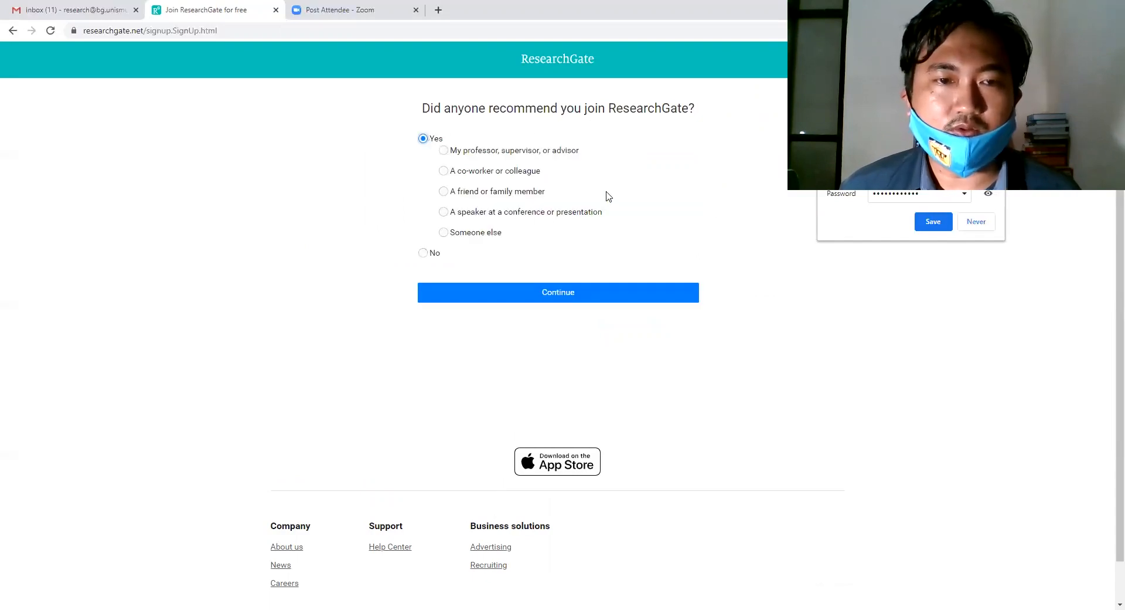
left_click(445, 152)
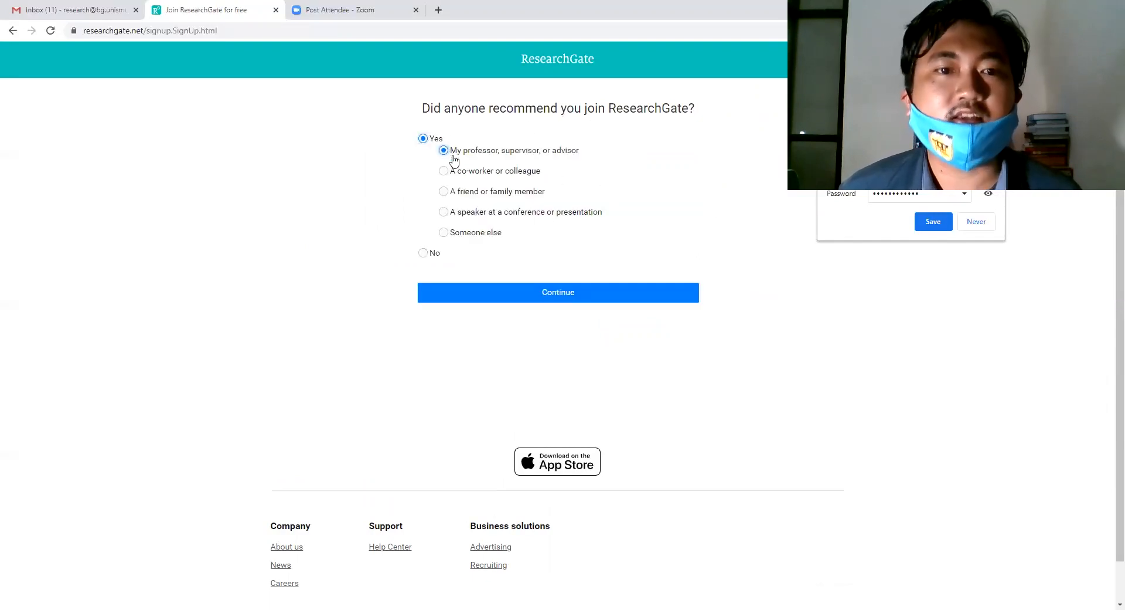
left_click(566, 286)
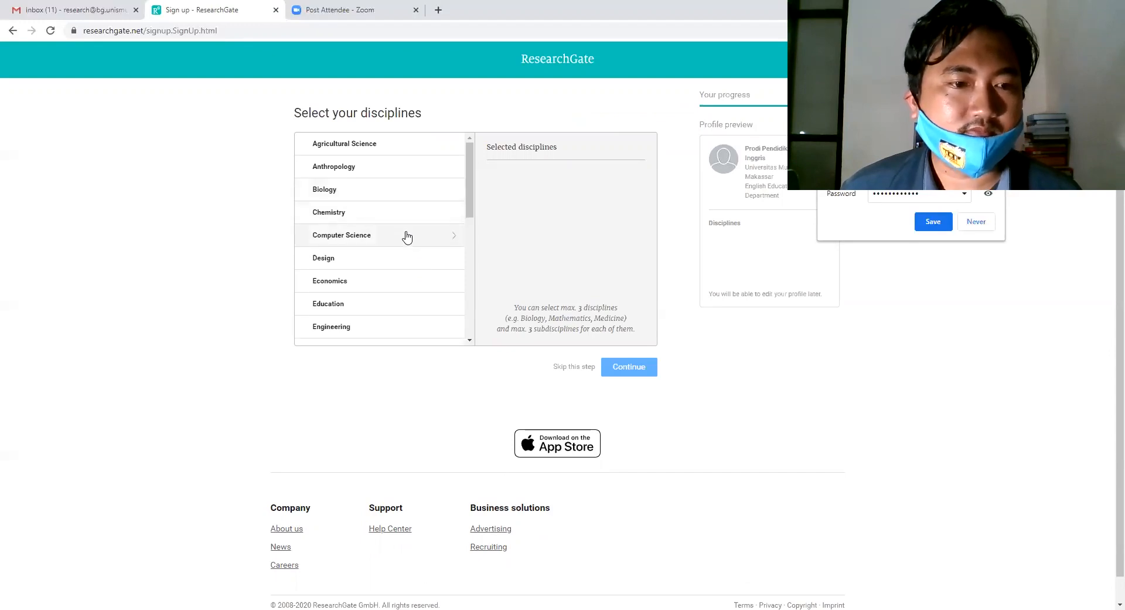
Add Language Education from the Education subdisciplines.
scroll(407, 236, "down", 2)
scroll(407, 236, "down", 2)
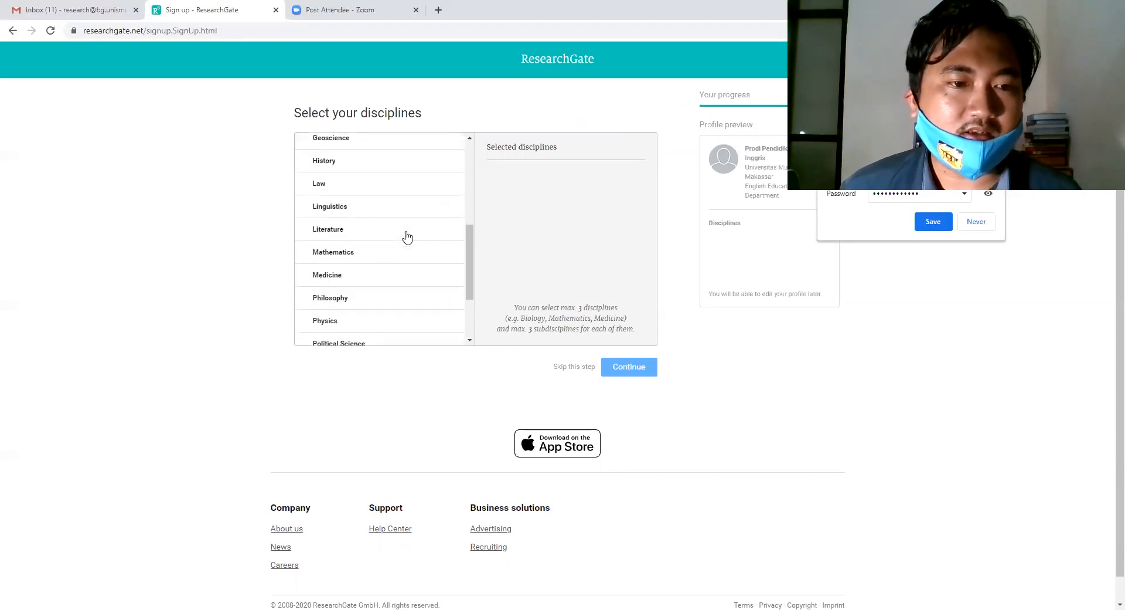
scroll(407, 236, "up", 4)
scroll(410, 222, "down", 6)
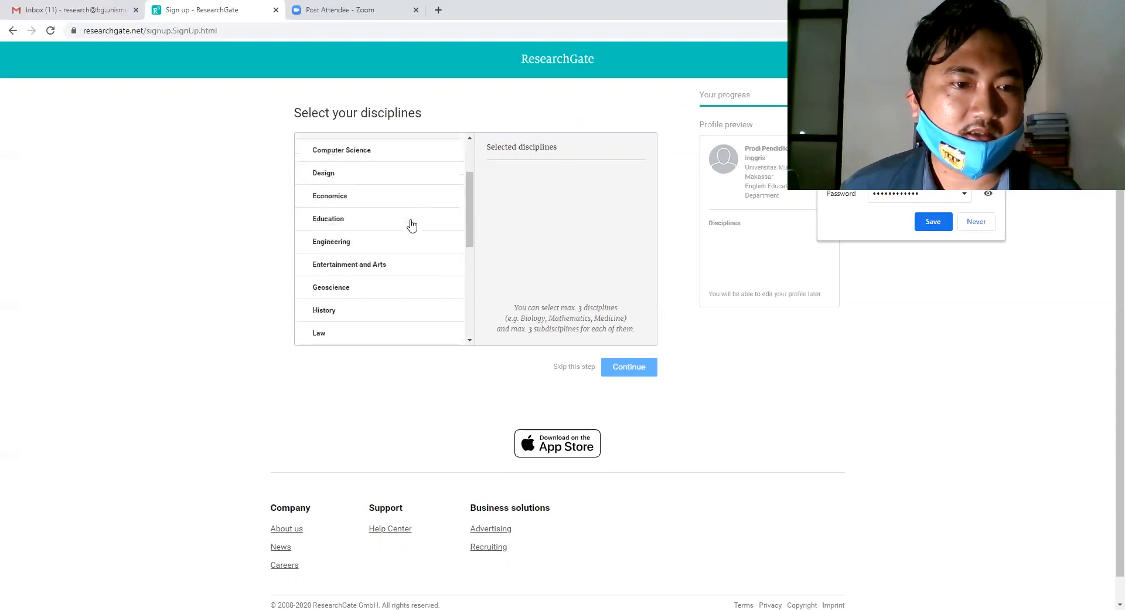
scroll(412, 225, "down", 1)
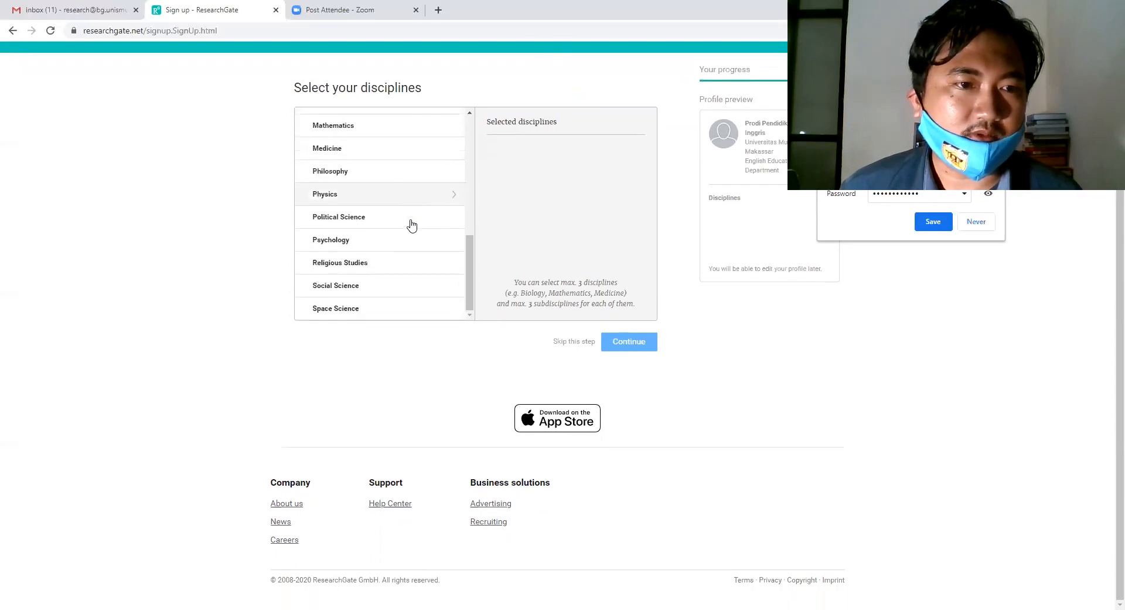
scroll(412, 225, "up", 4)
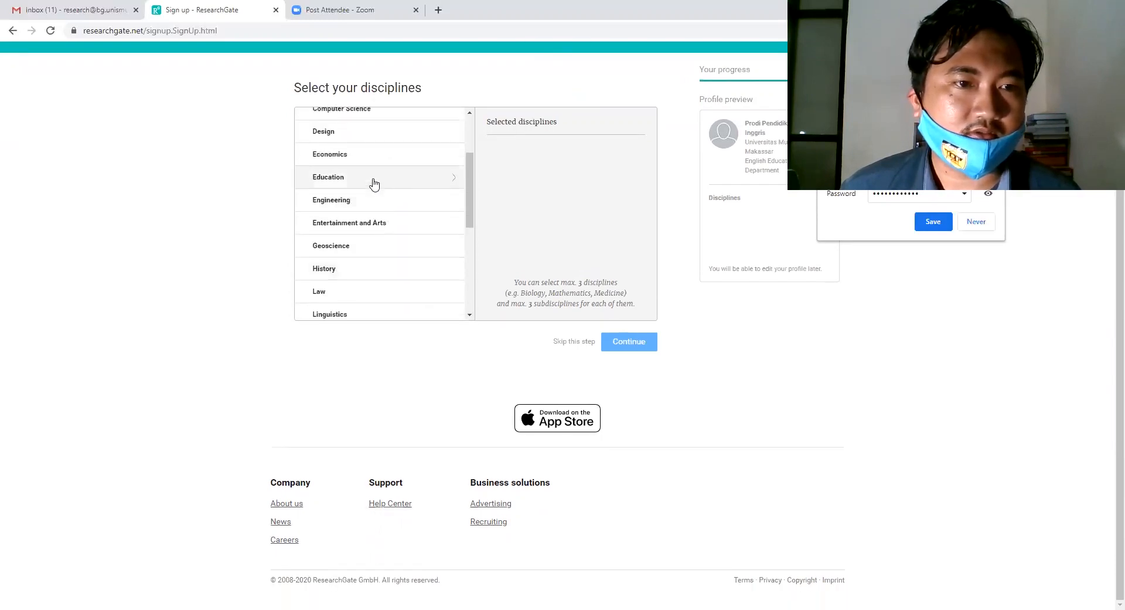
left_click(374, 184)
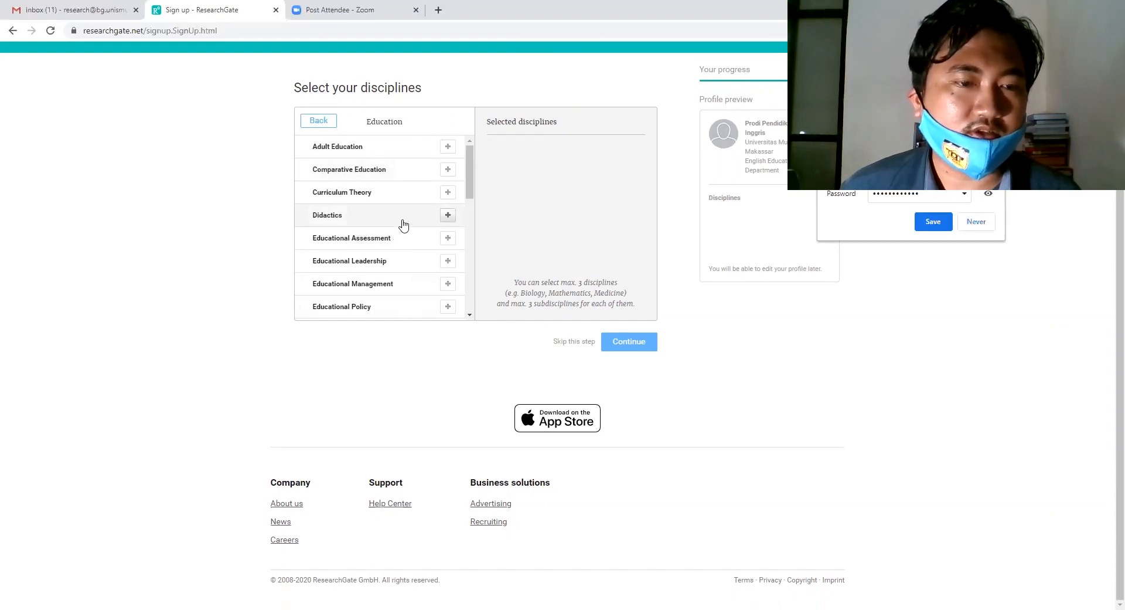
scroll(404, 224, "down", 3)
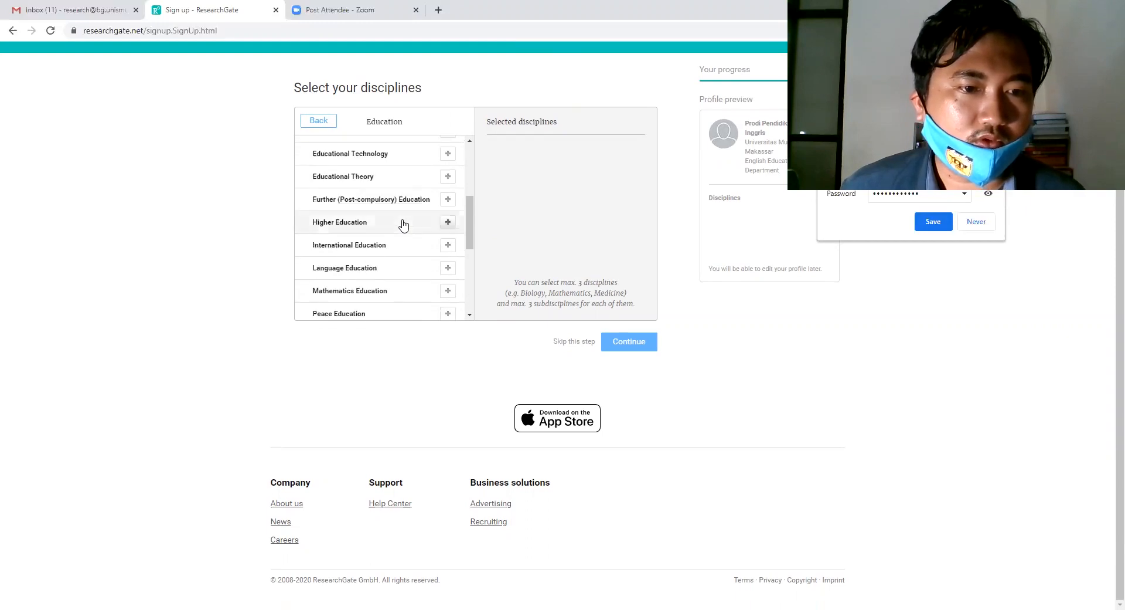
scroll(404, 223, "down", 1)
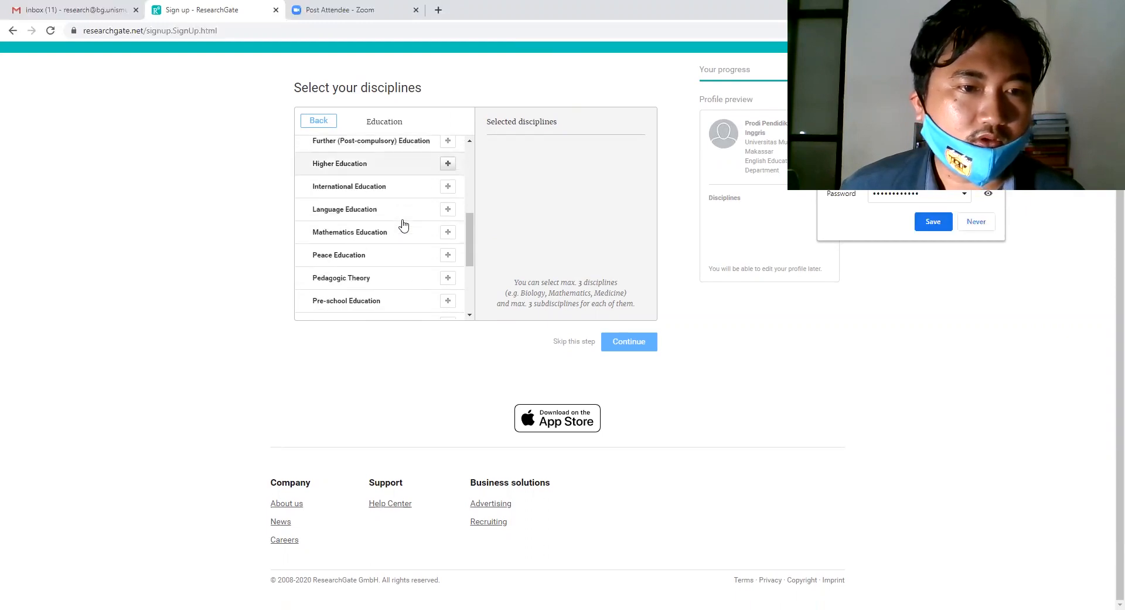
left_click(447, 210)
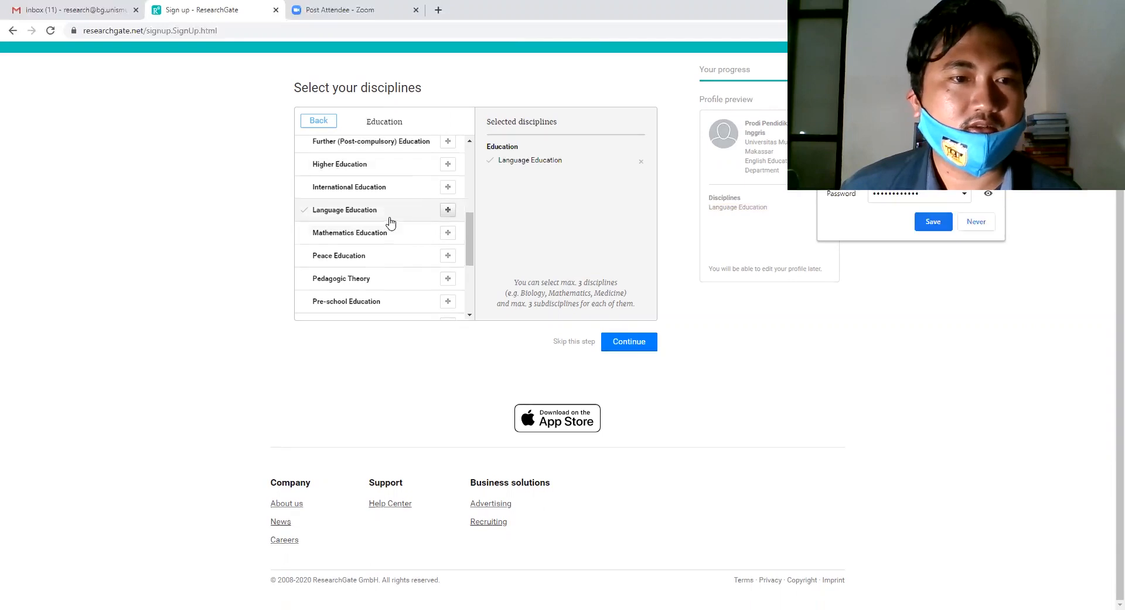
Add Teacher Education as a second discipline and confirm the choices.
scroll(389, 221, "up", 1)
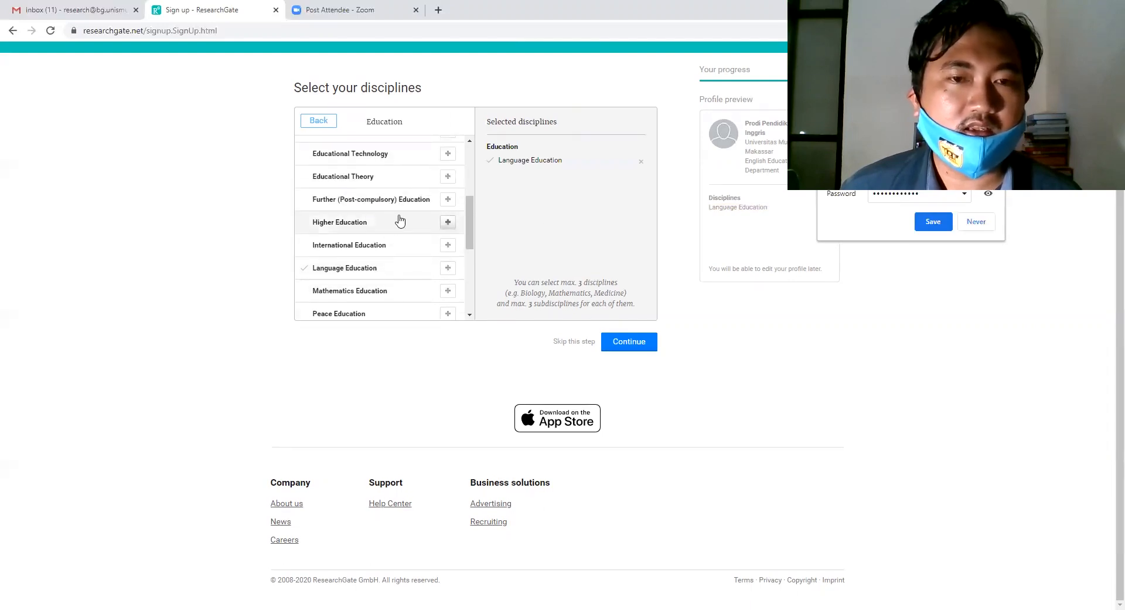
scroll(400, 221, "up", 2)
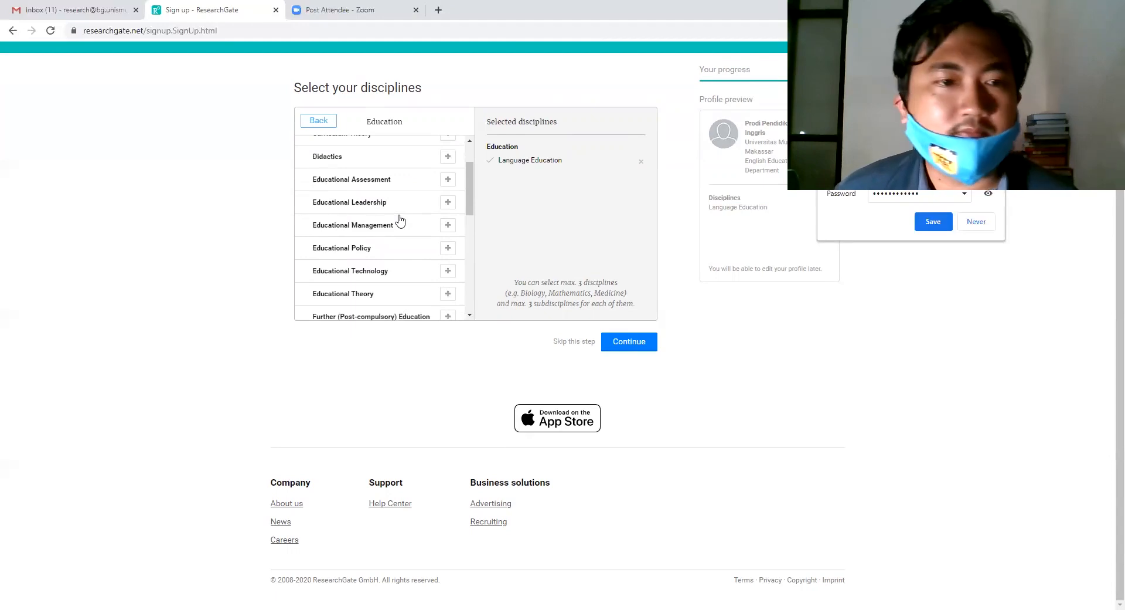
scroll(400, 220, "up", 1)
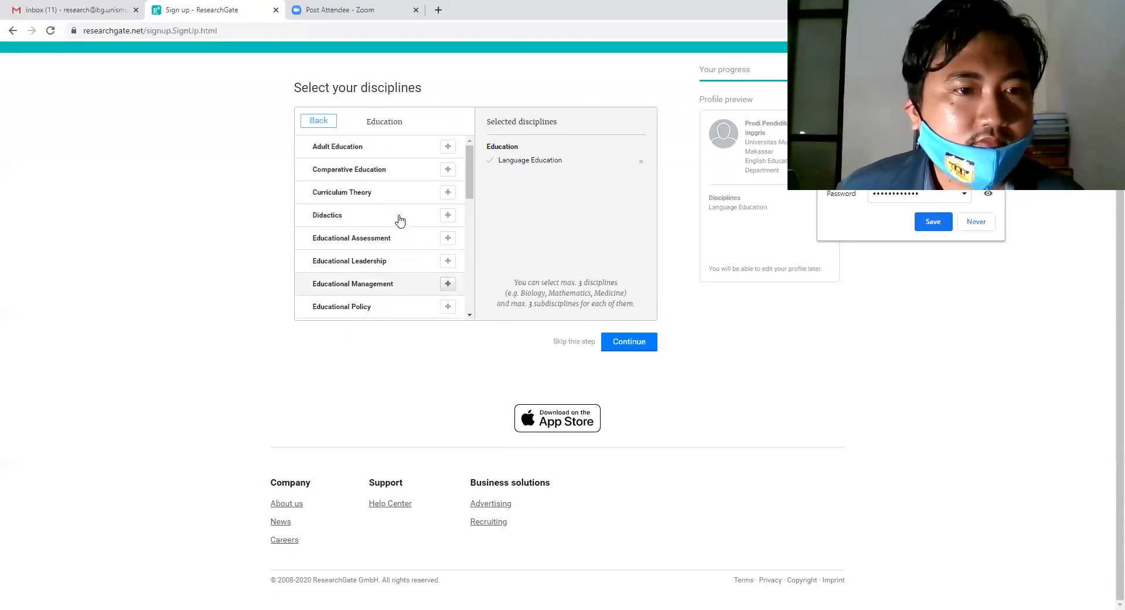
scroll(400, 220, "down", 5)
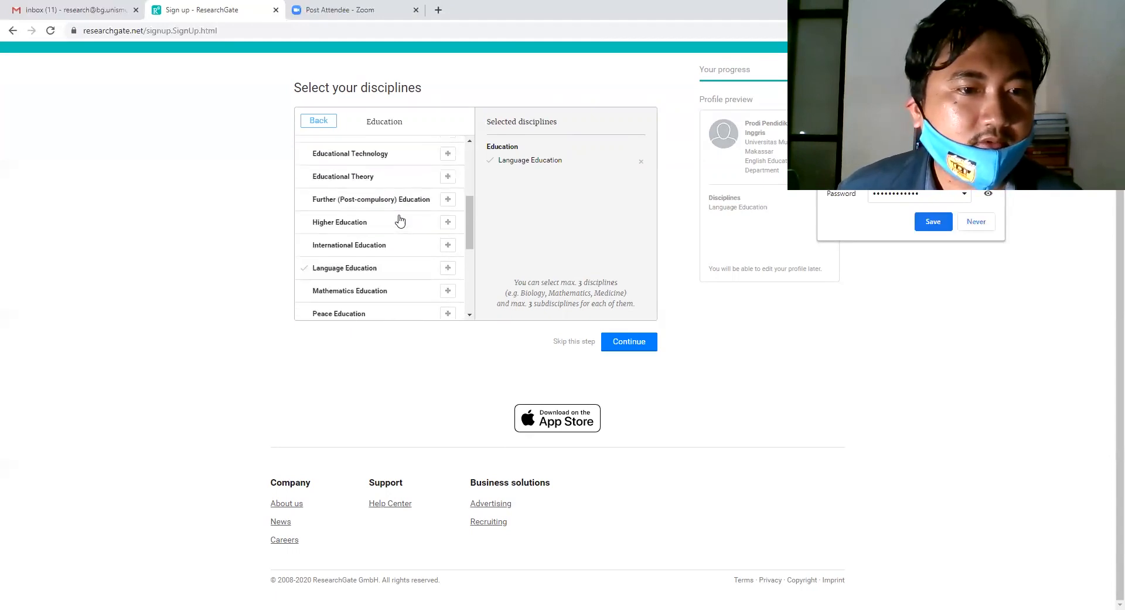
scroll(400, 220, "down", 1)
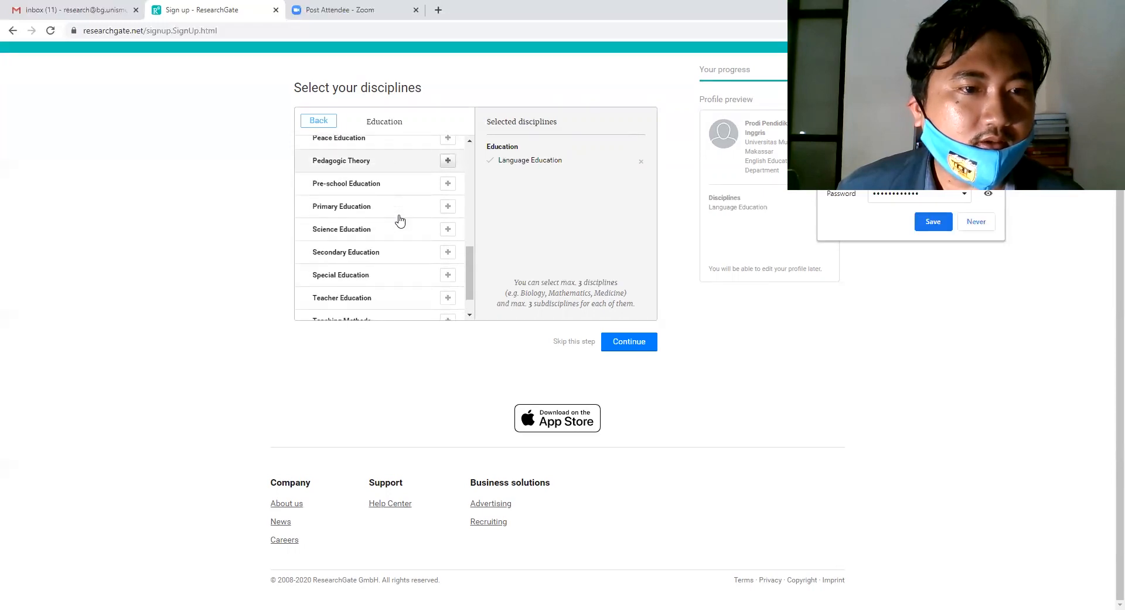
scroll(400, 220, "down", 1)
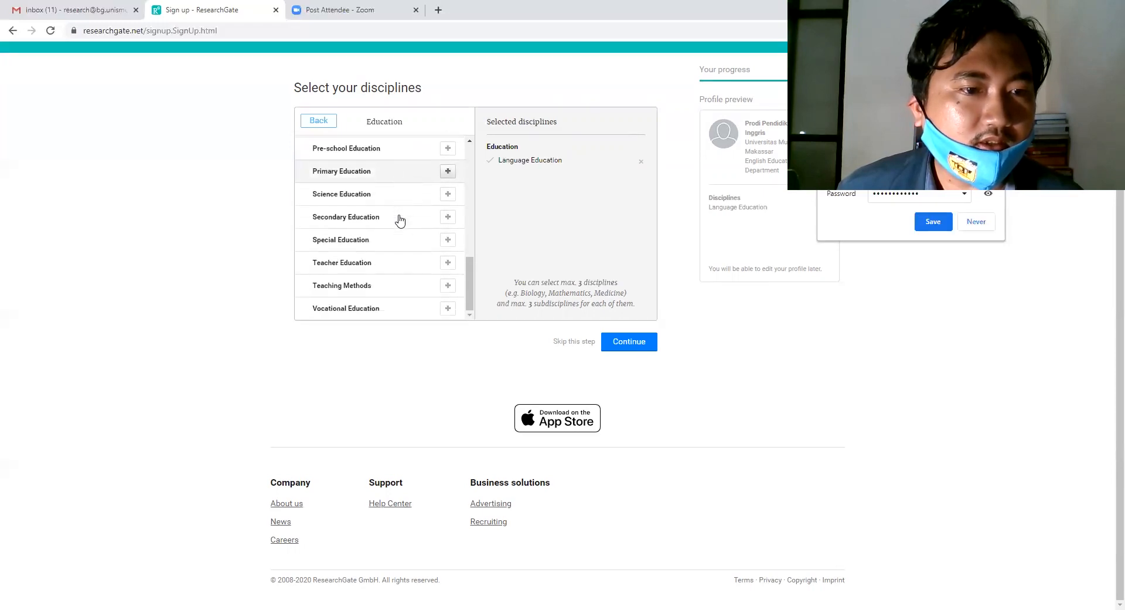
left_click(399, 262)
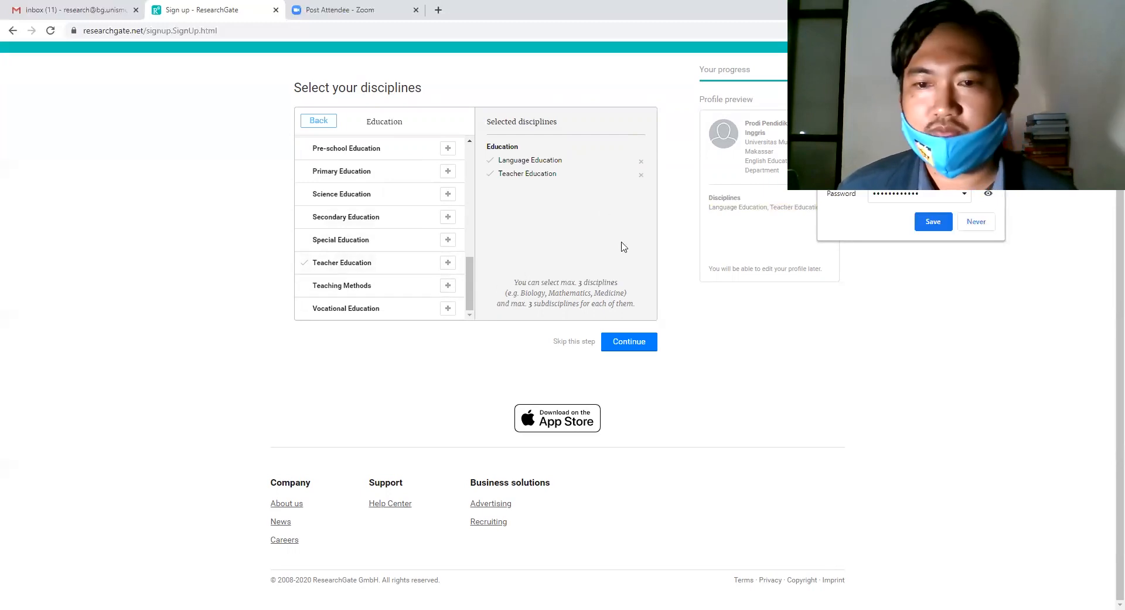
left_click(629, 342)
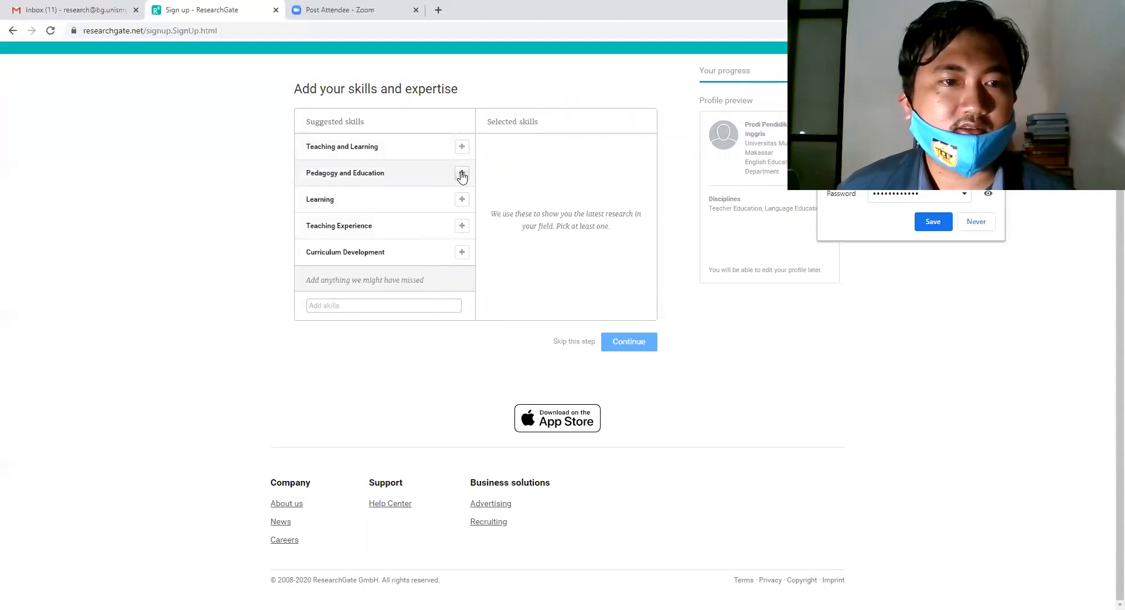
Add skills Teaching and Learning, Pedagogy and Education, Curriculum Development, Collaborative Learning, E-Learning, Teaching Materials, Teaching Experience, Online Learning.
left_click(462, 146)
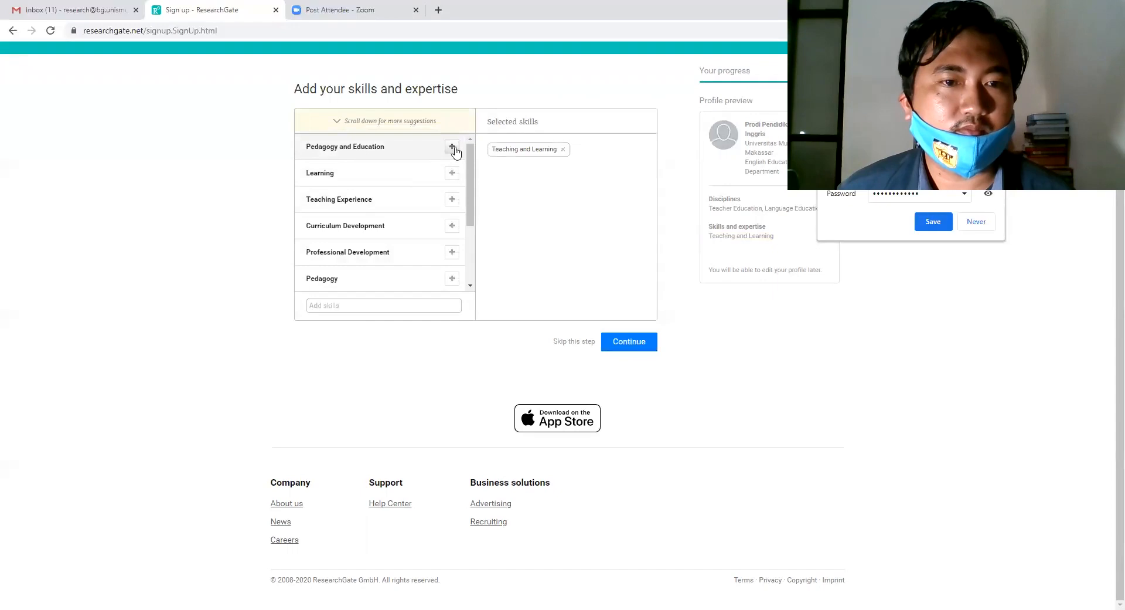
left_click(453, 148)
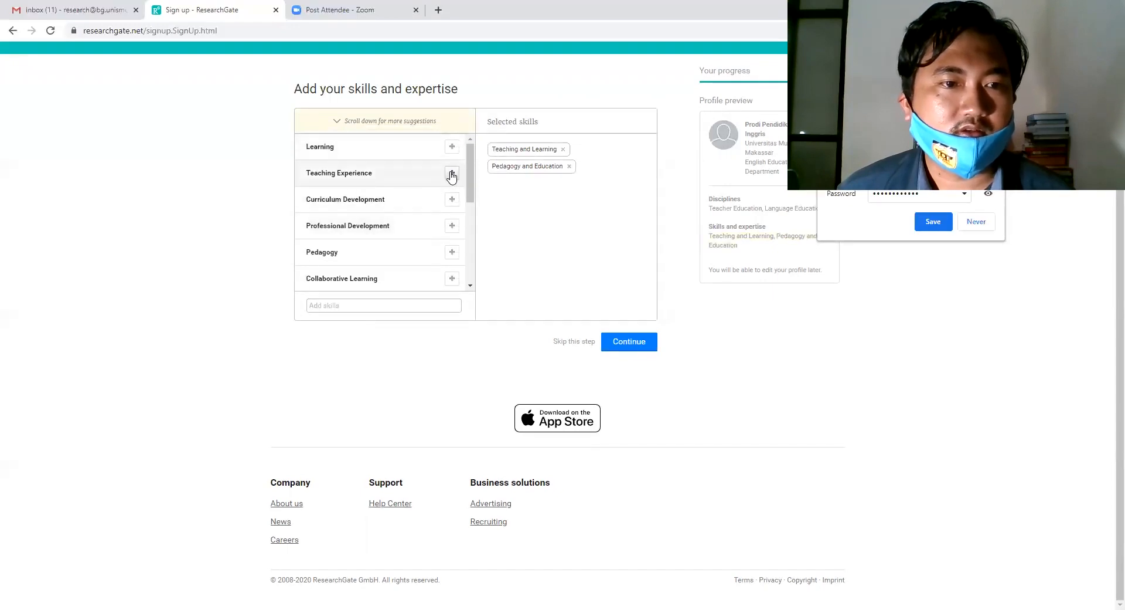
left_click(451, 198)
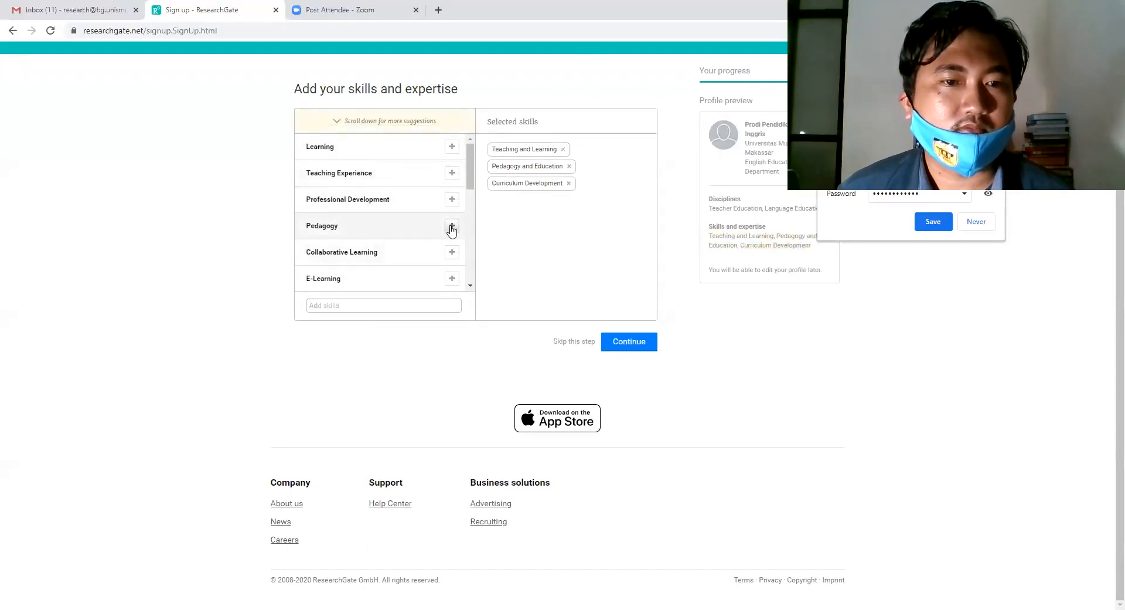
left_click(451, 252)
left_click(452, 252)
left_click(450, 252)
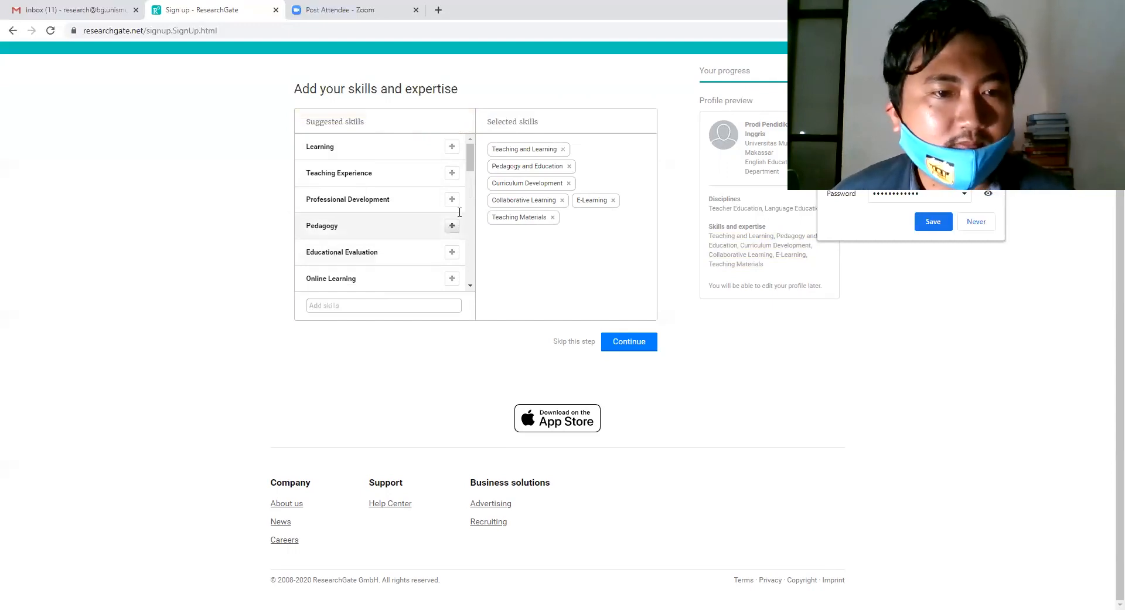
left_click(451, 174)
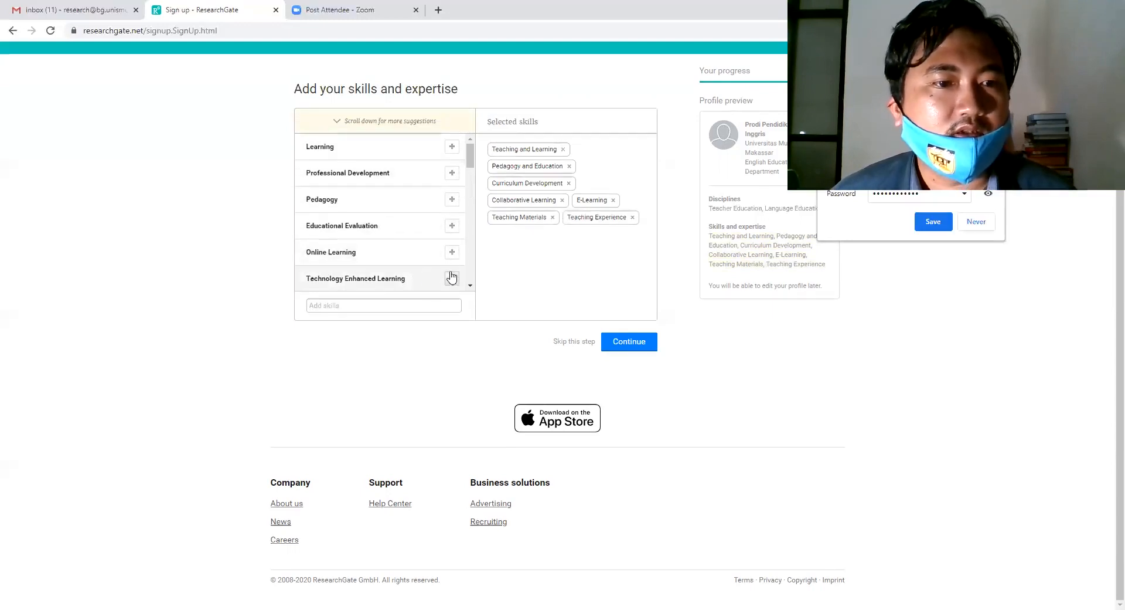
left_click(452, 252)
Add Blended Learning, Constructivism, eLearning in Higher Education and ICT in Education, then continue.
scroll(428, 258, "down", 2)
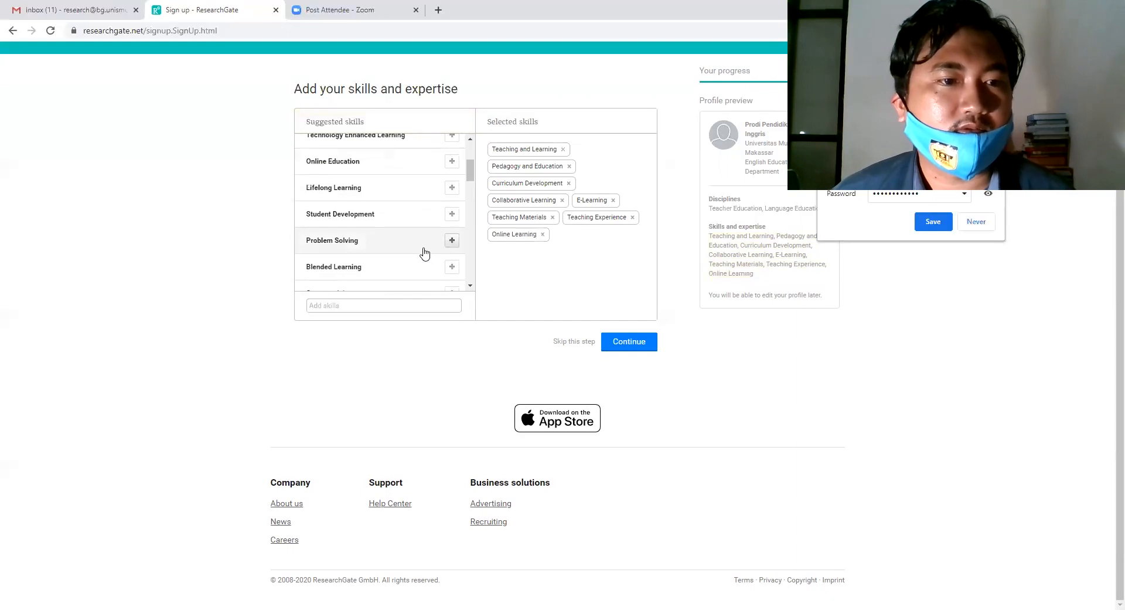
scroll(411, 247, "down", 1)
left_click(452, 209)
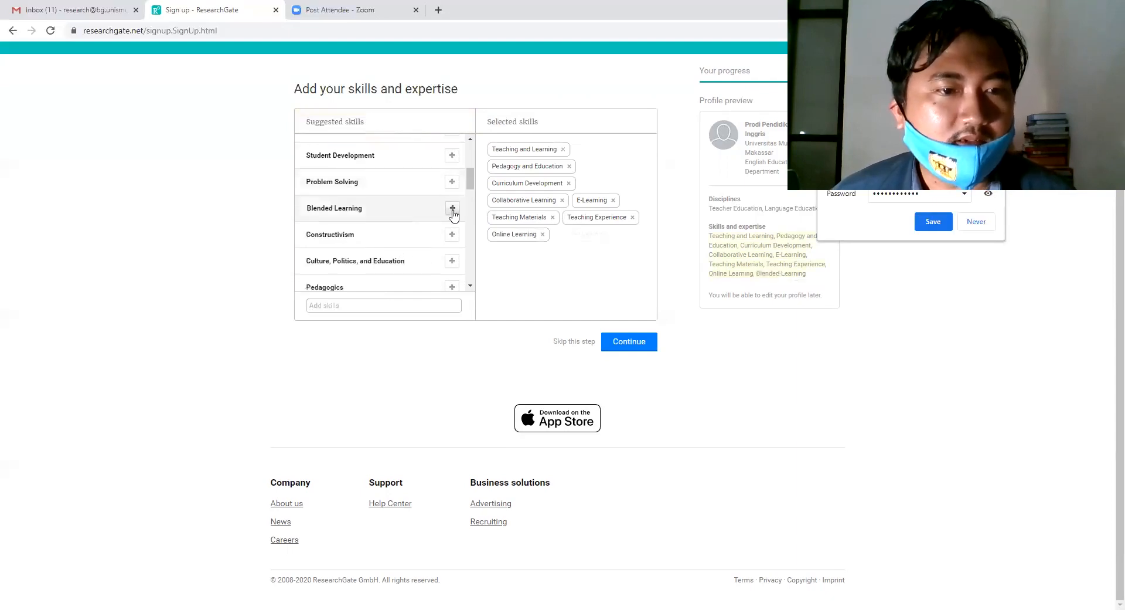
left_click(451, 209)
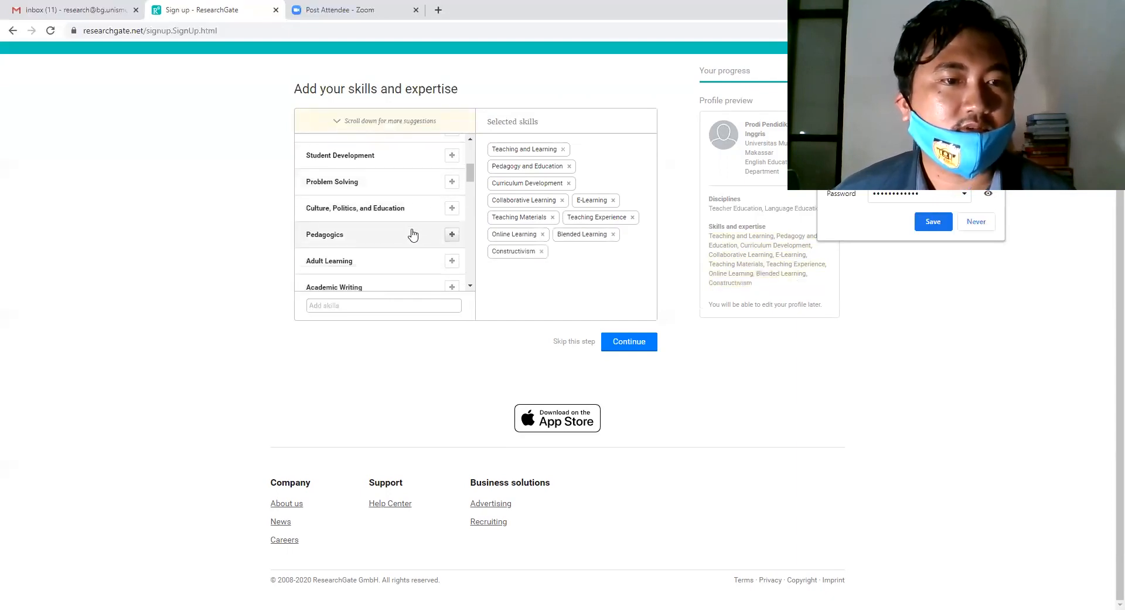
scroll(413, 246, "down", 2)
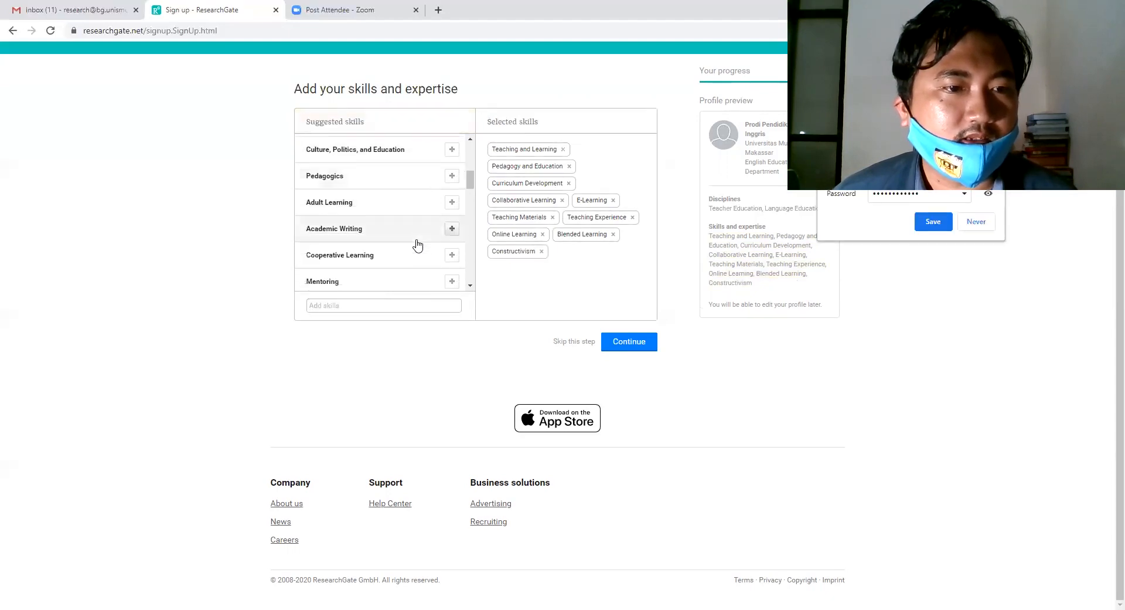
scroll(416, 244, "down", 3)
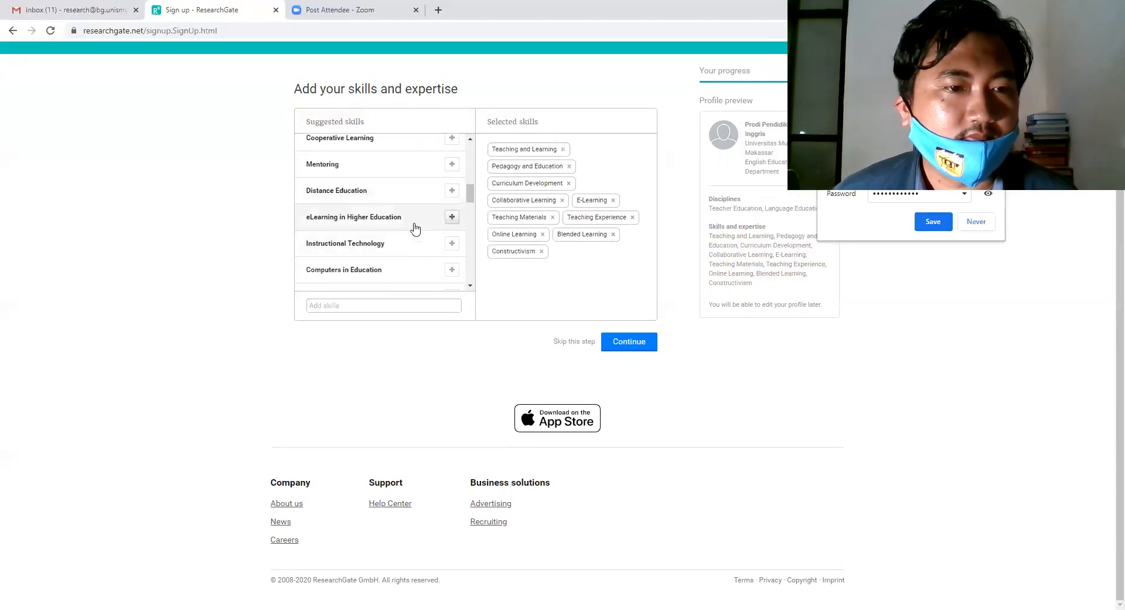
left_click(422, 226)
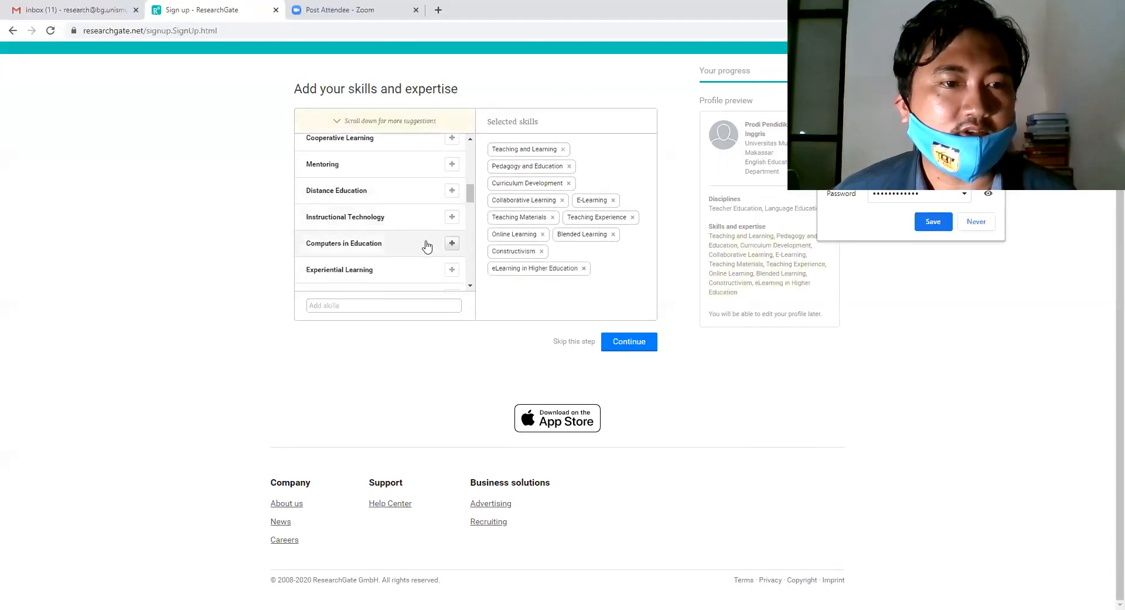
scroll(415, 259, "down", 4)
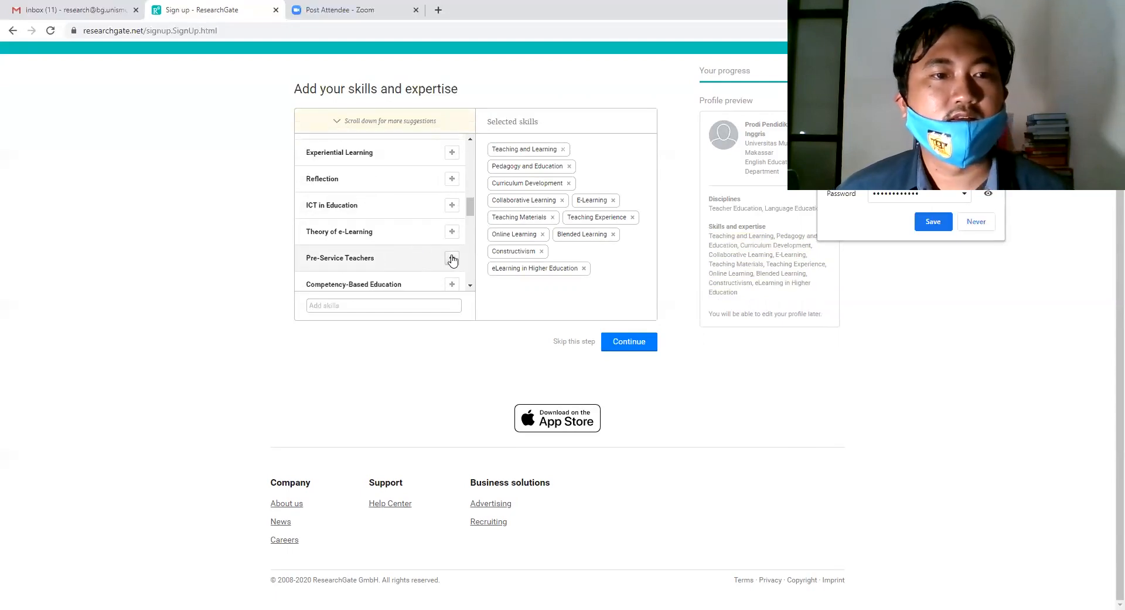
left_click(451, 204)
left_click(627, 342)
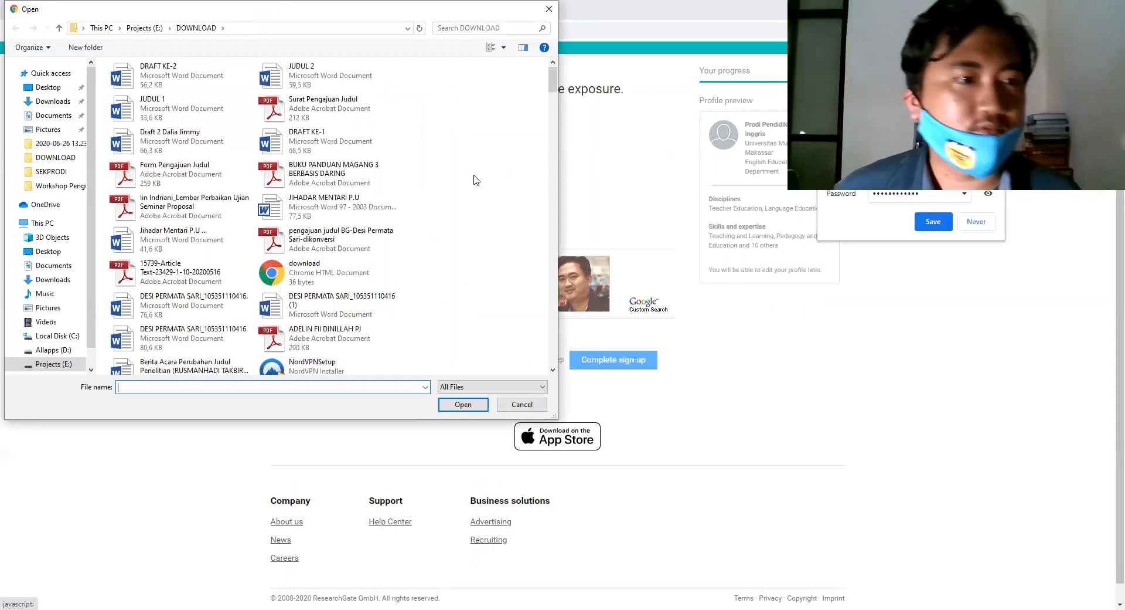
Upload eltic300 from the Pictures folder as the profile photo.
left_click(48, 307)
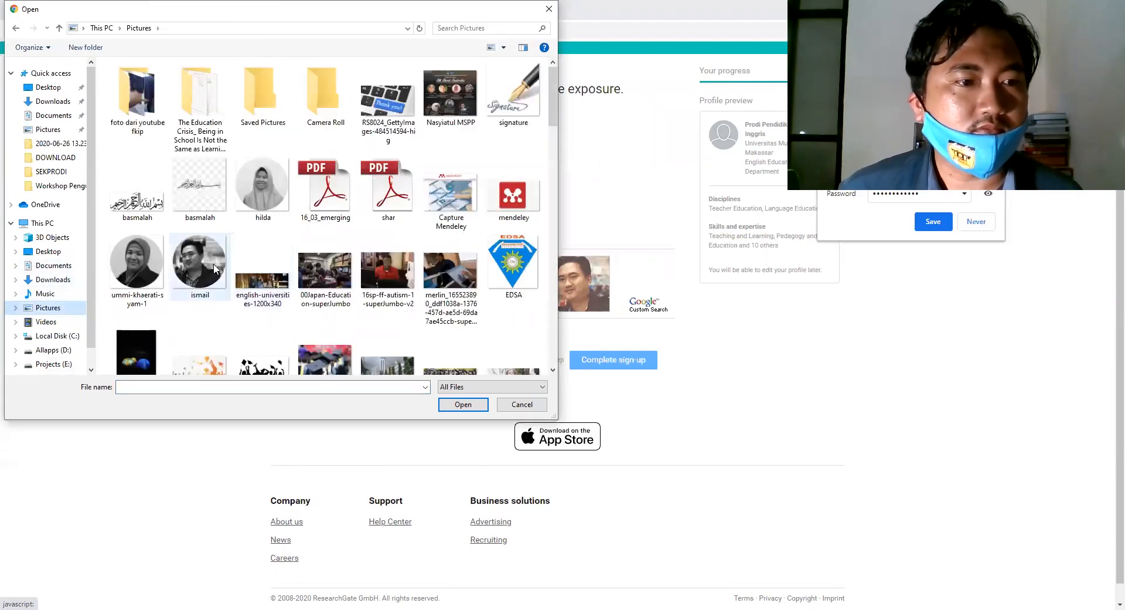
scroll(397, 243, "down", 2)
scroll(396, 242, "down", 5)
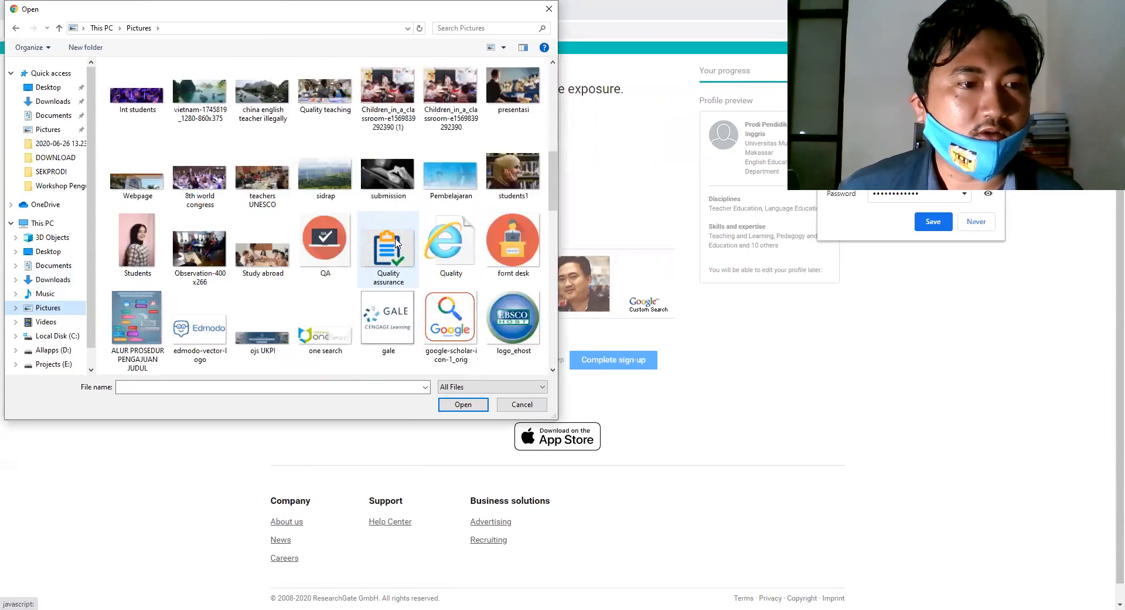
scroll(398, 251, "up", 3)
left_click(200, 91)
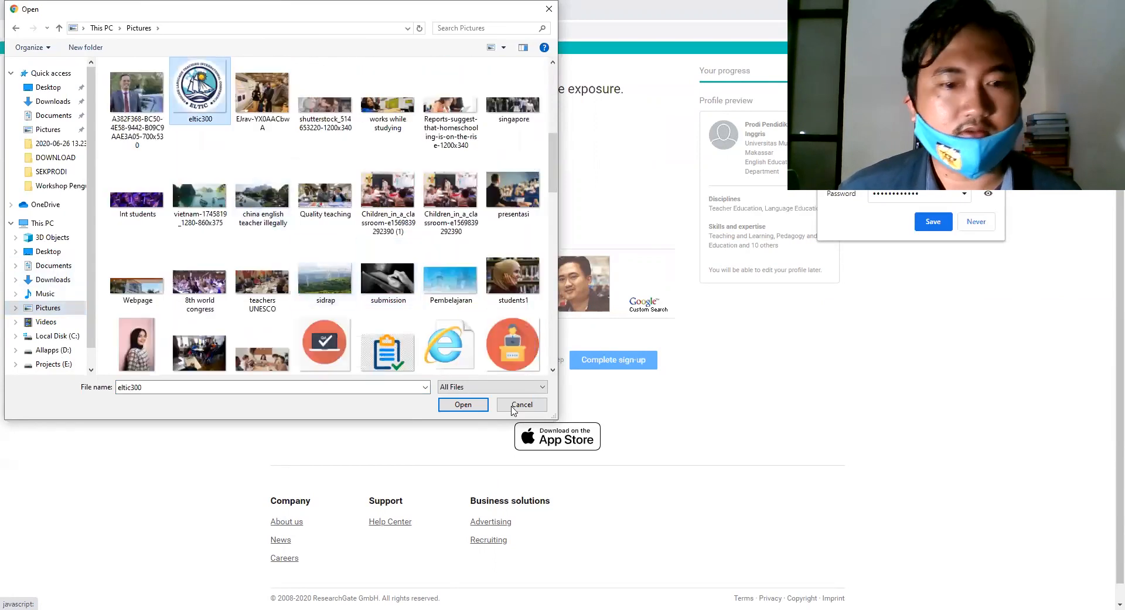
left_click(463, 405)
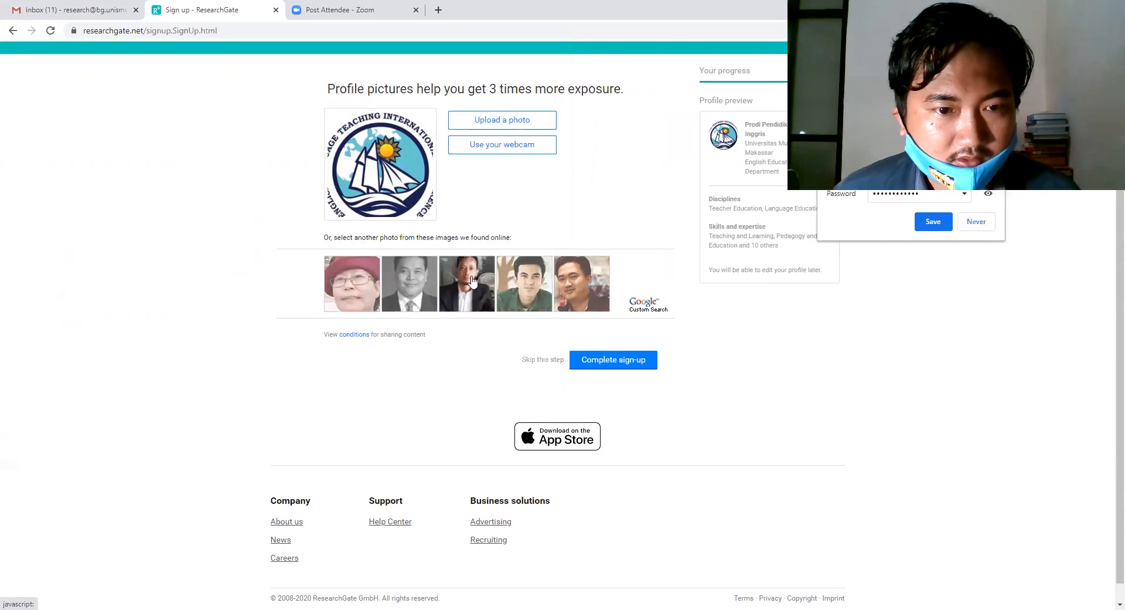
Complete the sign-up to reach the e-mail activation notice.
left_click(617, 364)
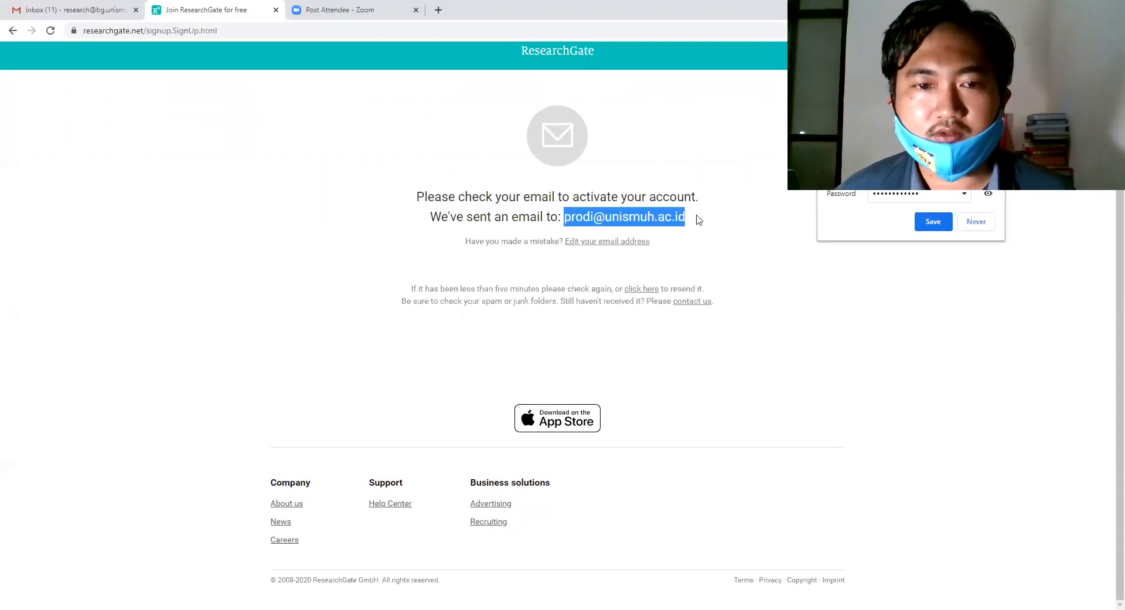
left_click(717, 225)
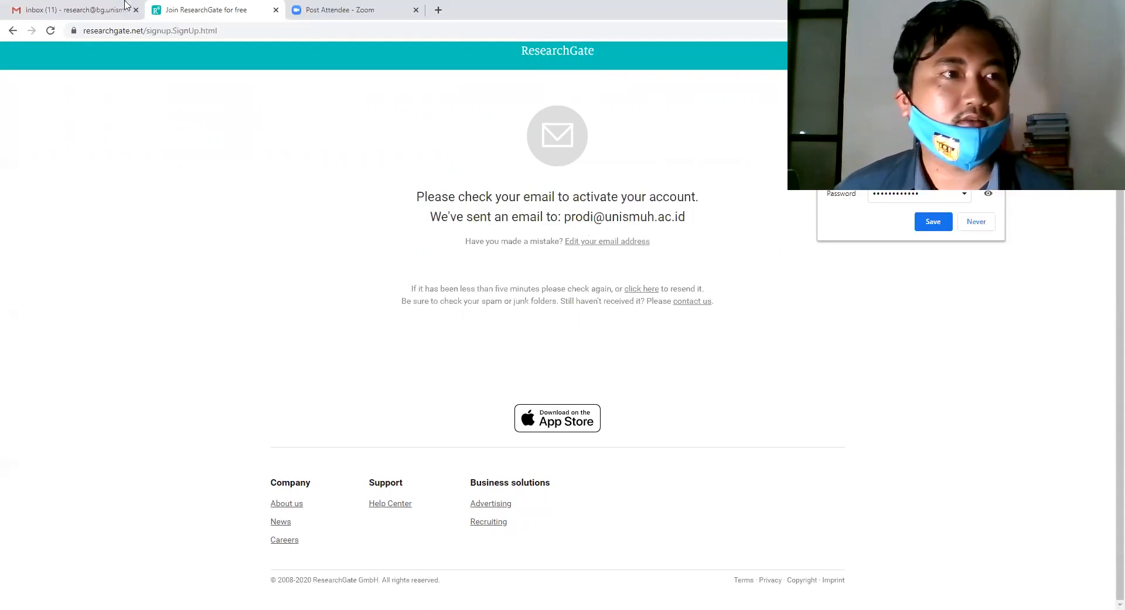
Check the Gmail inbox and show the signed-in Google accounts list.
left_click(96, 6)
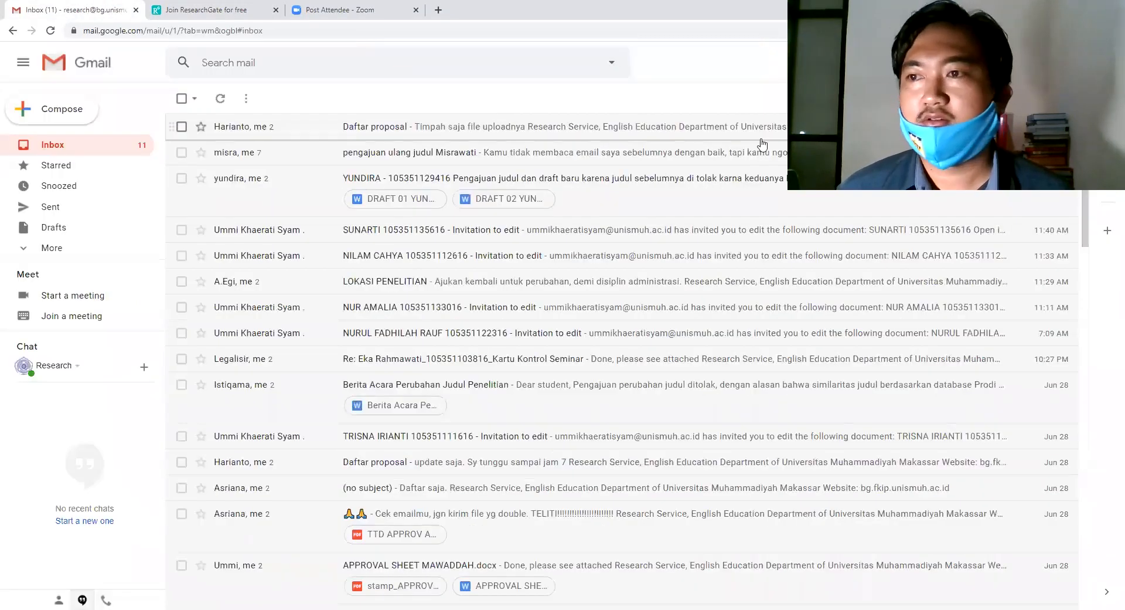
left_click(1102, 63)
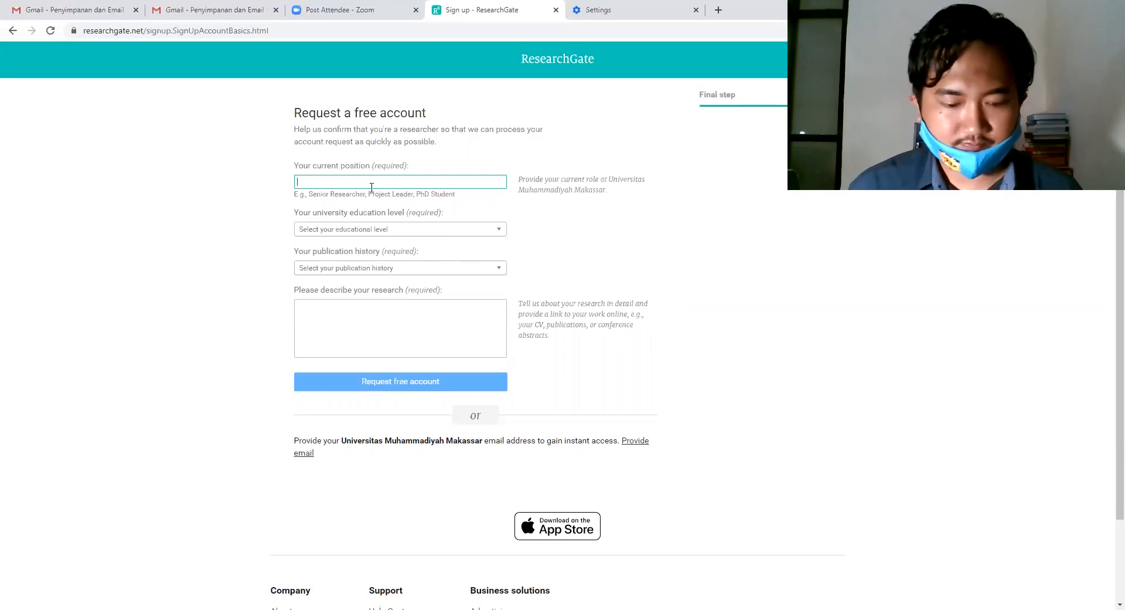
Set position to Student, education to Bachelor's degree, and first research being prepared for publication.
type("t")
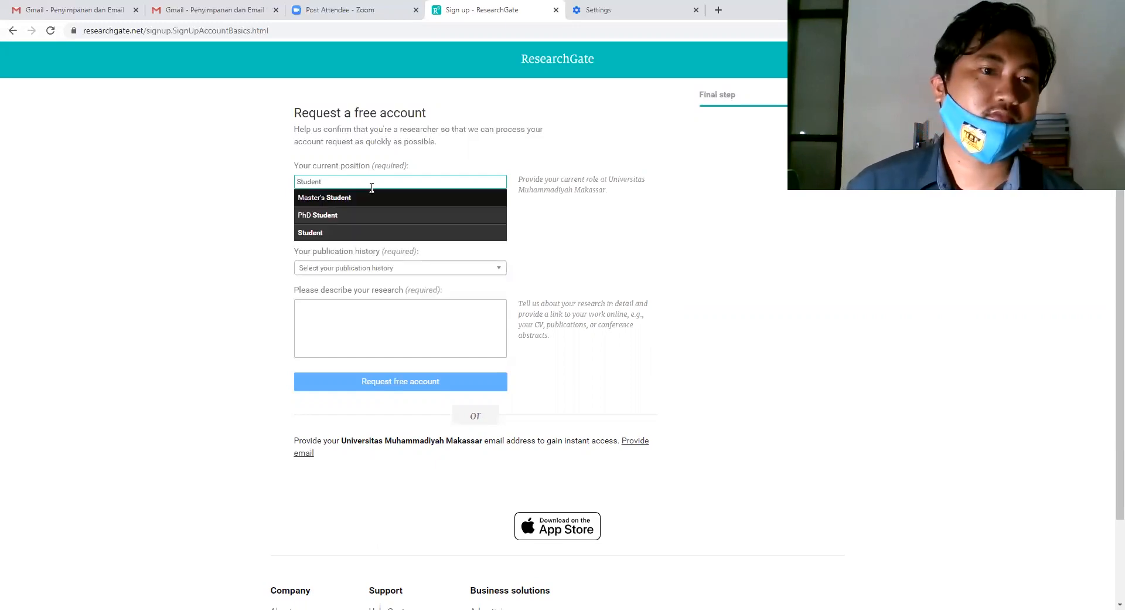
type("udnet")
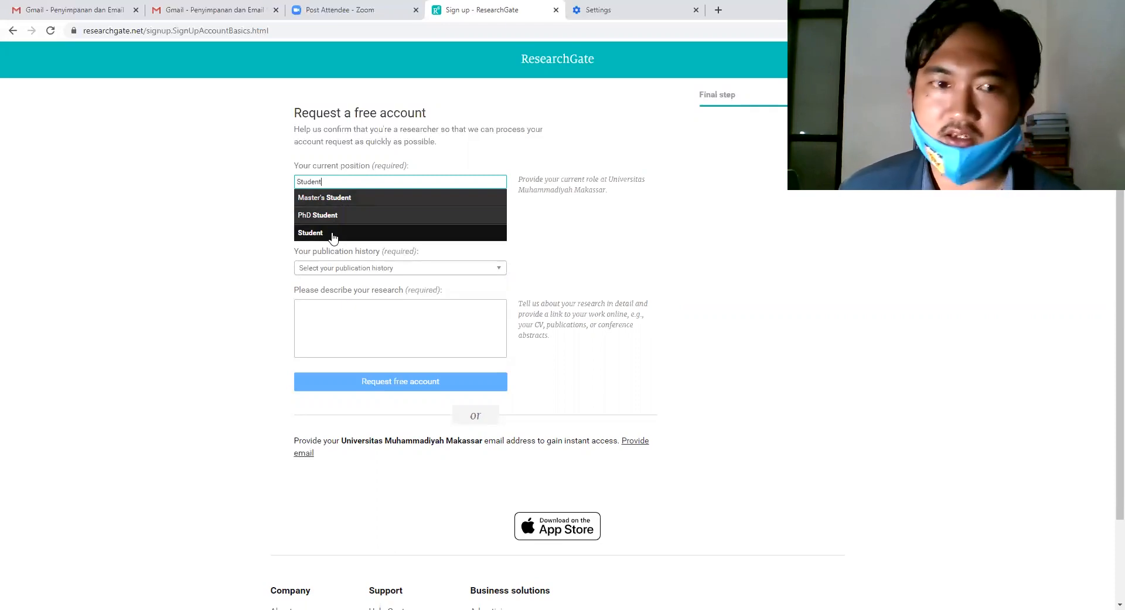
left_click(332, 235)
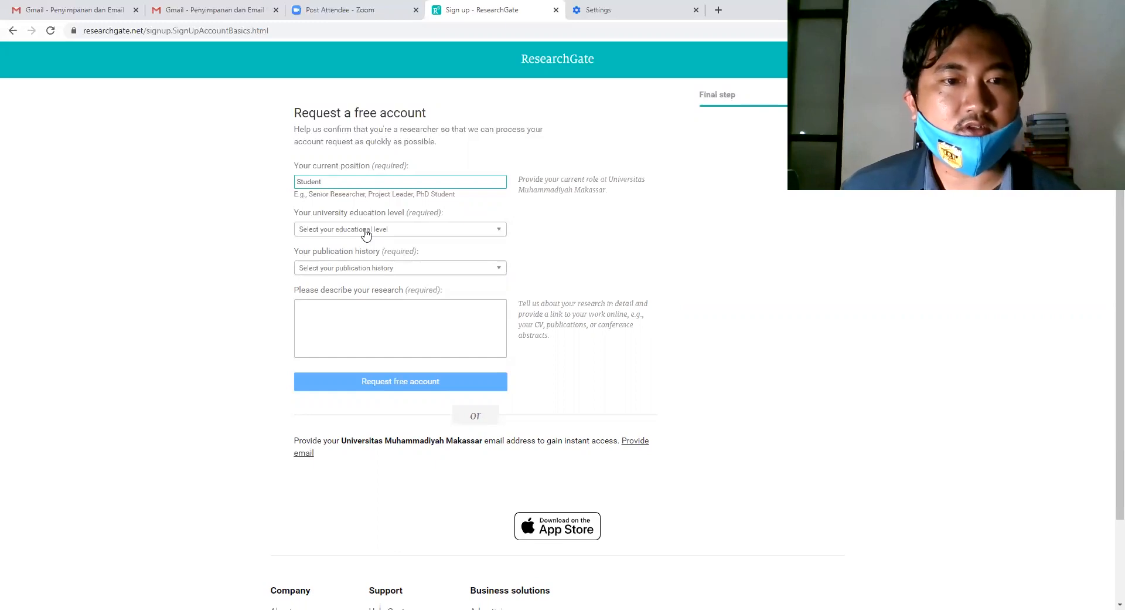
left_click(366, 233)
left_click(363, 263)
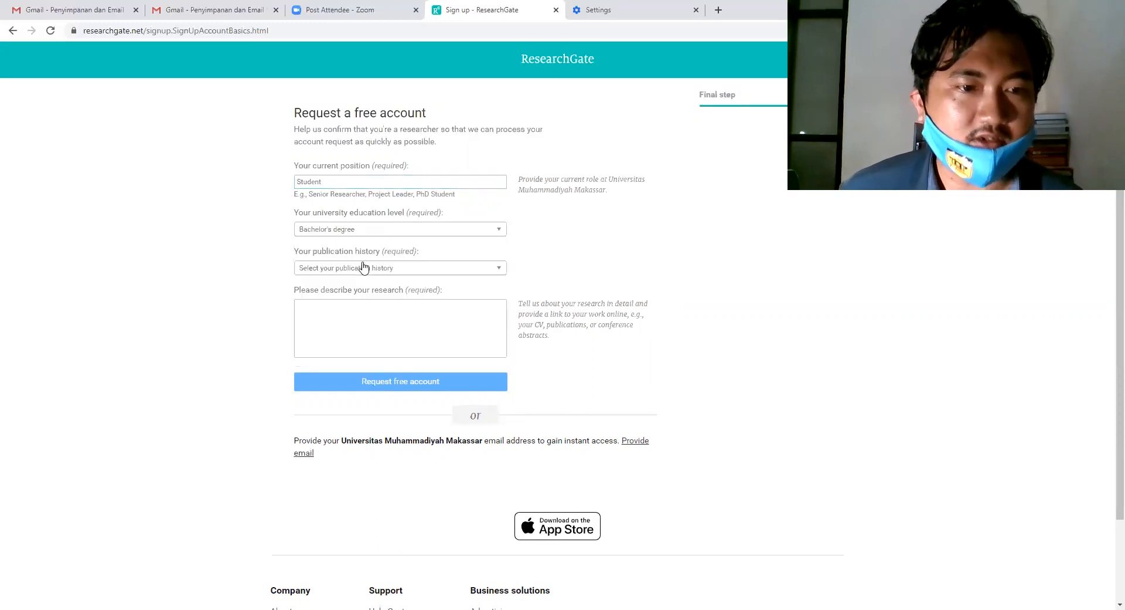
left_click(353, 269)
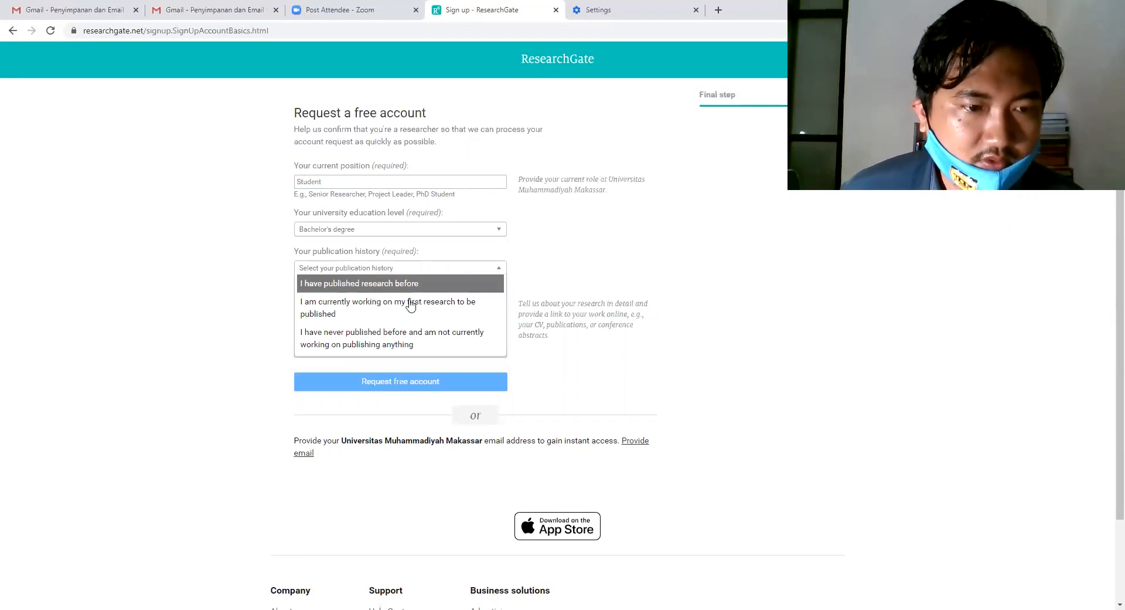
left_click(376, 313)
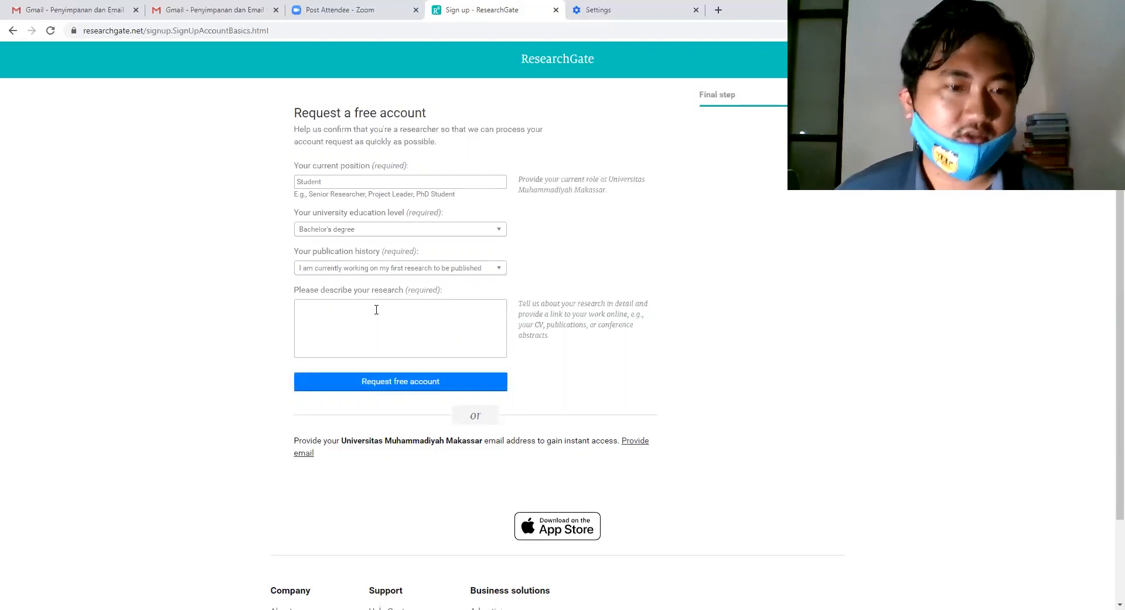
Describe the research as 'My research is about pedagogics' and submit the request.
left_click(377, 309)
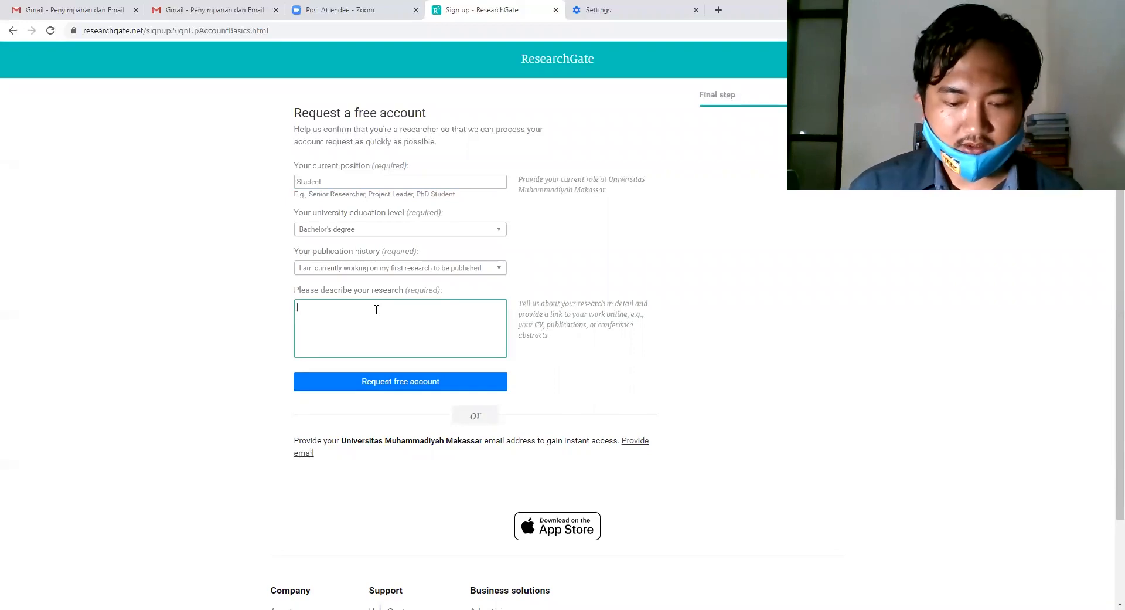
type("My")
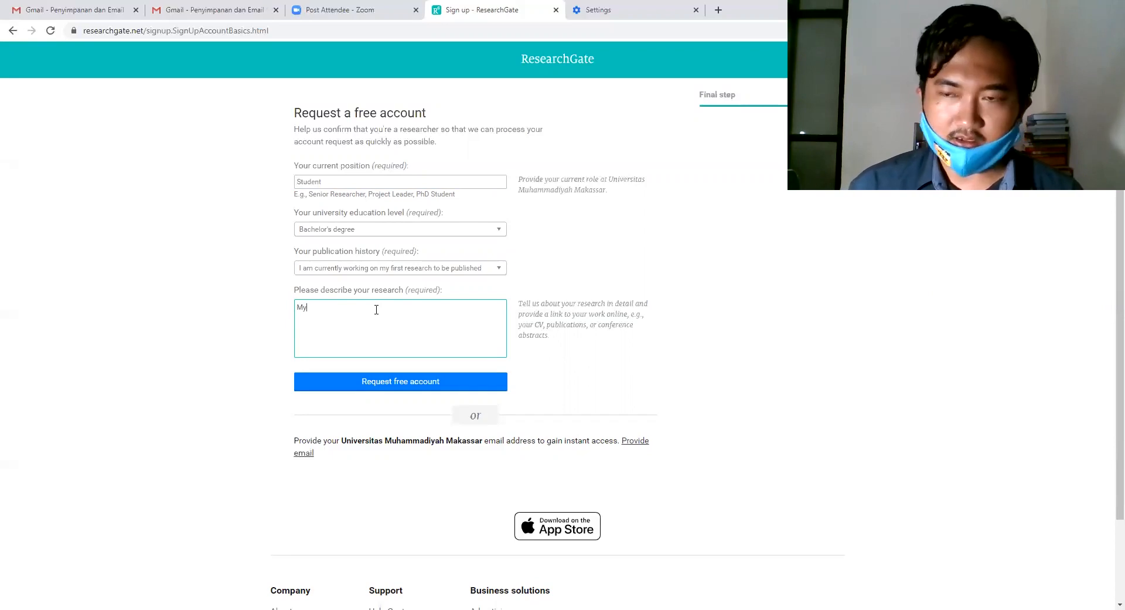
type(" research ")
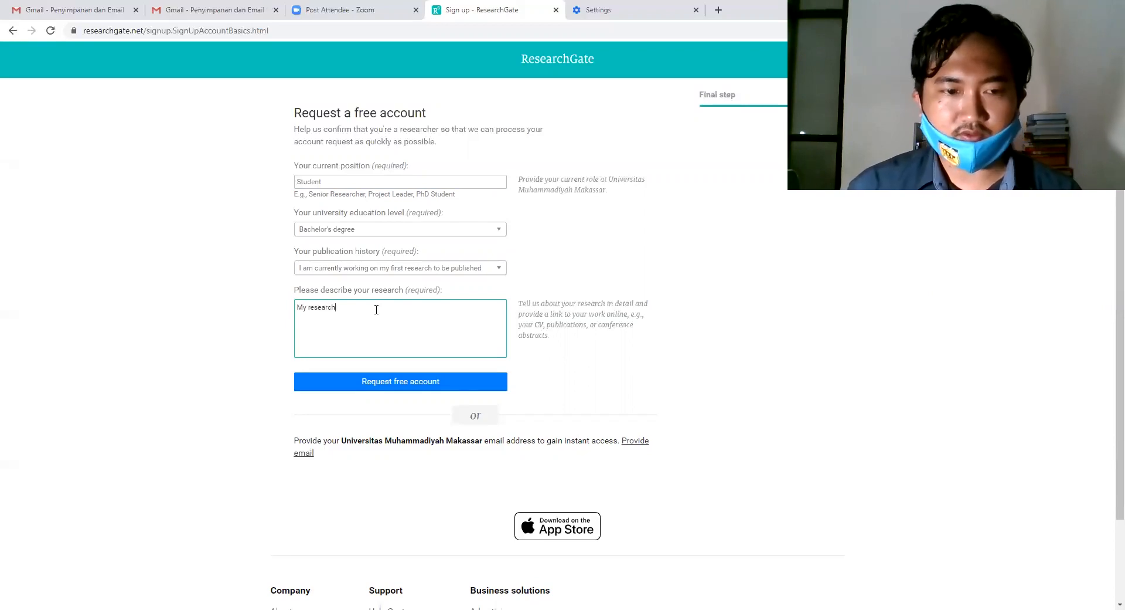
type("is")
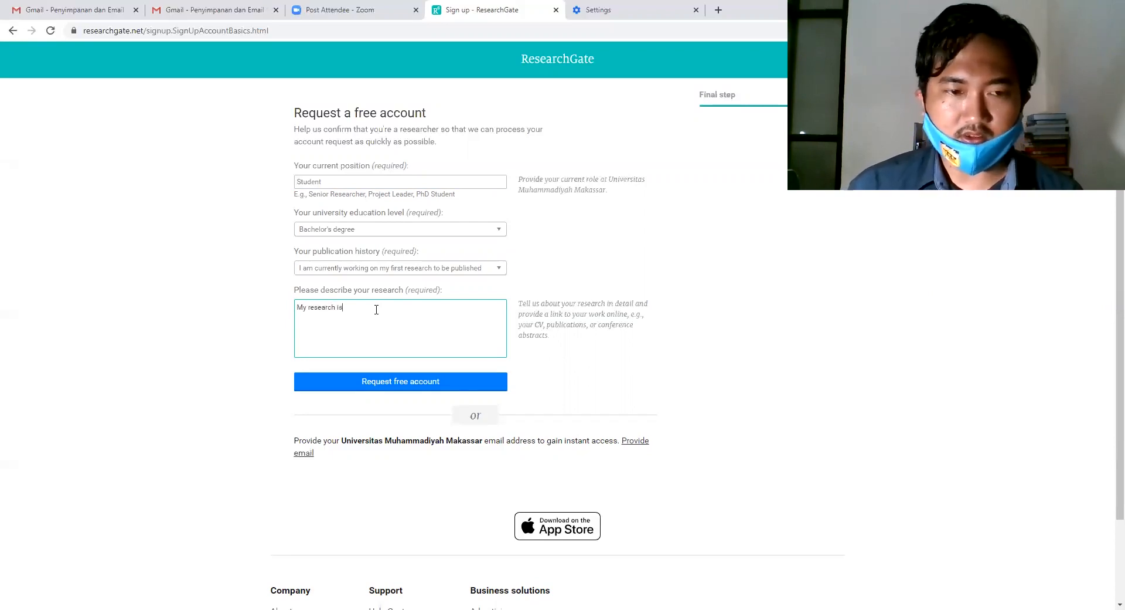
type(" about")
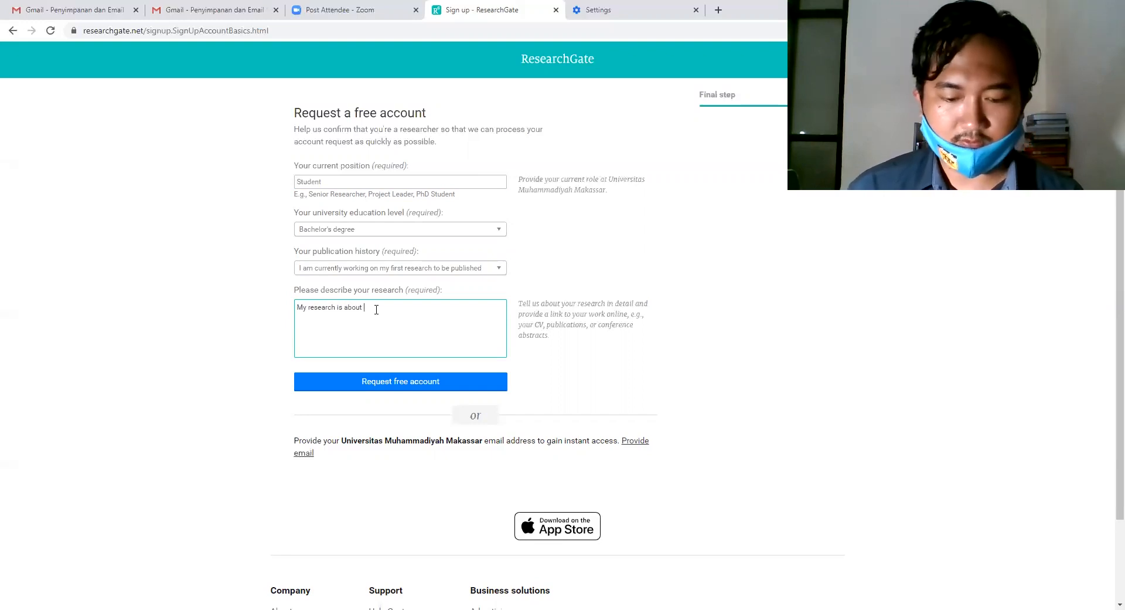
type(" ped")
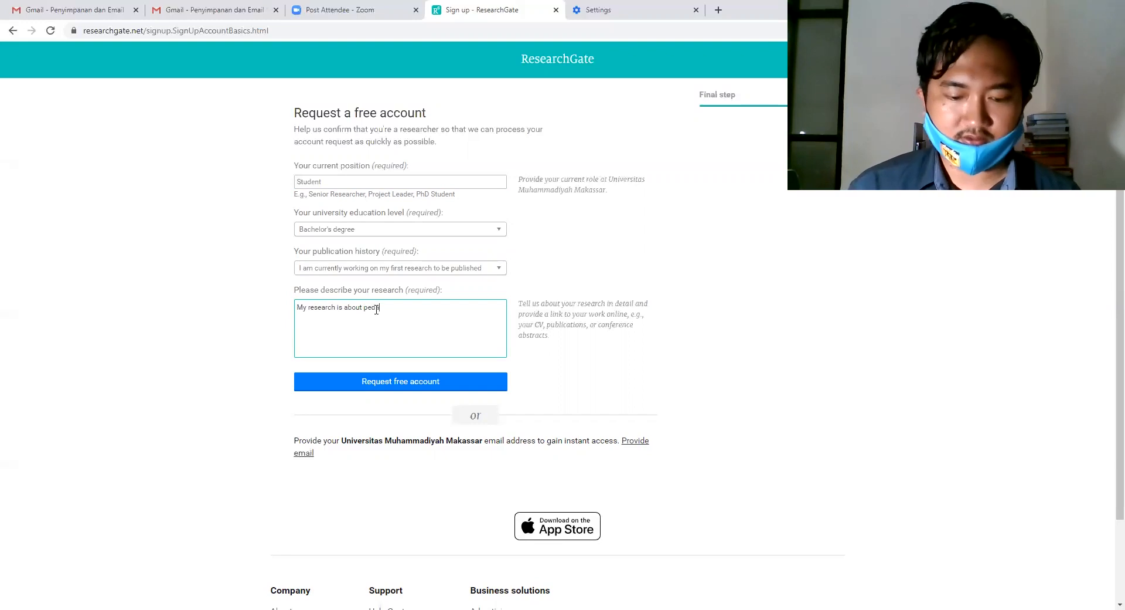
type("agogics")
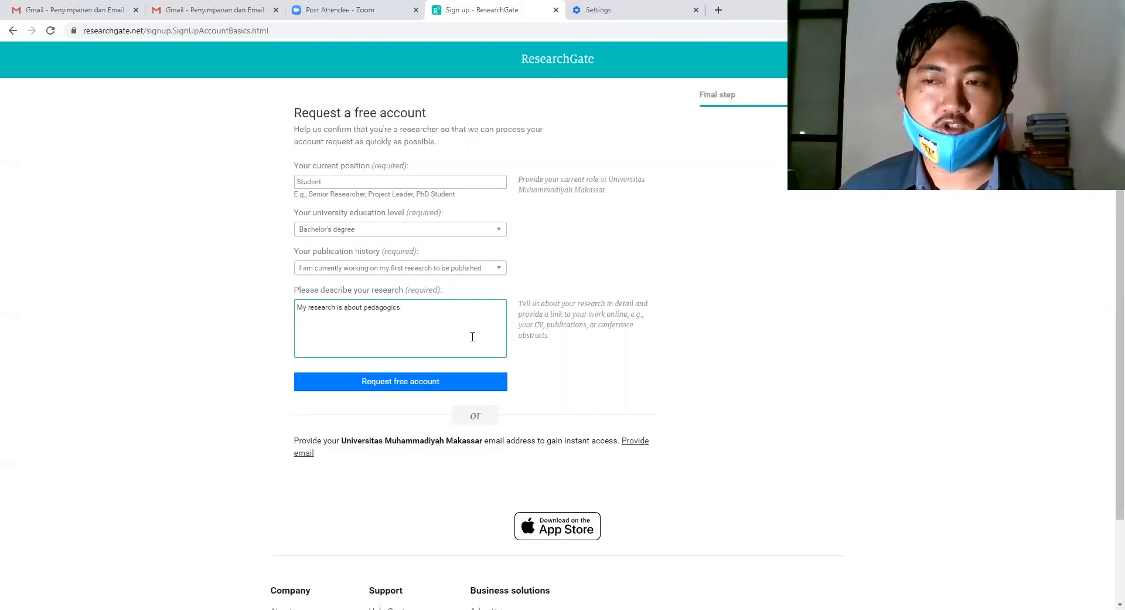
left_click(406, 383)
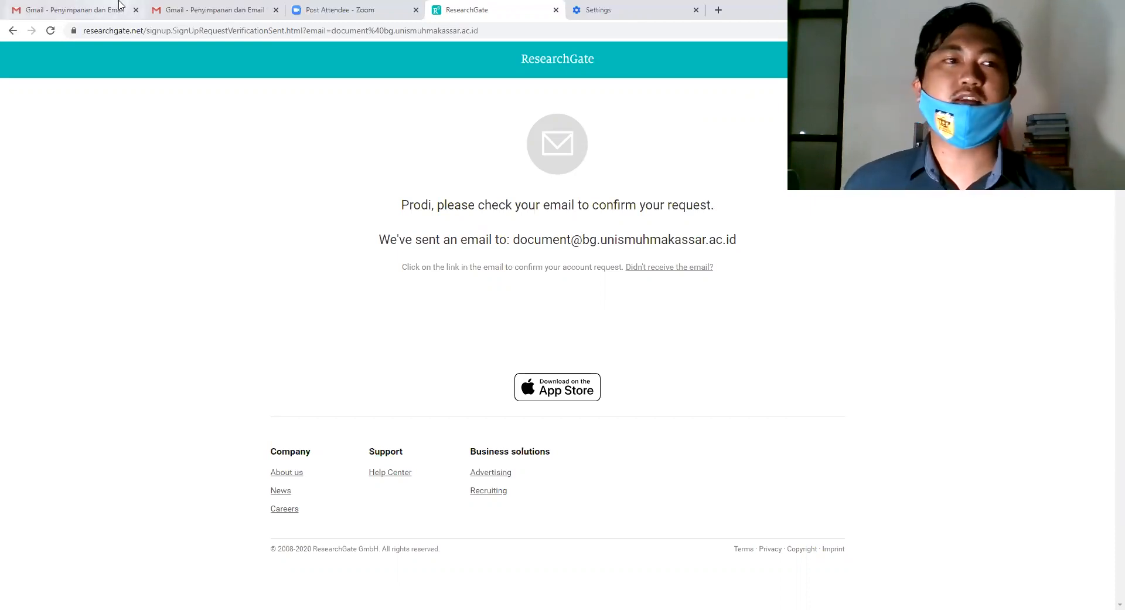
Reload the 'check your email' confirmation page.
left_click(50, 32)
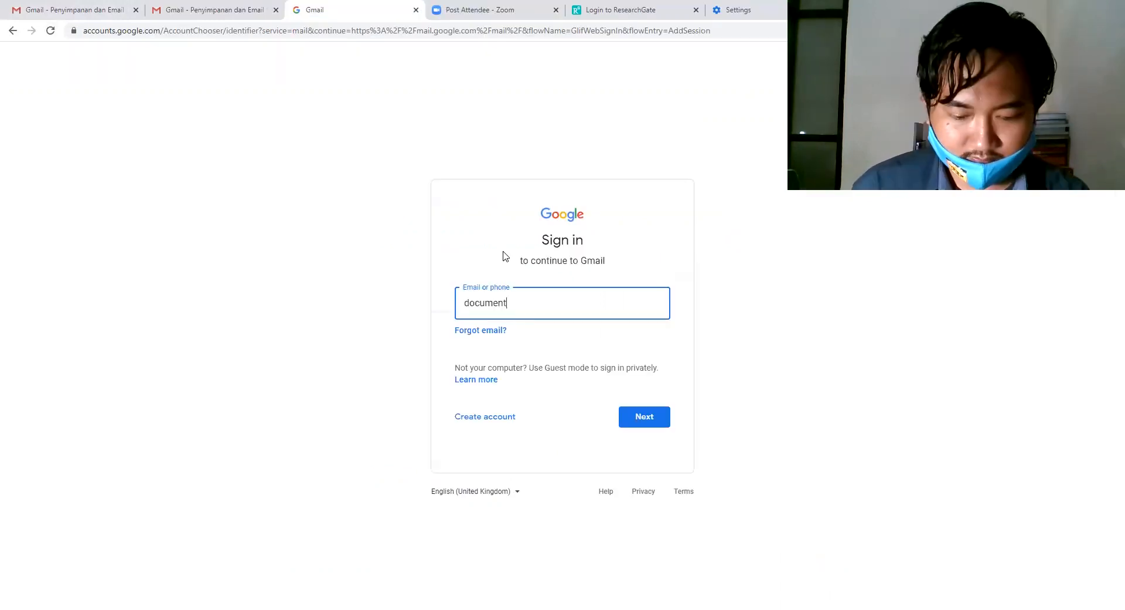
Sign in to Gmail with the department's institution email and password, then confirm ResearchGate's account-request email.
type("@bg")
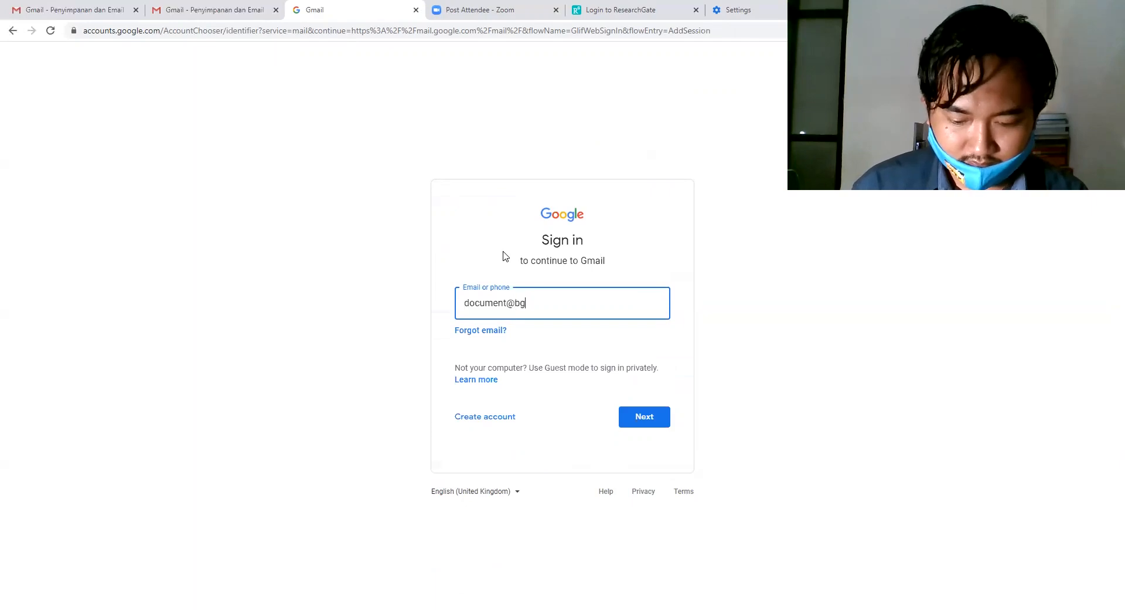
type(".unismuhmaka")
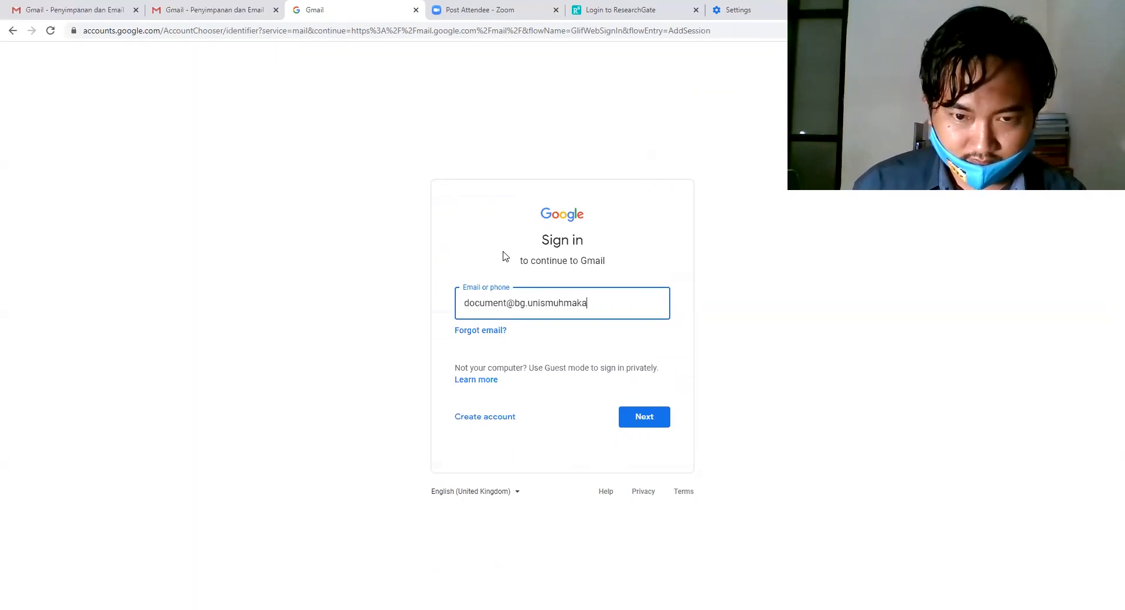
type("ssar.ac.id")
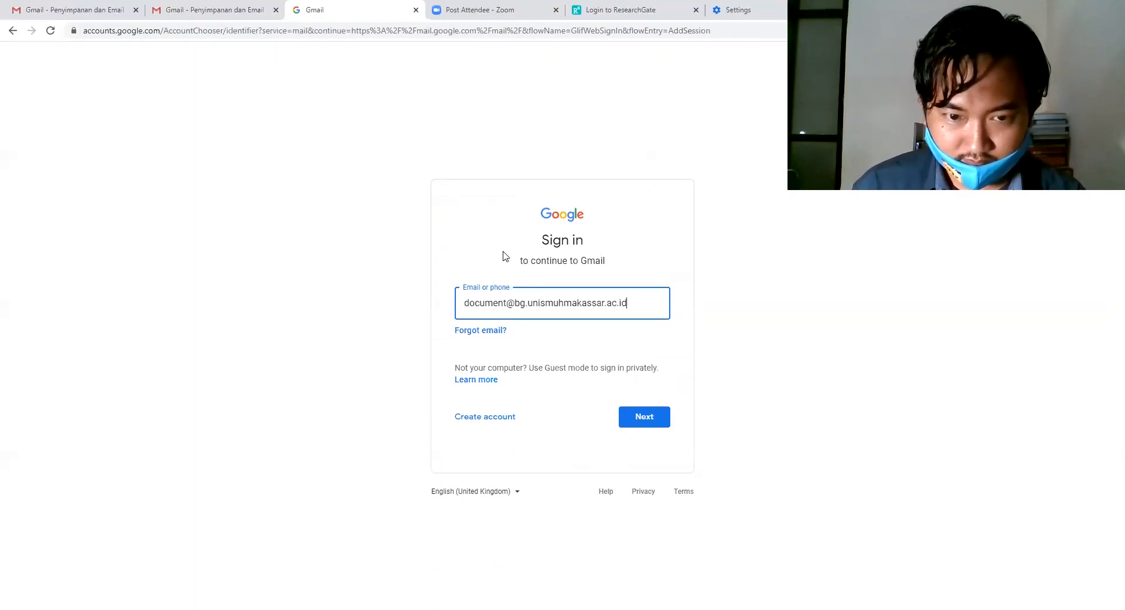
key("Return")
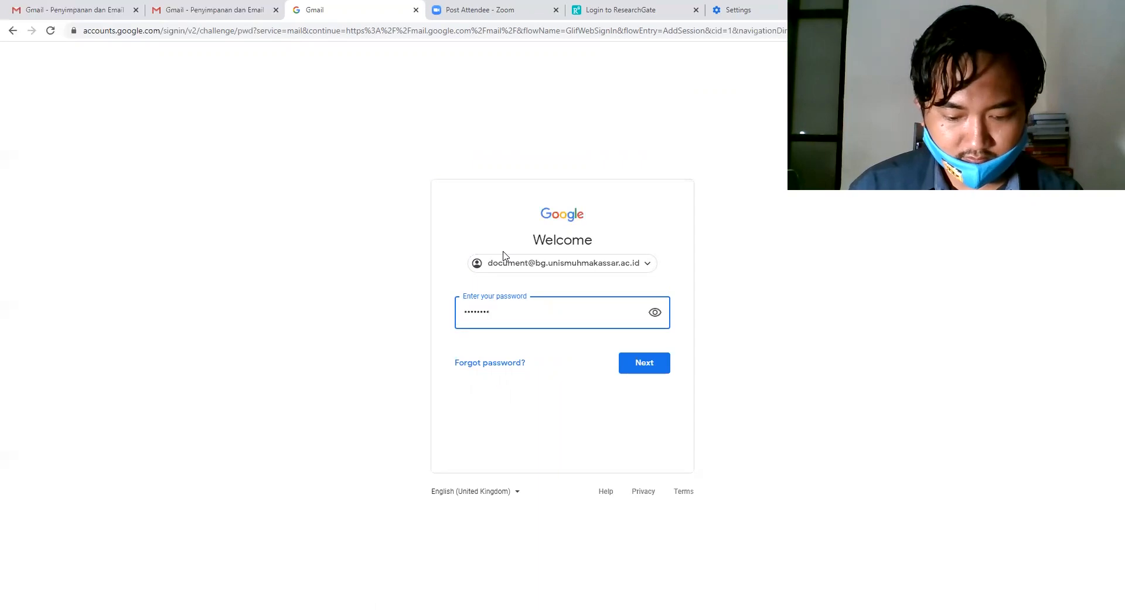
type("••")
key("Return")
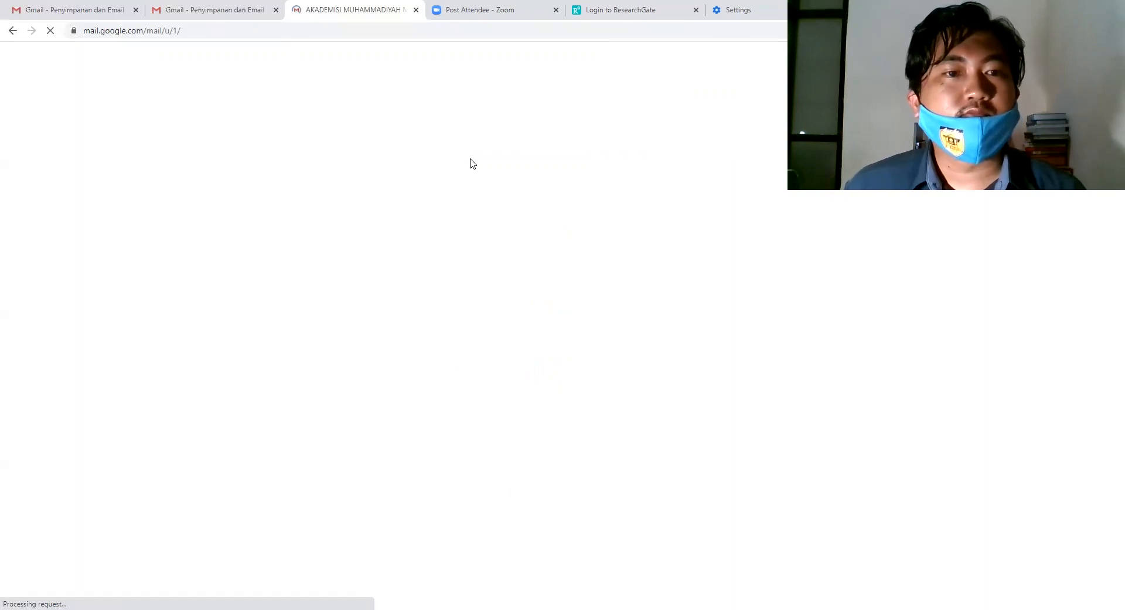
left_click(283, 129)
left_click(610, 320)
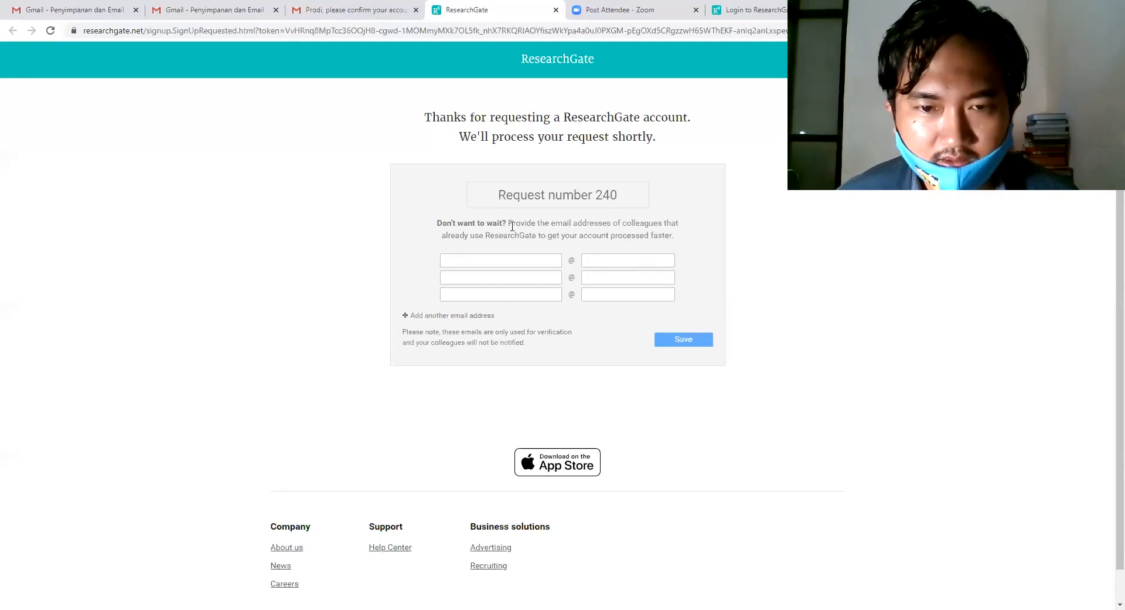
Save a colleague's university email, split into username and domain fields, then submit the account password to log in.
left_click(484, 258)
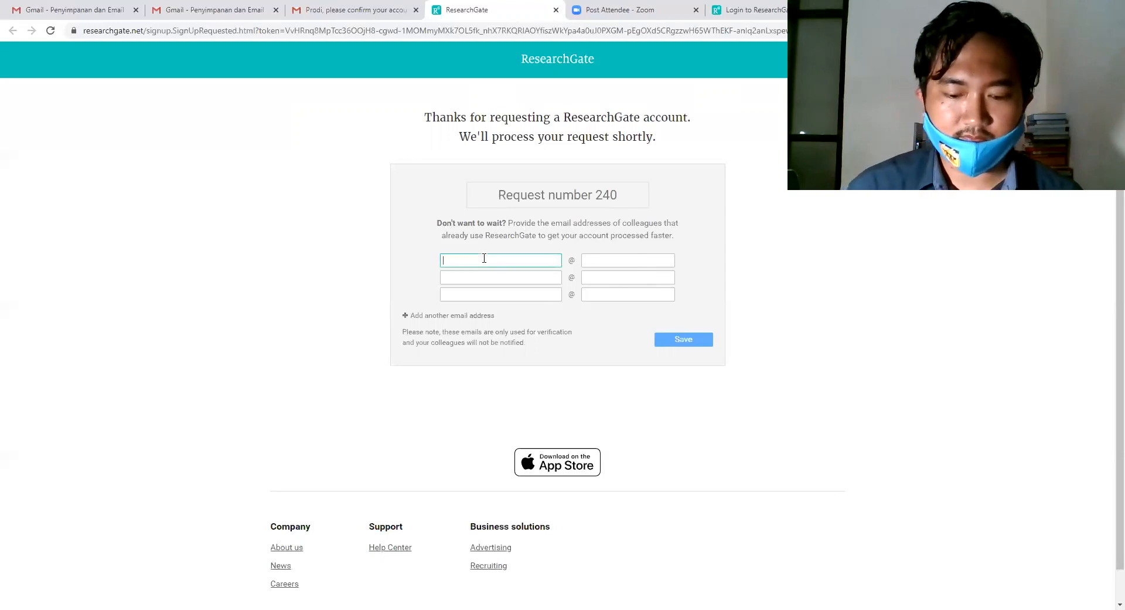
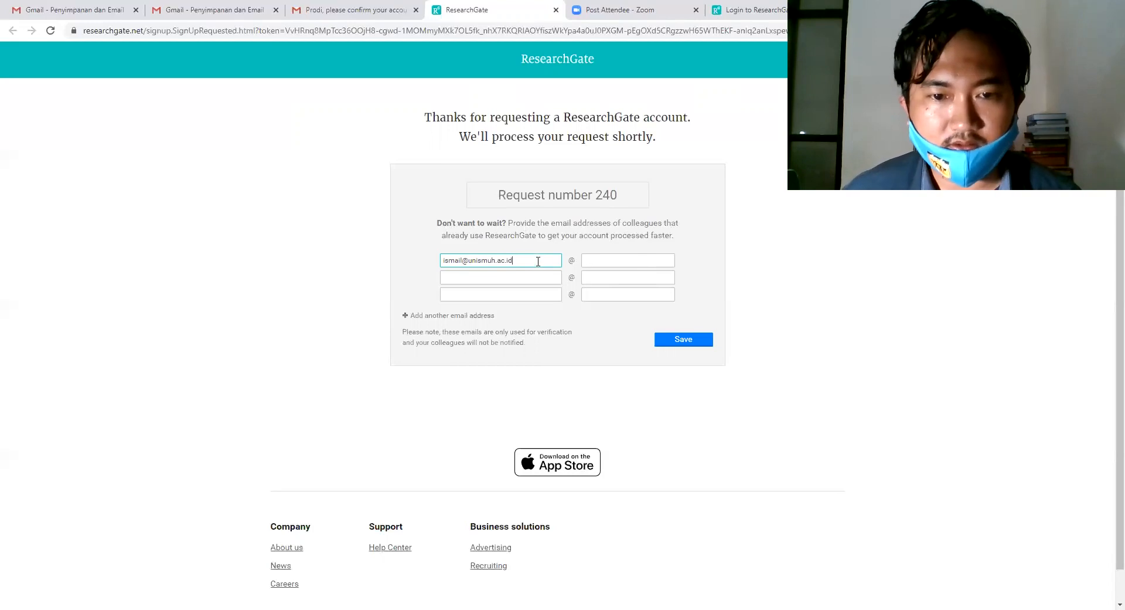
left_click_drag(531, 261, 470, 264)
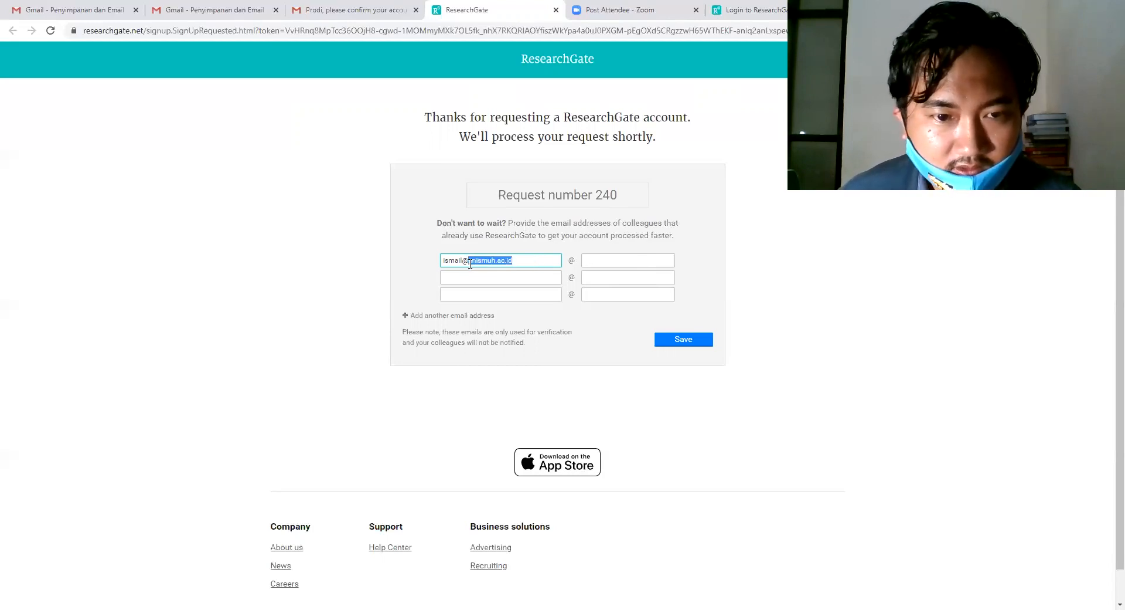
key("ctrl+x")
left_click(623, 261)
key("ctrl+v")
left_click(509, 258)
key("BackSpace")
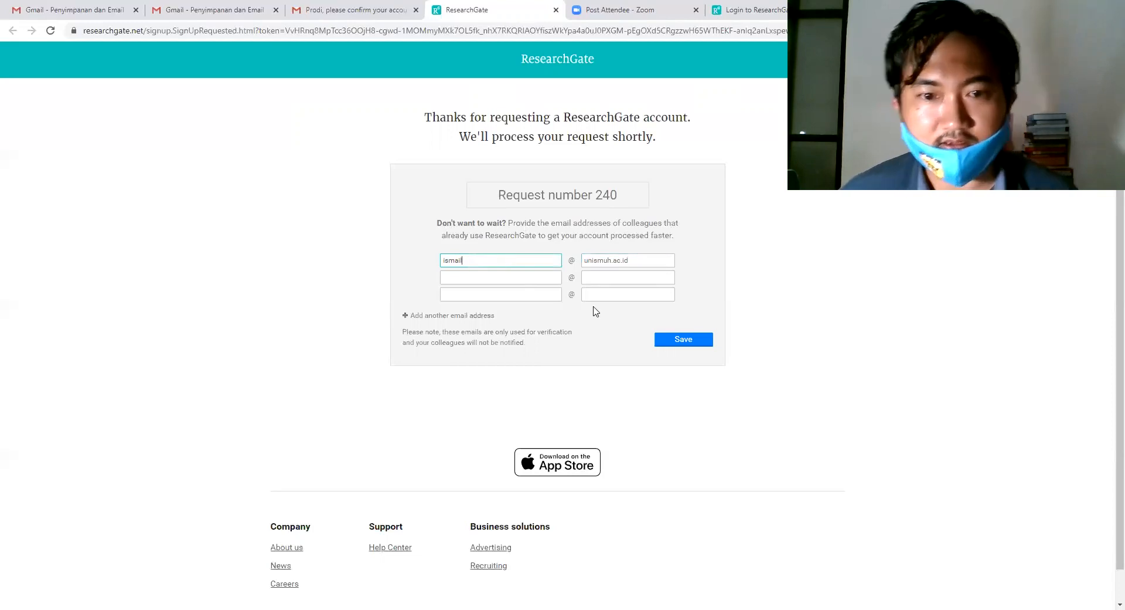
left_click(679, 343)
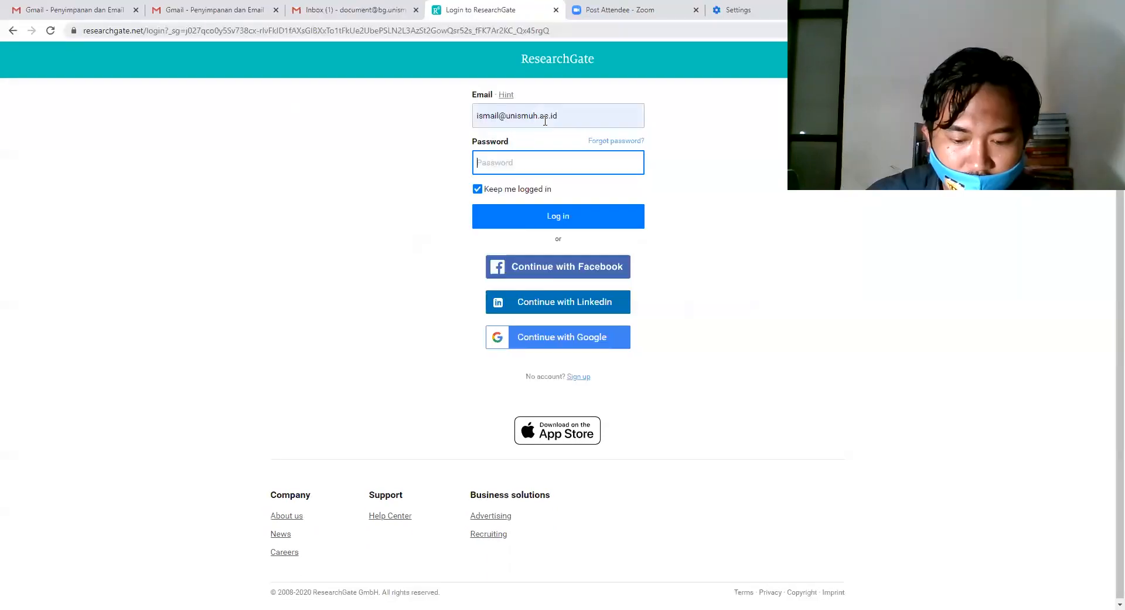
type("••••••")
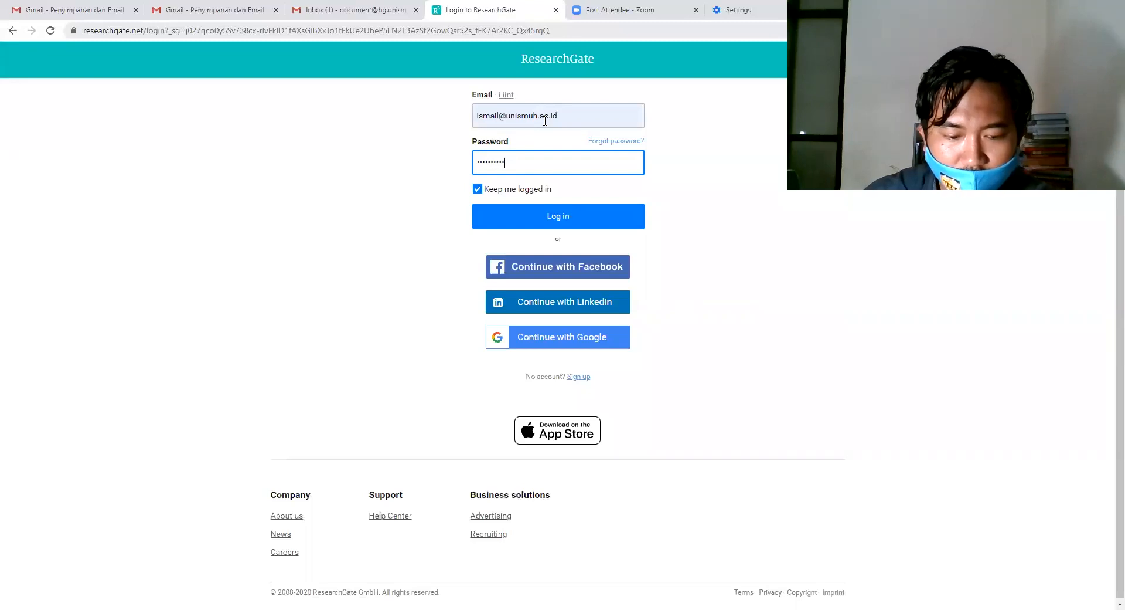
key("Return")
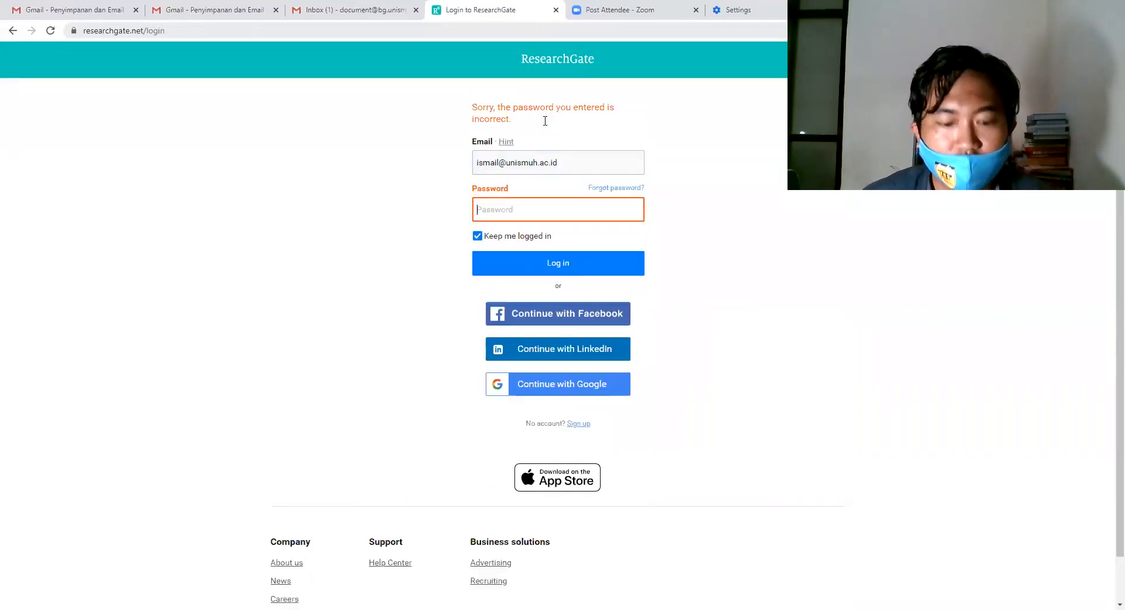
Re-enter the correct account password to log in, then go to your own profile.
type("•••••••")
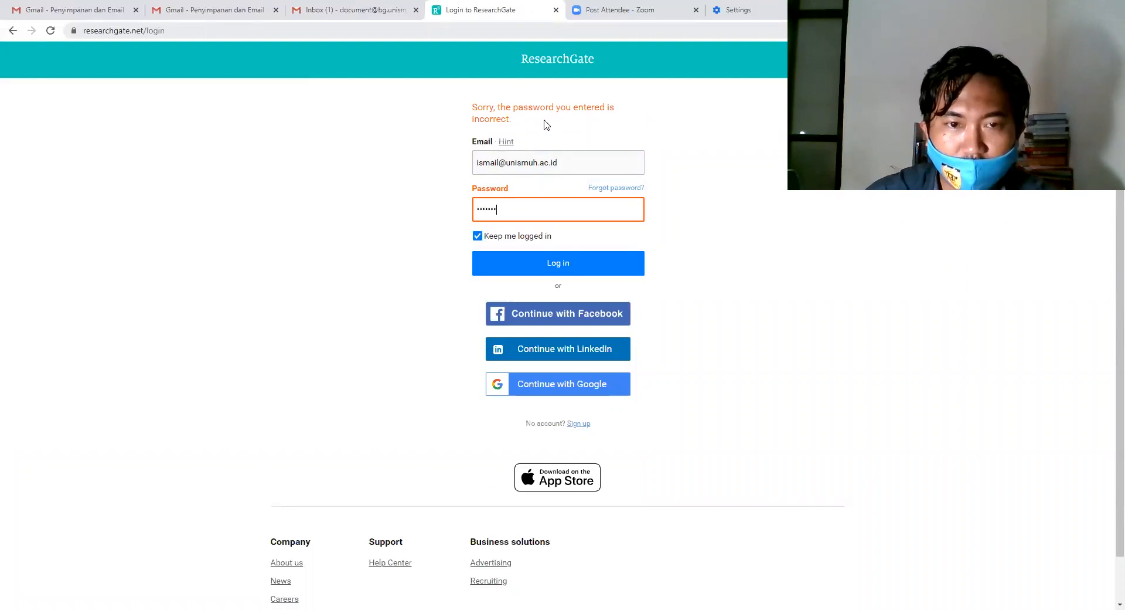
type("•")
key("Return")
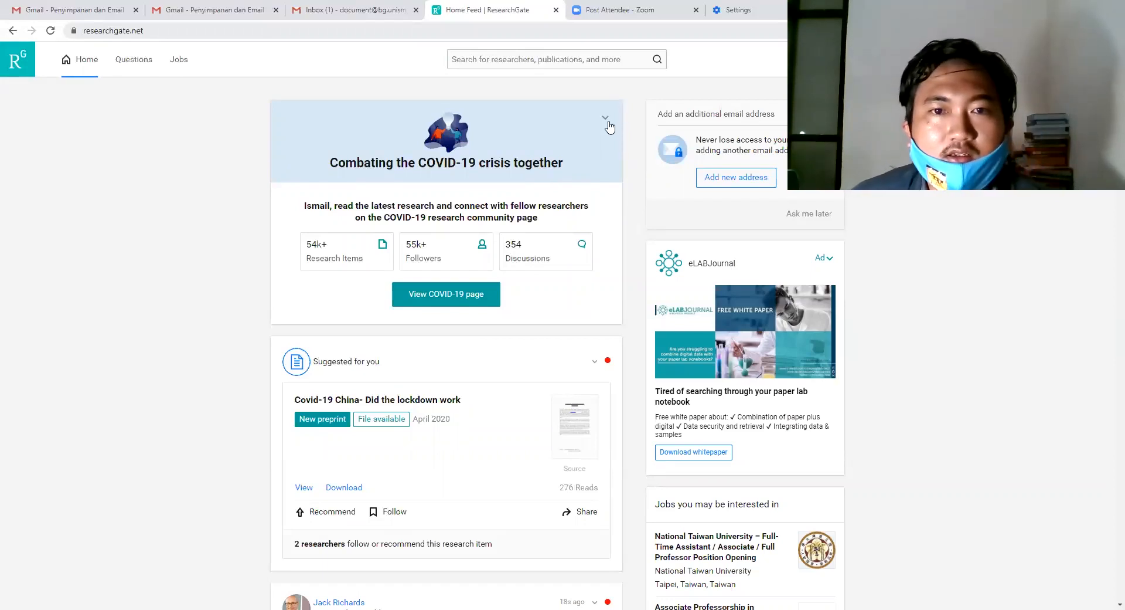
left_click(1014, 59)
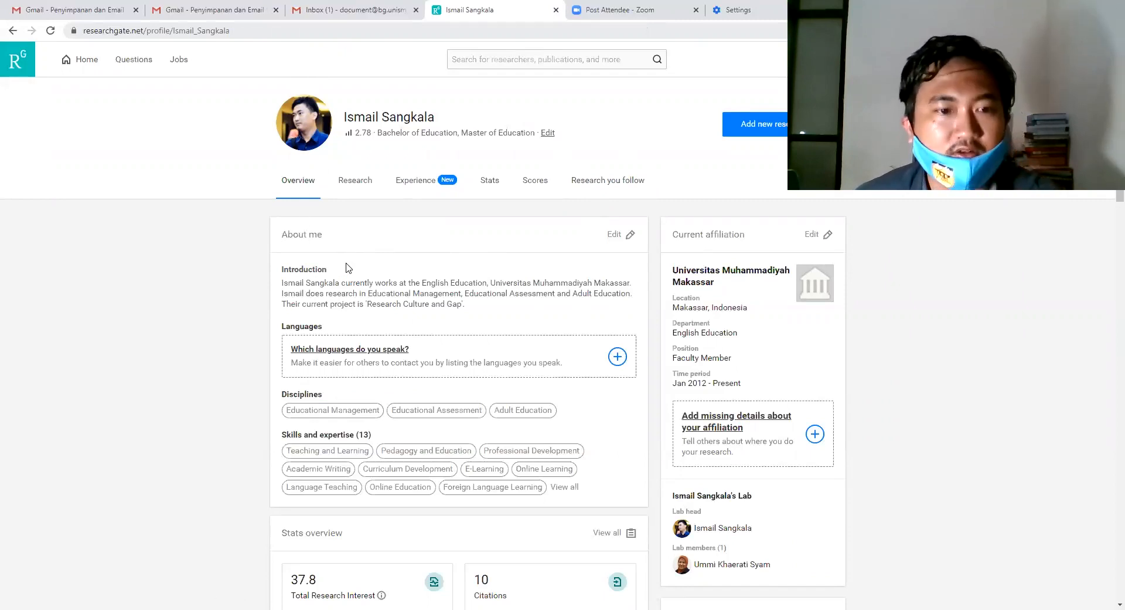
Scroll down the profile overview to see the disciplines and 13 skills and expertise entries.
scroll(348, 271, "down", 1)
scroll(348, 270, "down", 1)
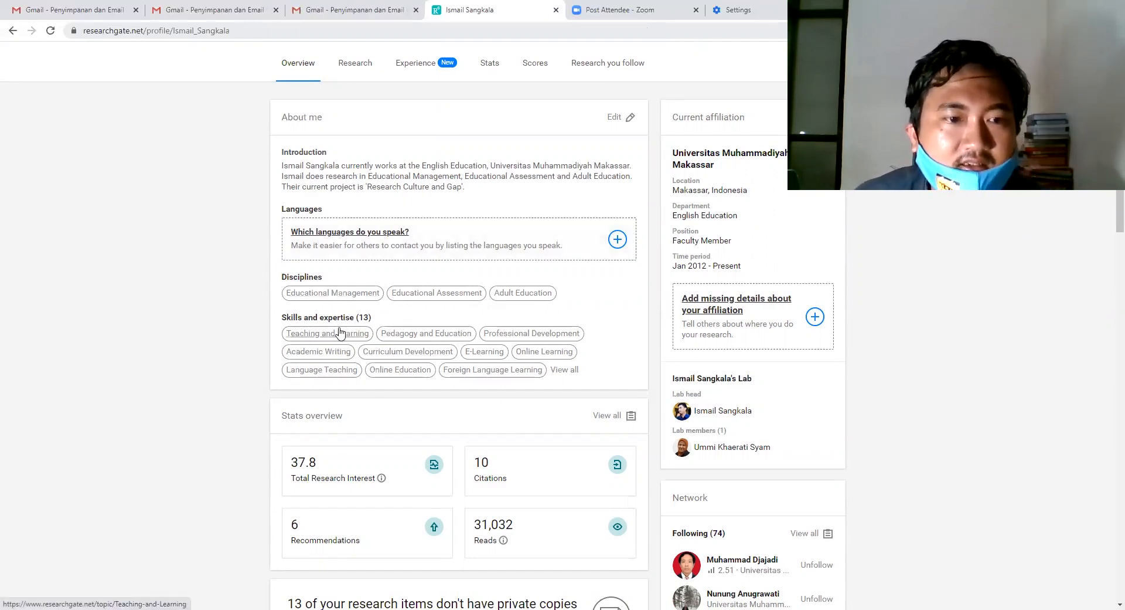
scroll(340, 332, "down", 2)
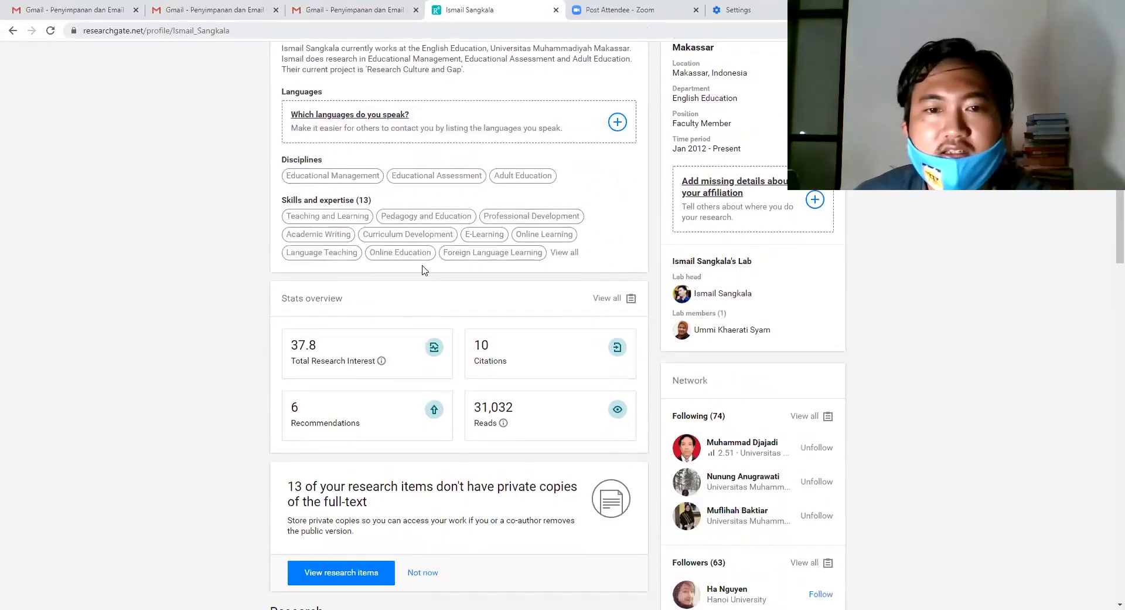
scroll(434, 265, "down", 3)
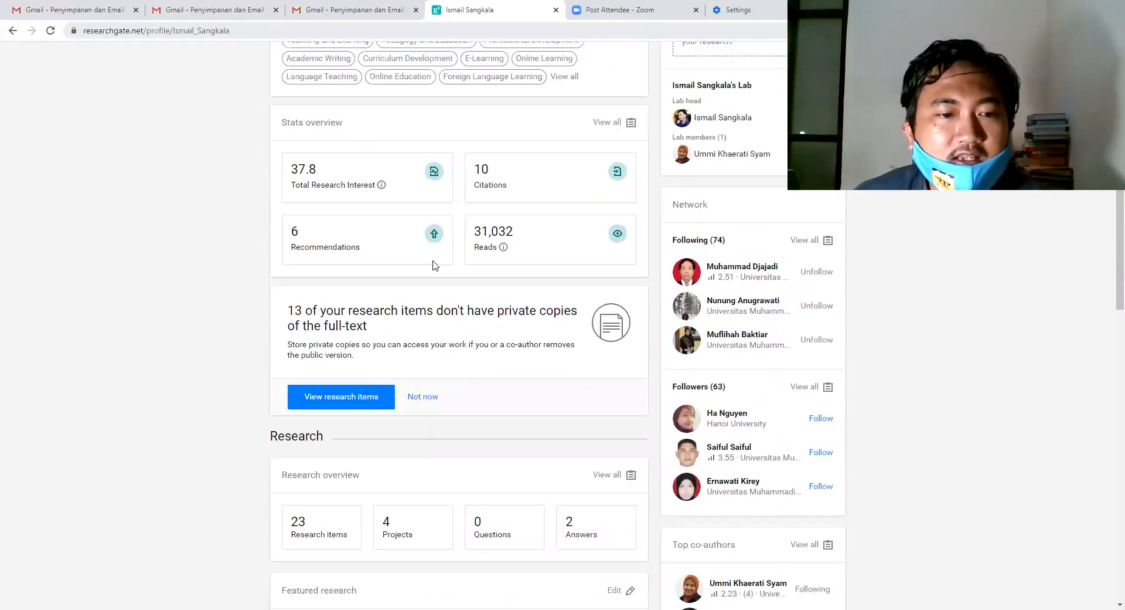
scroll(434, 265, "down", 3)
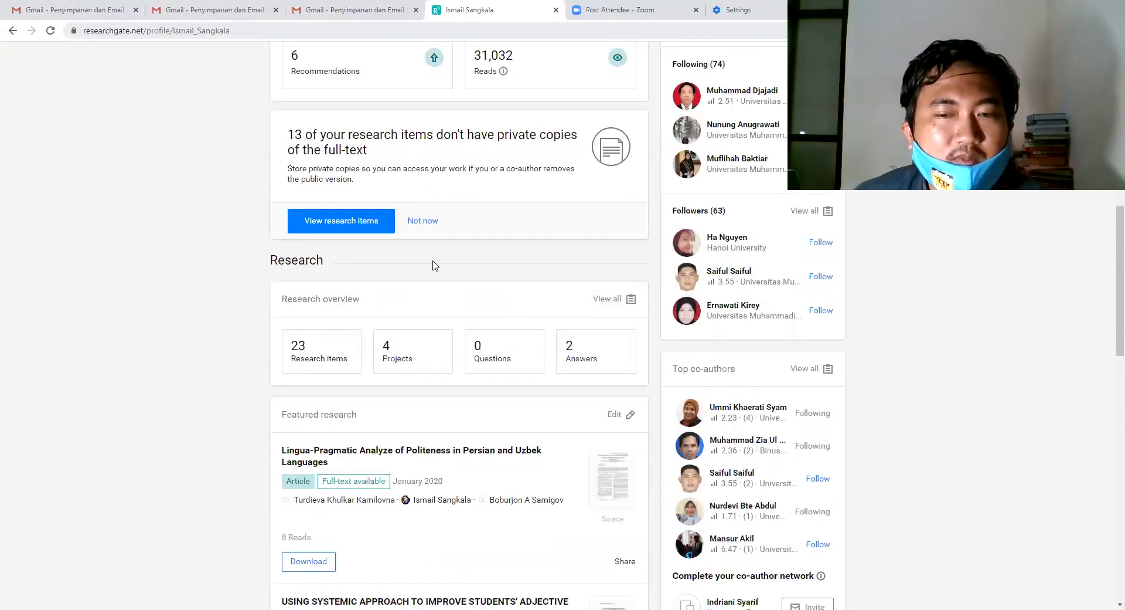
scroll(435, 265, "up", 10)
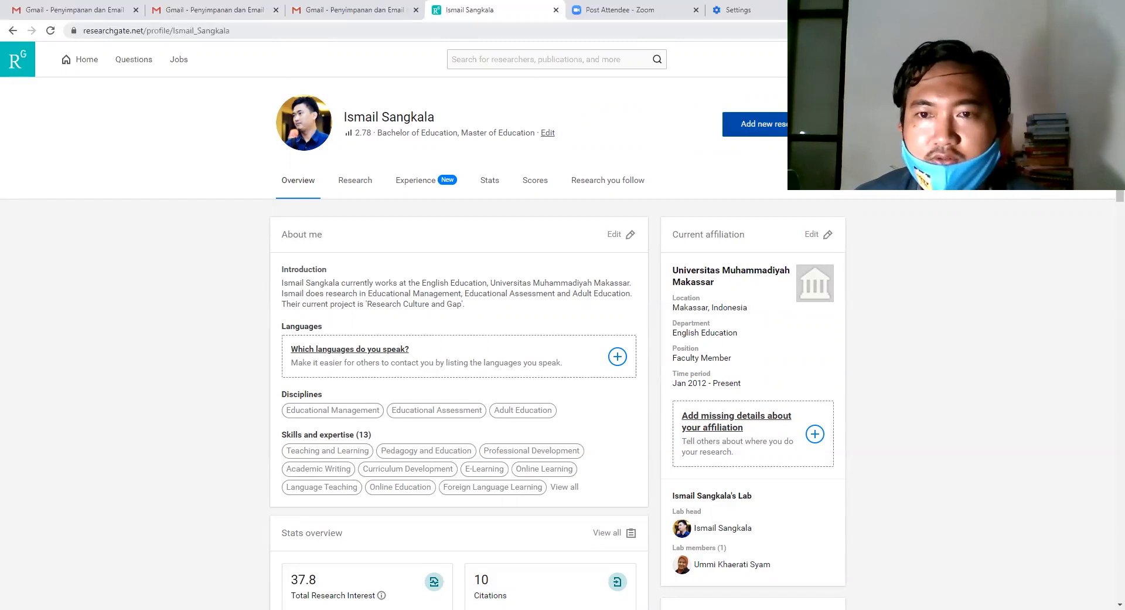
Open the 'Add new research' panel from the profile header.
left_click(812, 124)
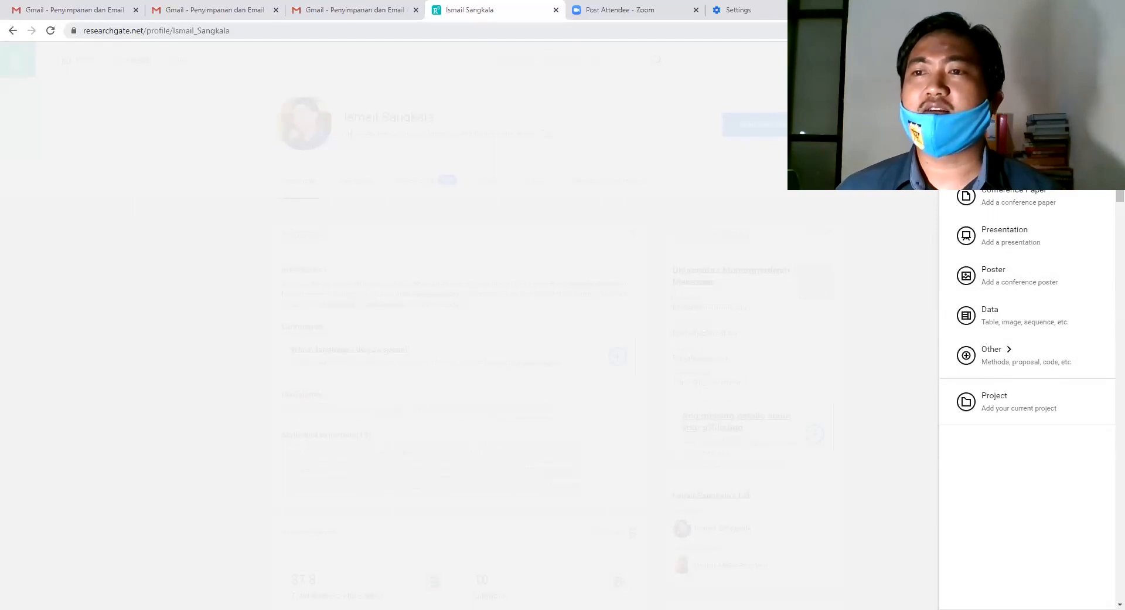
Choose Preprint as the type of research to add.
left_click(996, 155)
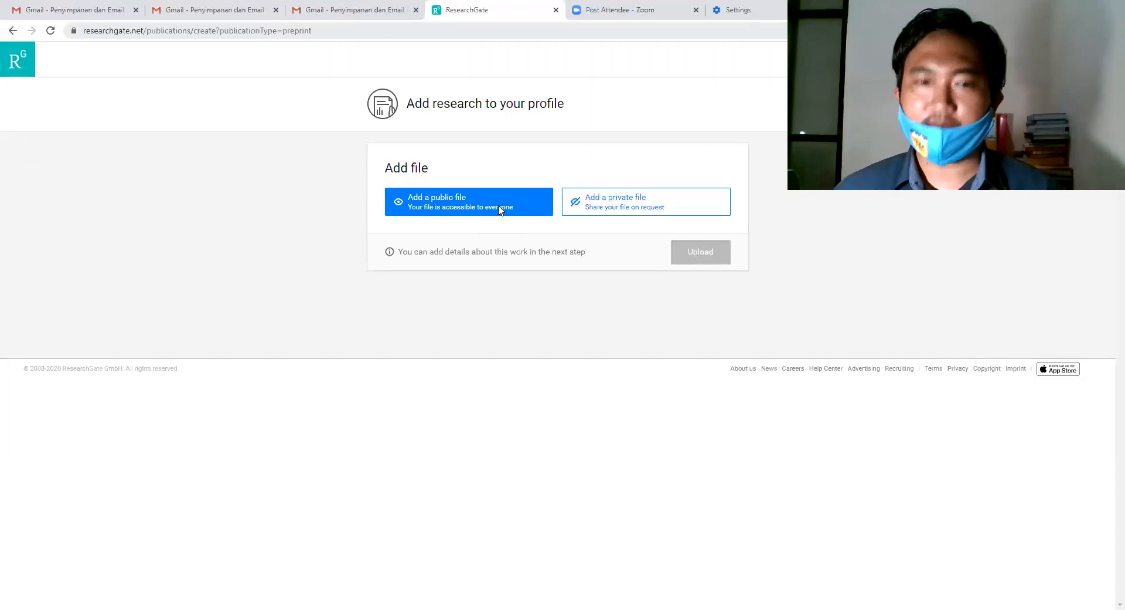
Upload 16_03_emerging.pdf from Pictures as a public file, accepting the upload conditions.
left_click(500, 210)
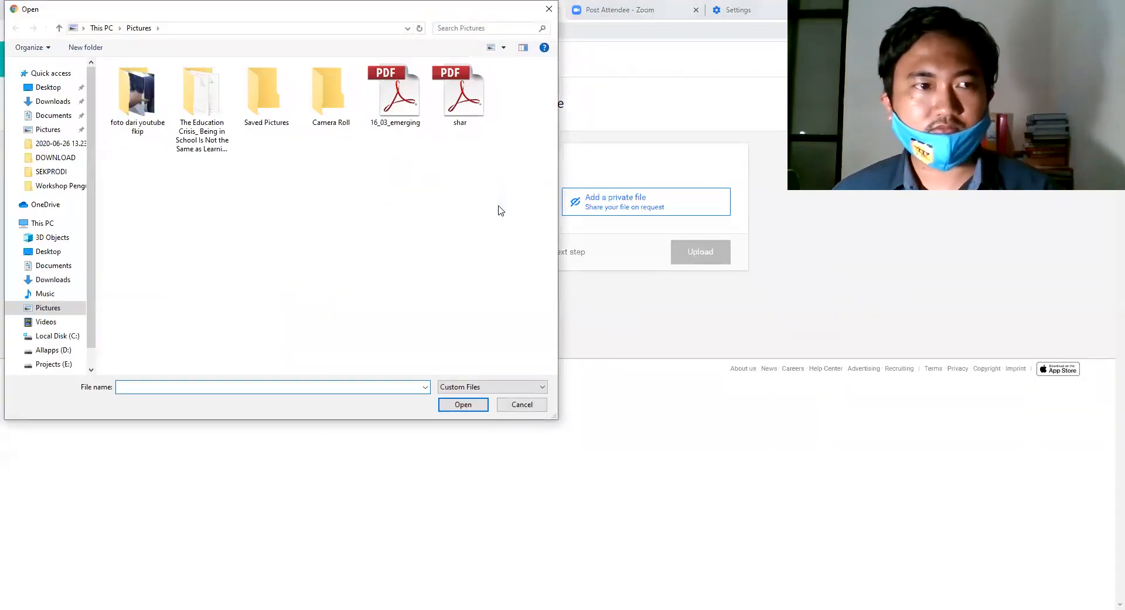
left_click(397, 104)
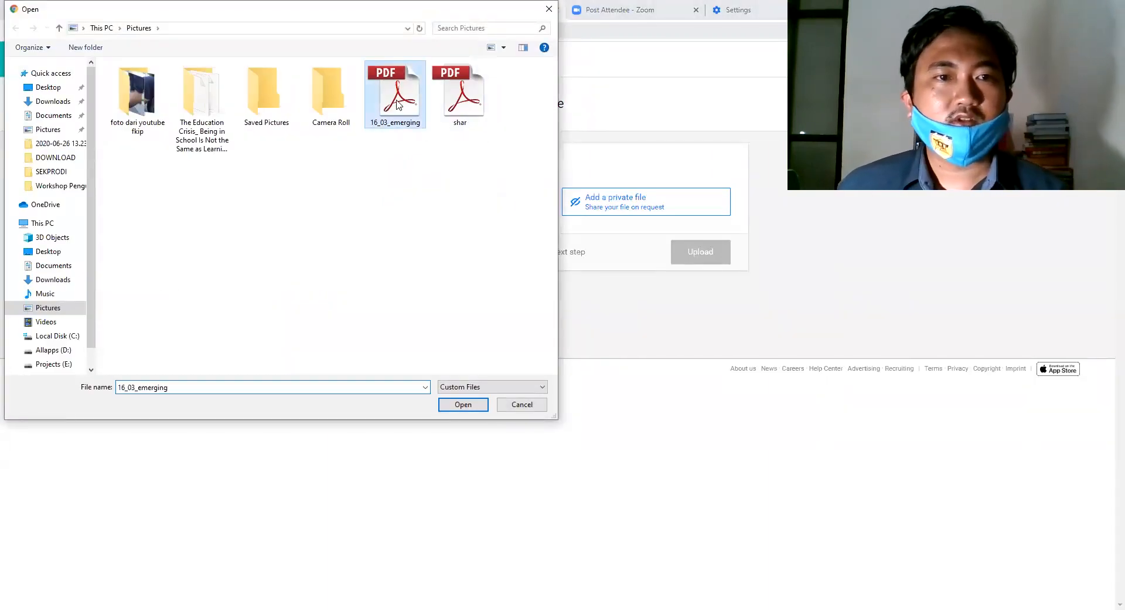
left_click(464, 406)
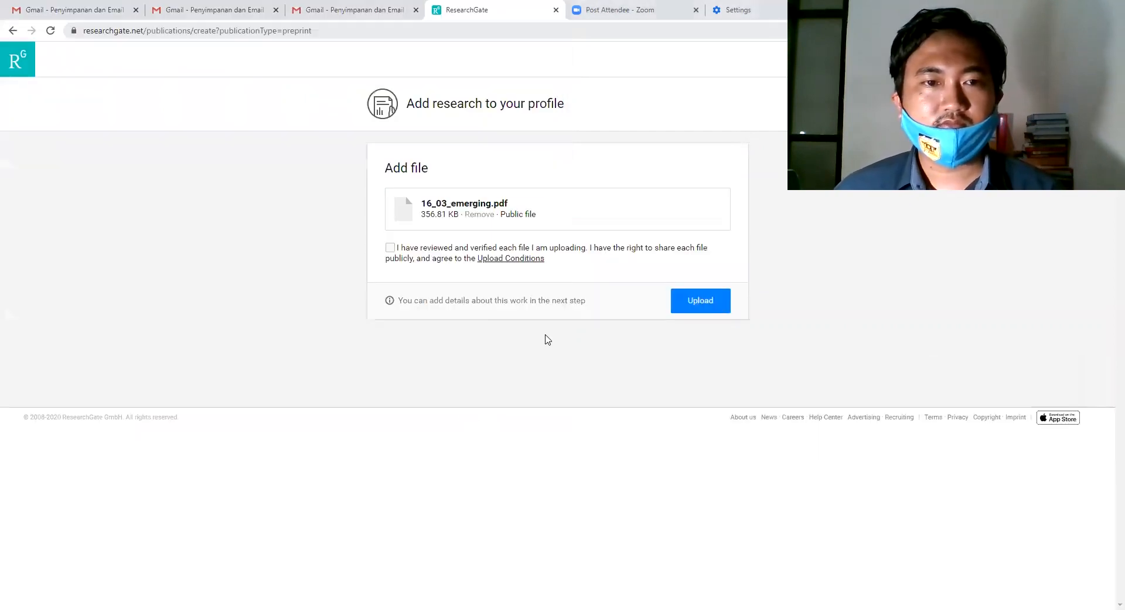
left_click(390, 248)
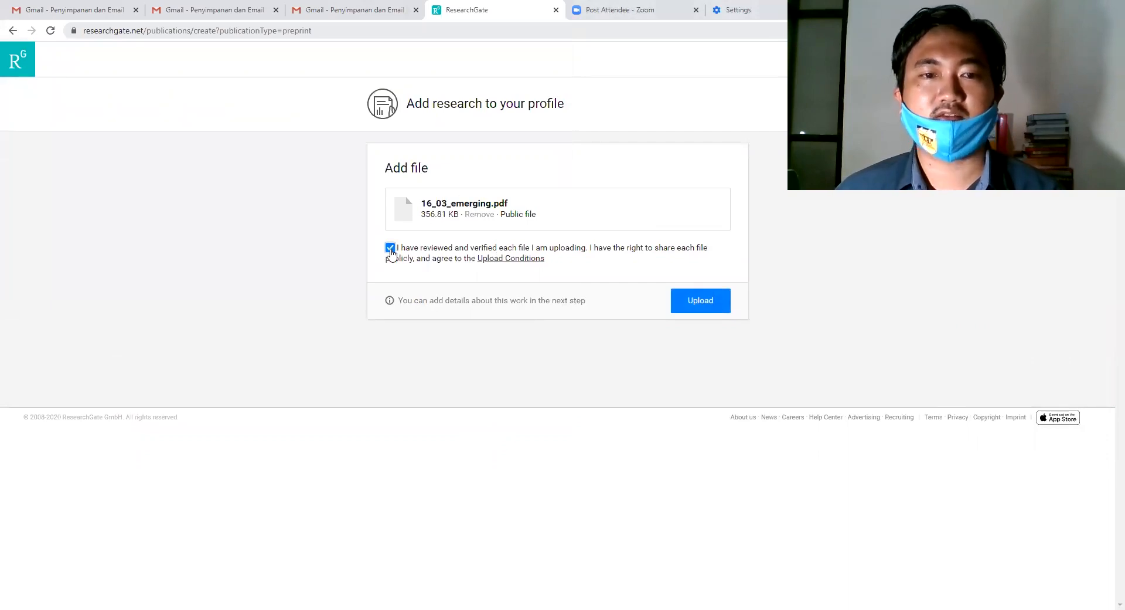
left_click(698, 301)
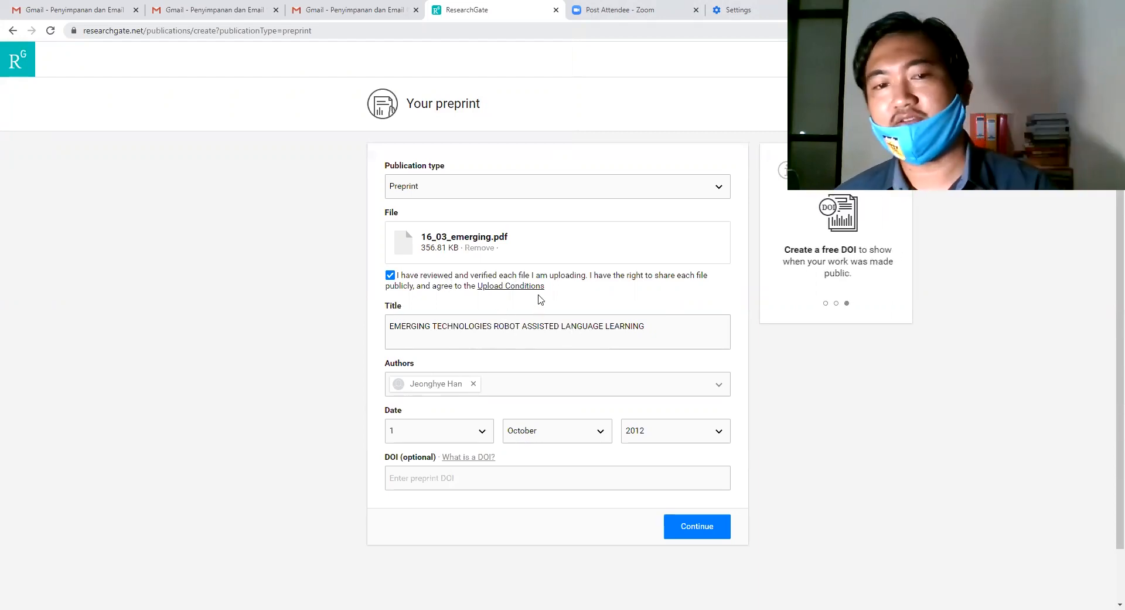
Keep the preprint date as 1 October 2012, skip the DOI, and try to continue.
scroll(557, 299, "down", 1)
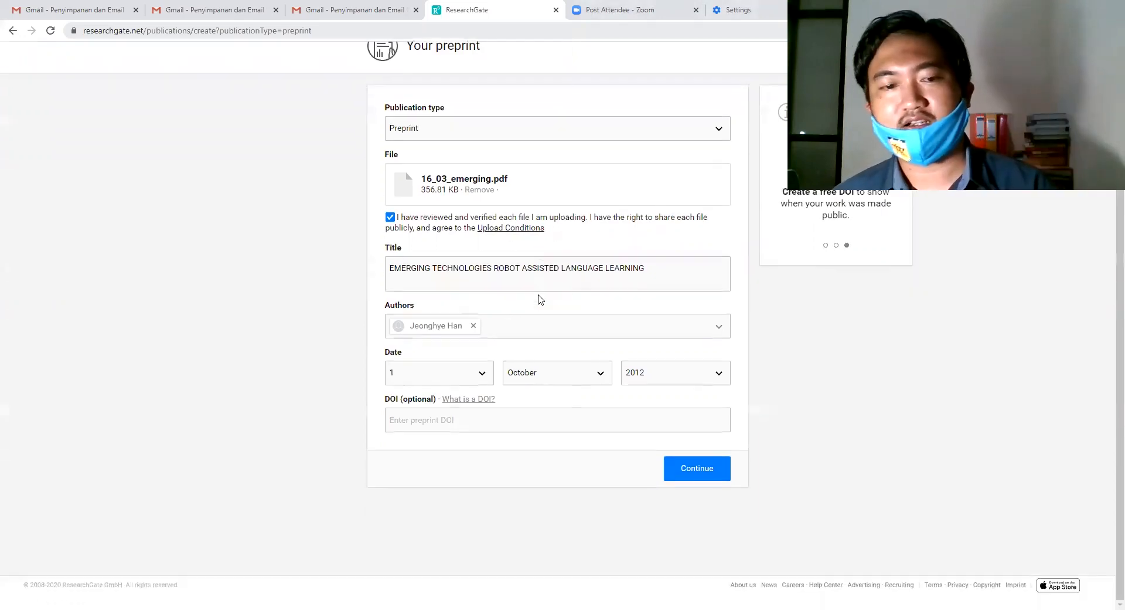
left_click(482, 376)
left_click(481, 376)
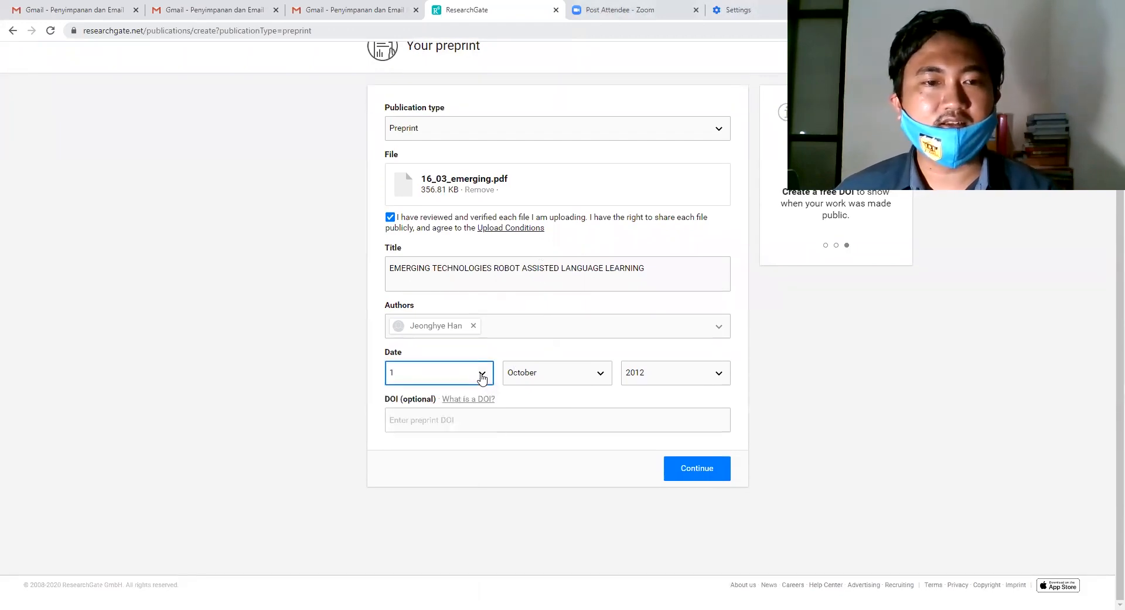
left_click(600, 375)
left_click(600, 375)
left_click(641, 376)
left_click(641, 505)
left_click(523, 412)
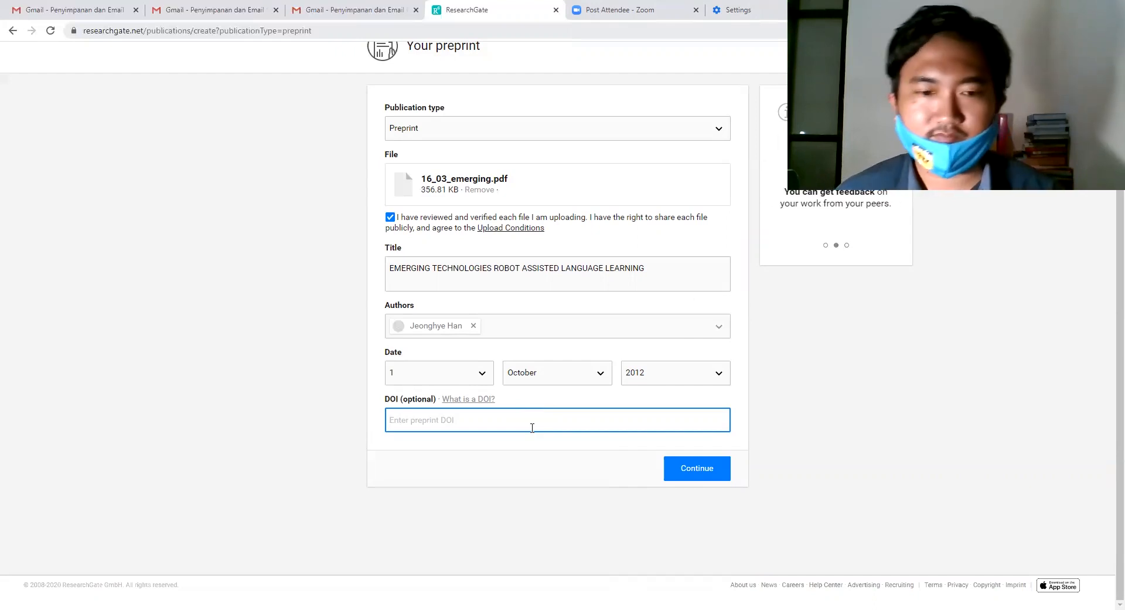
left_click(707, 472)
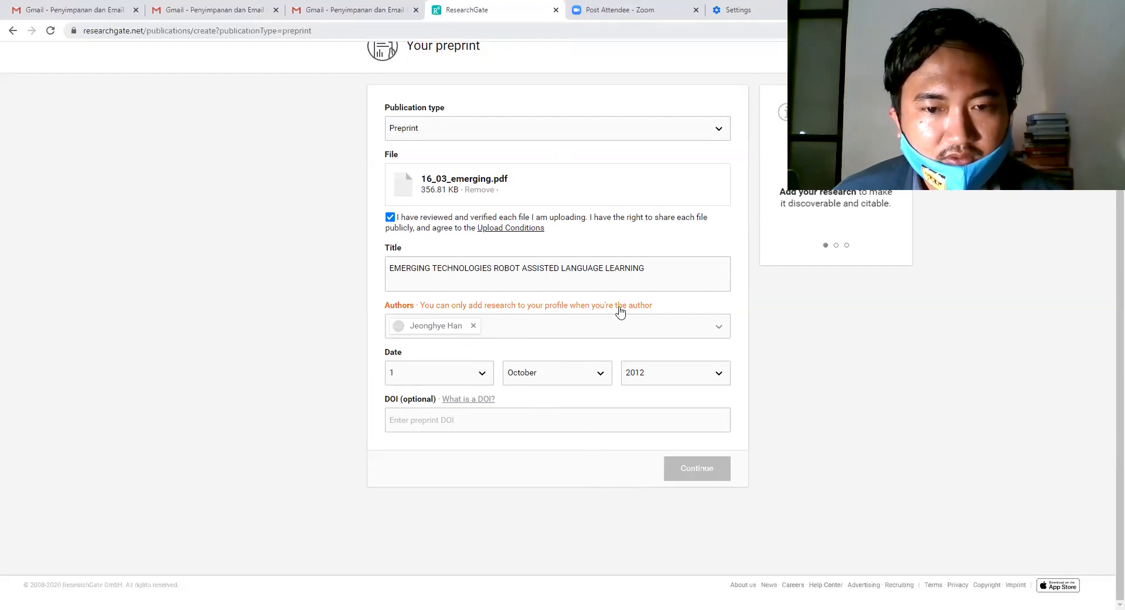
Replace the original author with your own profile in Authors and continue to details.
left_click(593, 333)
left_click(474, 325)
left_click(502, 331)
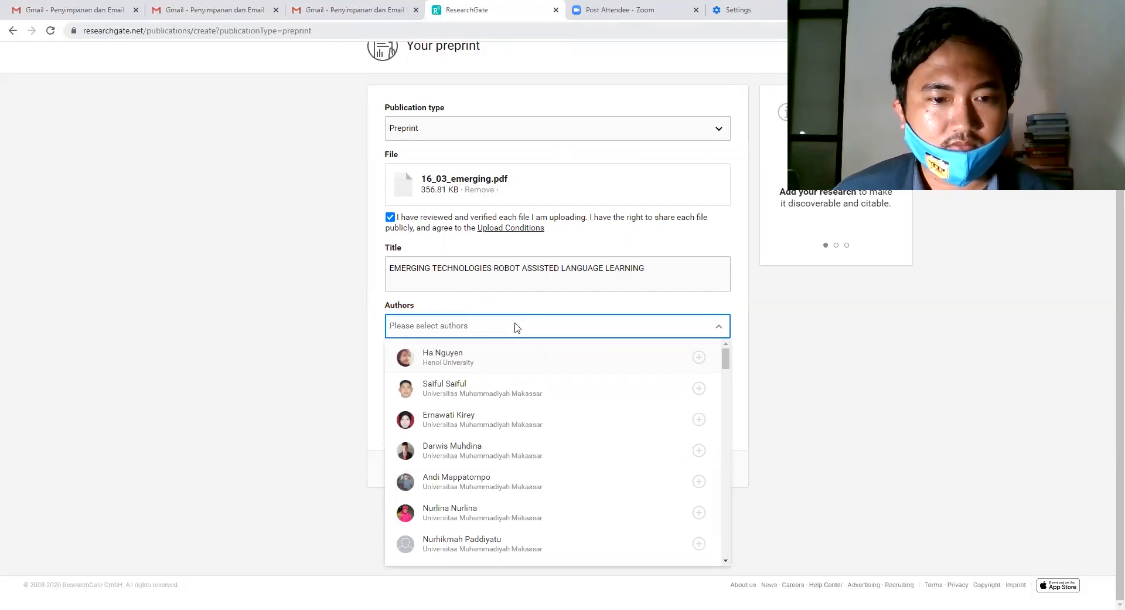
scroll(511, 403, "down", 10)
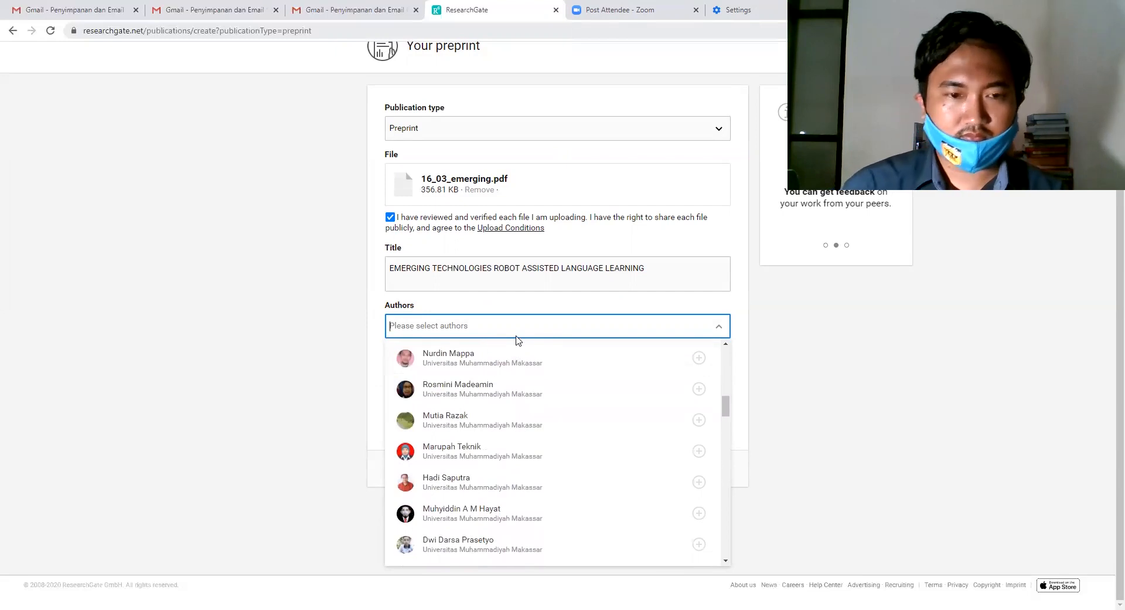
type("ismail")
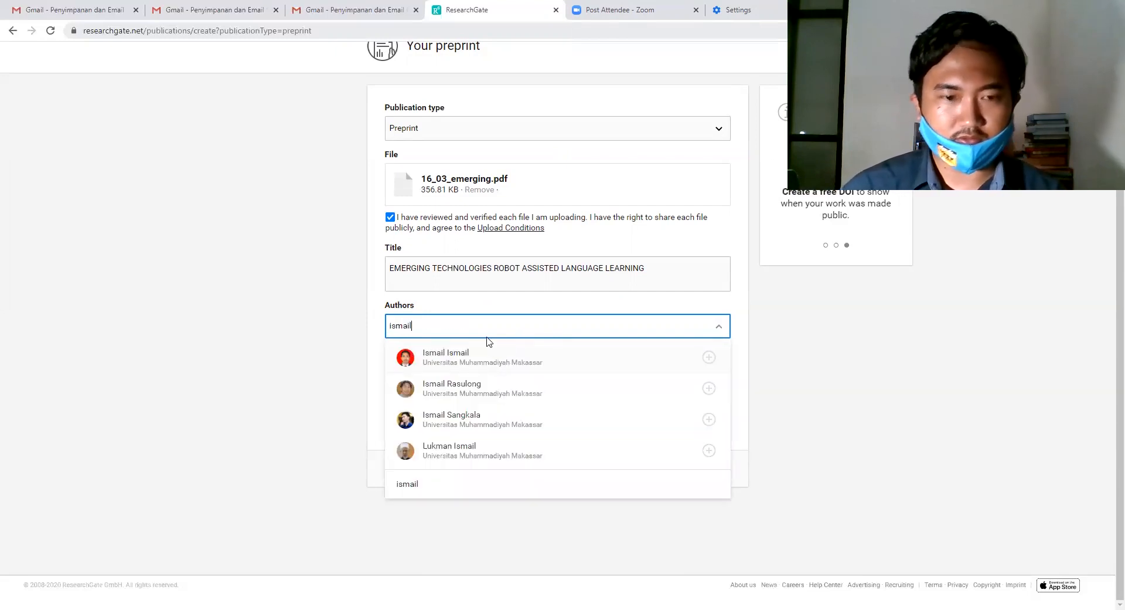
type(" sa")
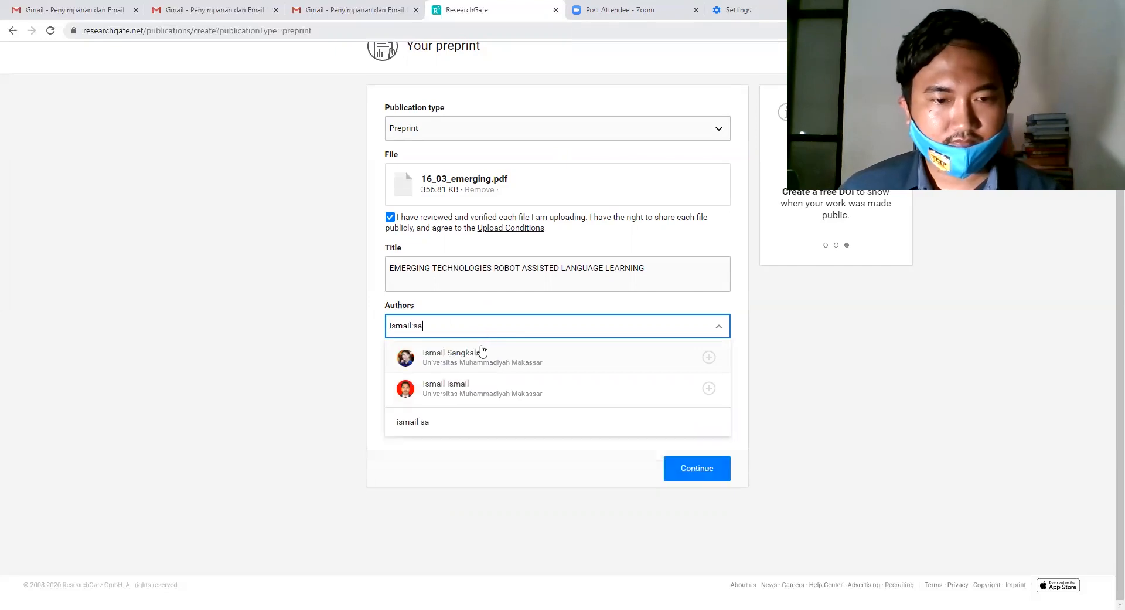
left_click(480, 358)
left_click(695, 473)
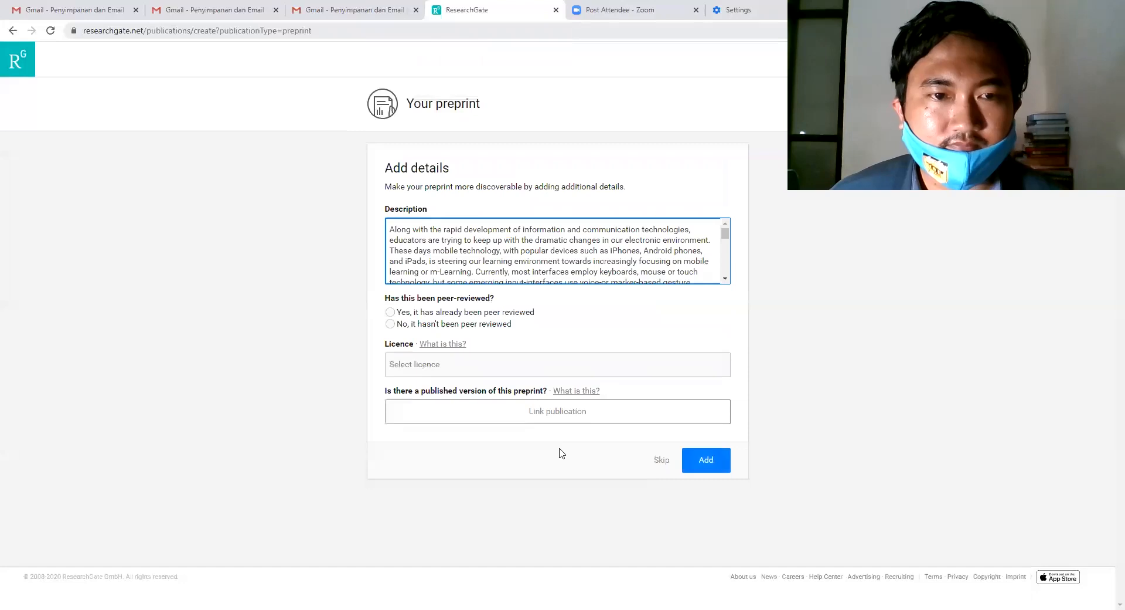
Answer 'No, it hasn't been peer reviewed', pick the CC BY-SA 4.0 licence, and add the details.
scroll(526, 249, "down", 4)
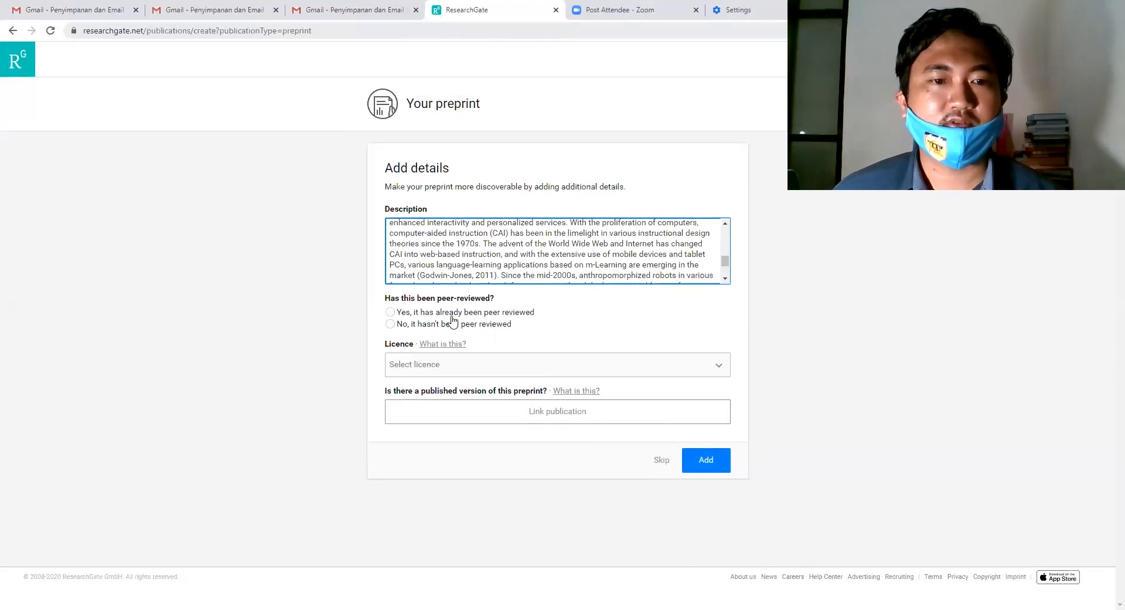
left_click(452, 318)
left_click(452, 325)
left_click(452, 317)
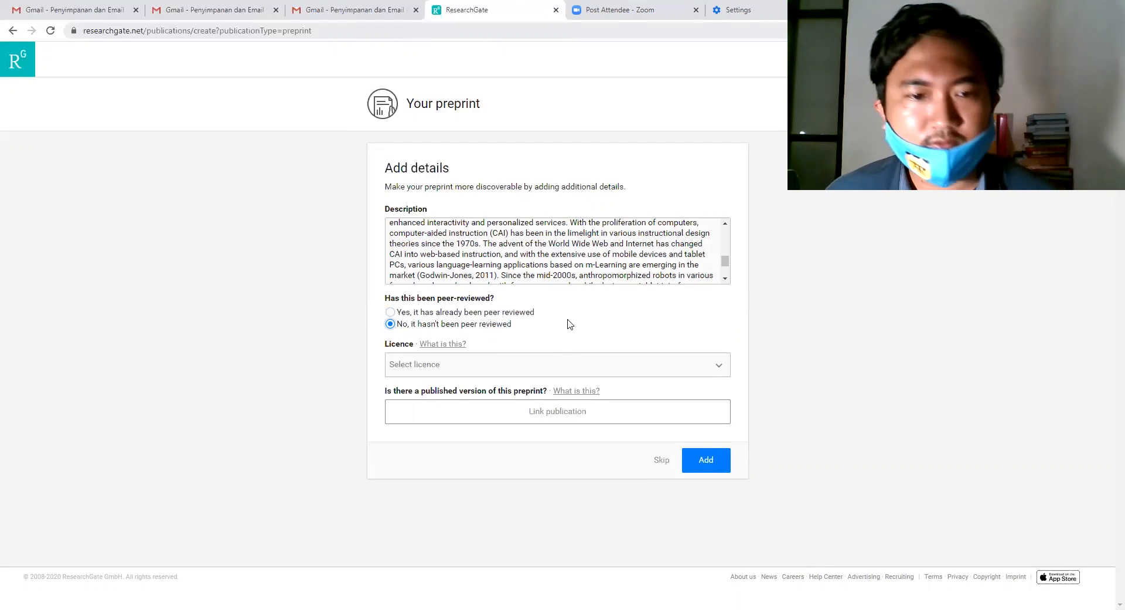
left_click(435, 364)
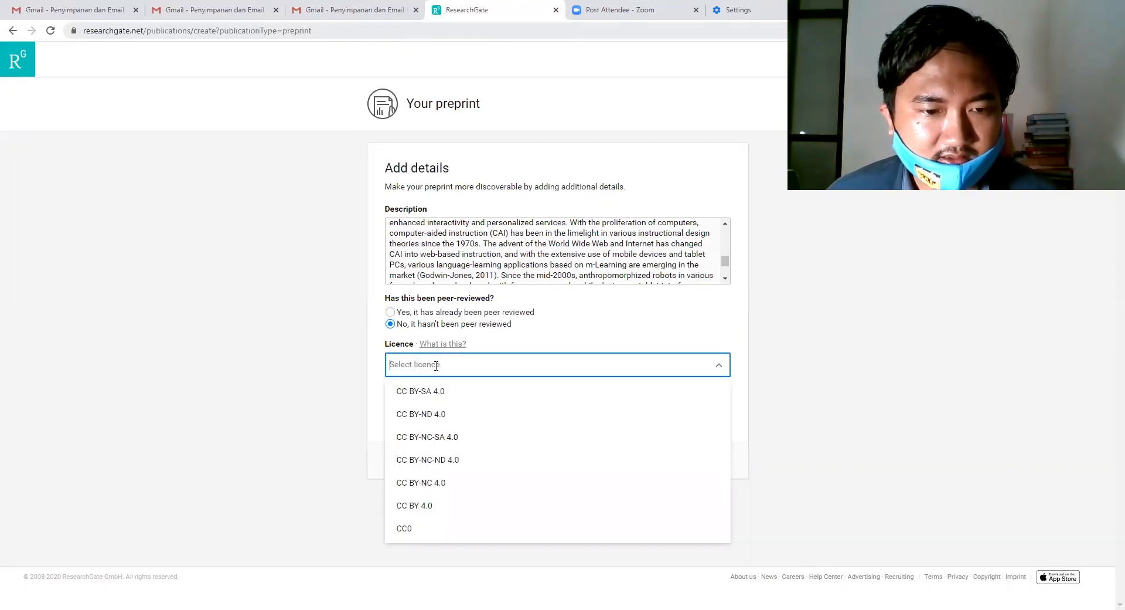
left_click(432, 393)
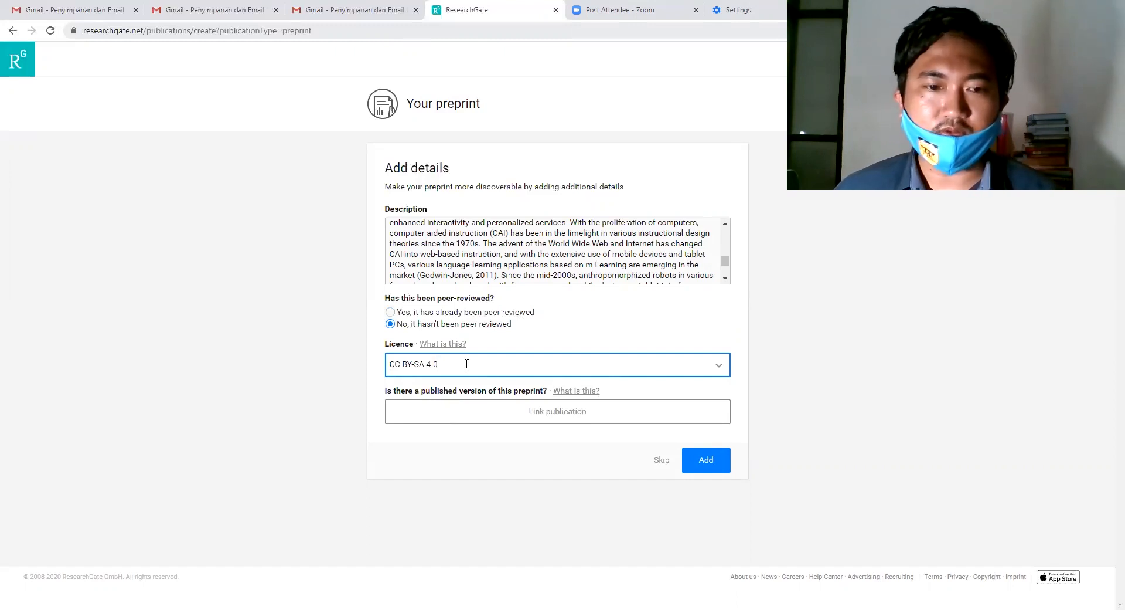
left_click(721, 369)
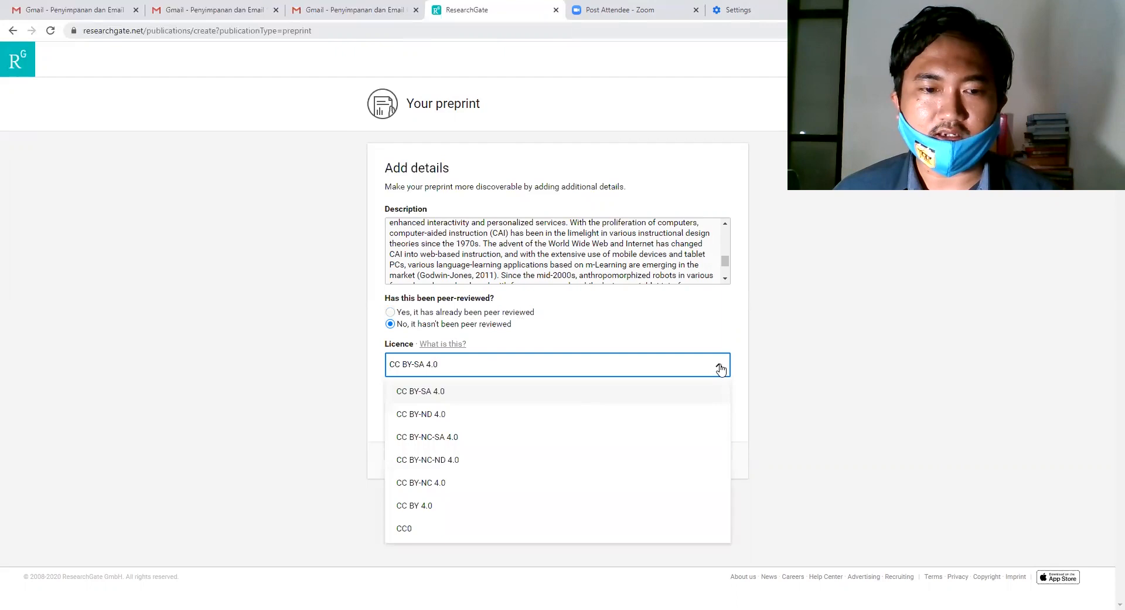
left_click(721, 369)
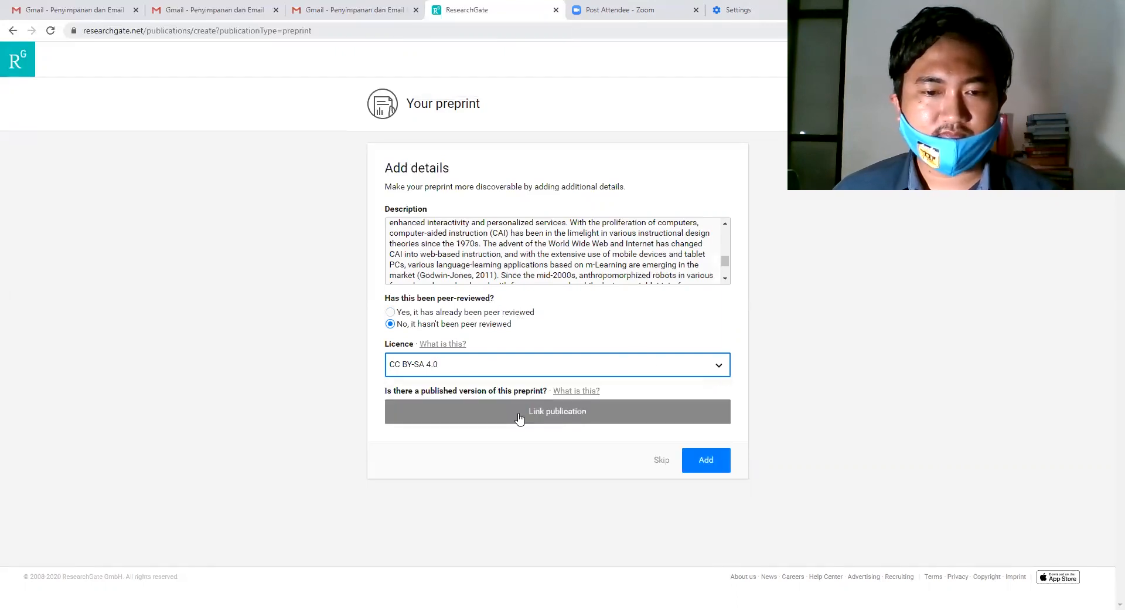
left_click(705, 462)
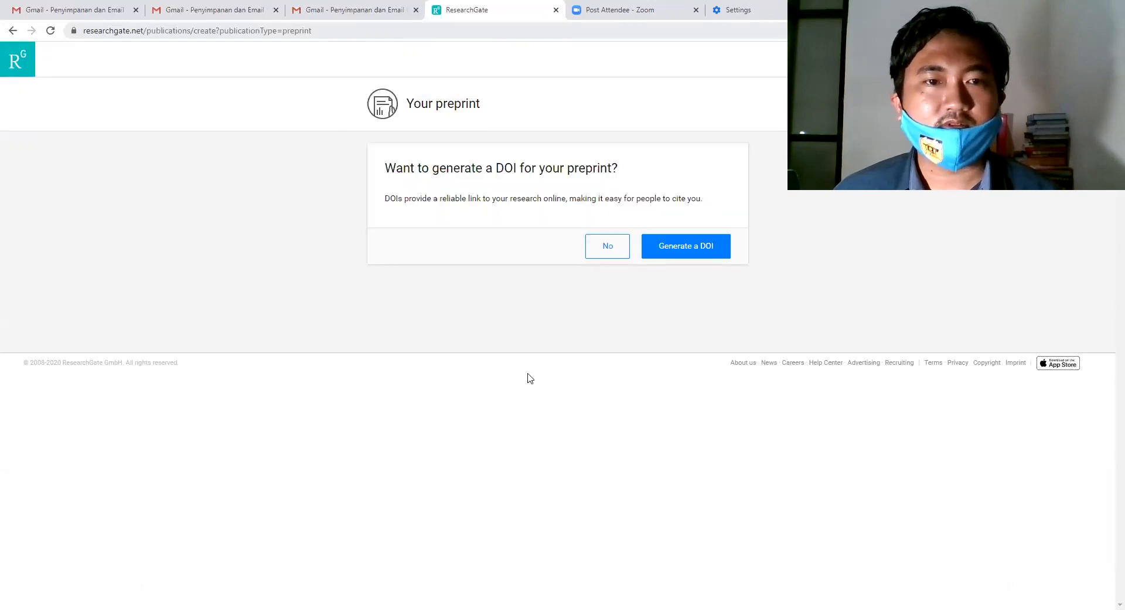
Decline a DOI for the preprint and skip the project question to reach its published page.
left_click(610, 247)
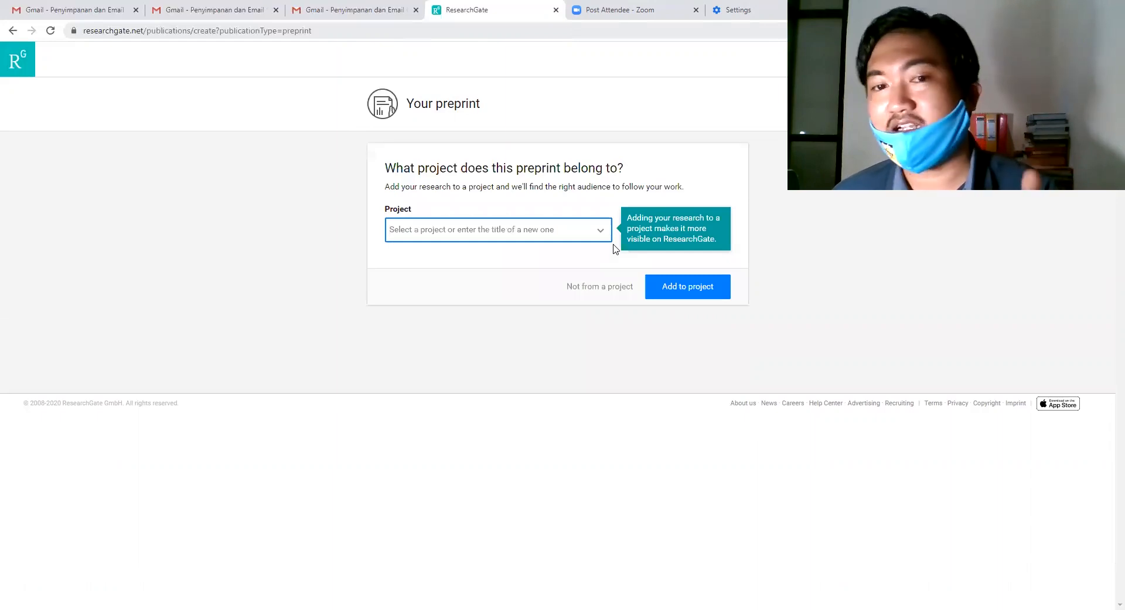
left_click(12, 31)
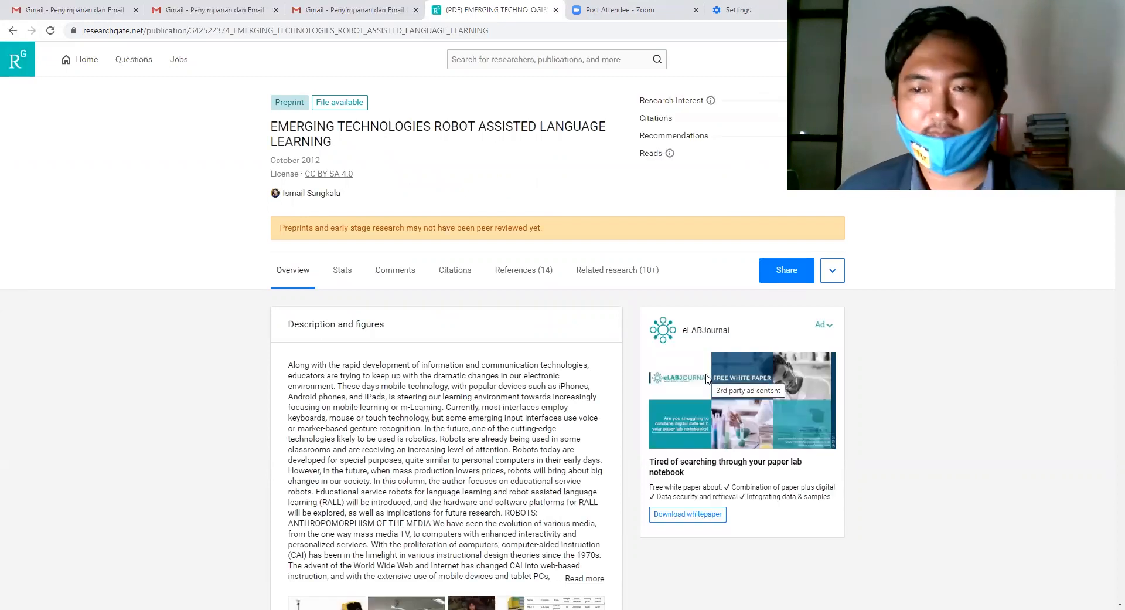
scroll(703, 380, "down", 1)
scroll(702, 379, "down", 2)
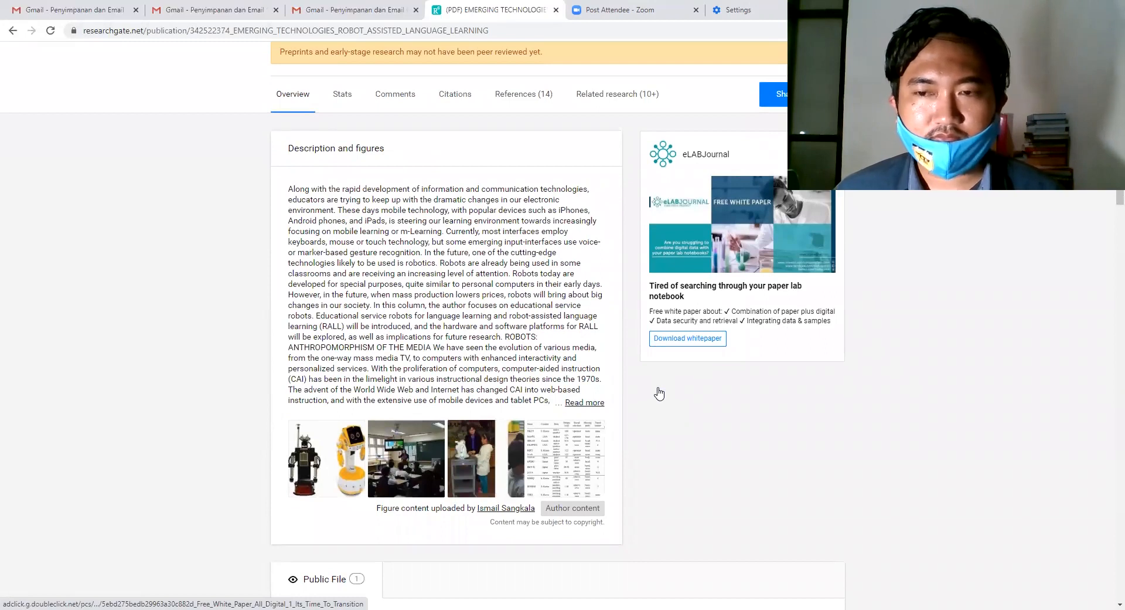
scroll(659, 391, "up", 2)
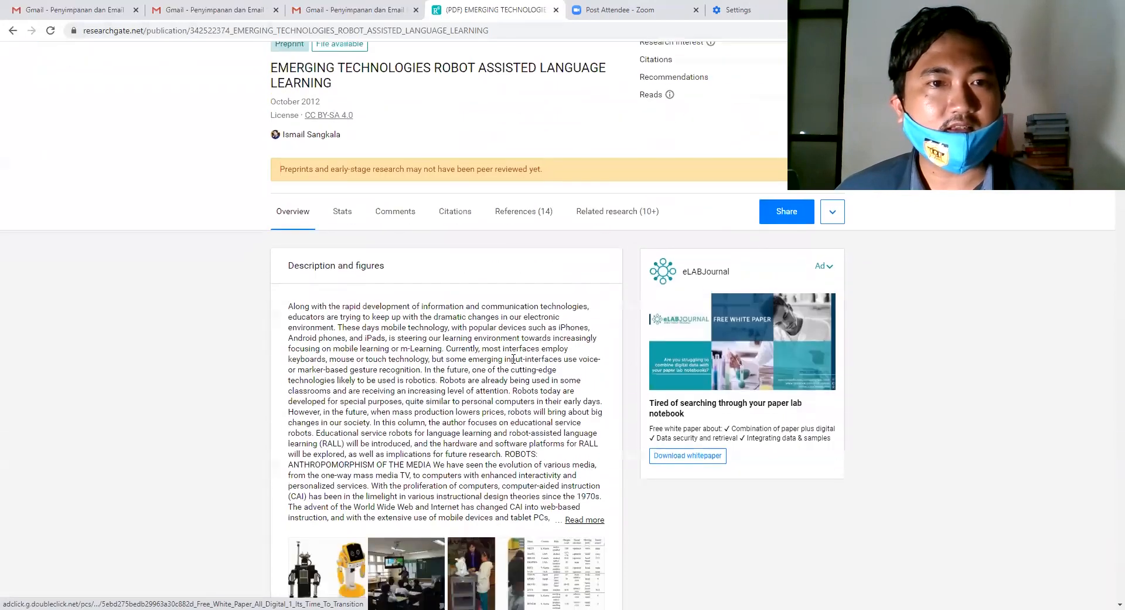
scroll(485, 120, "up", 1)
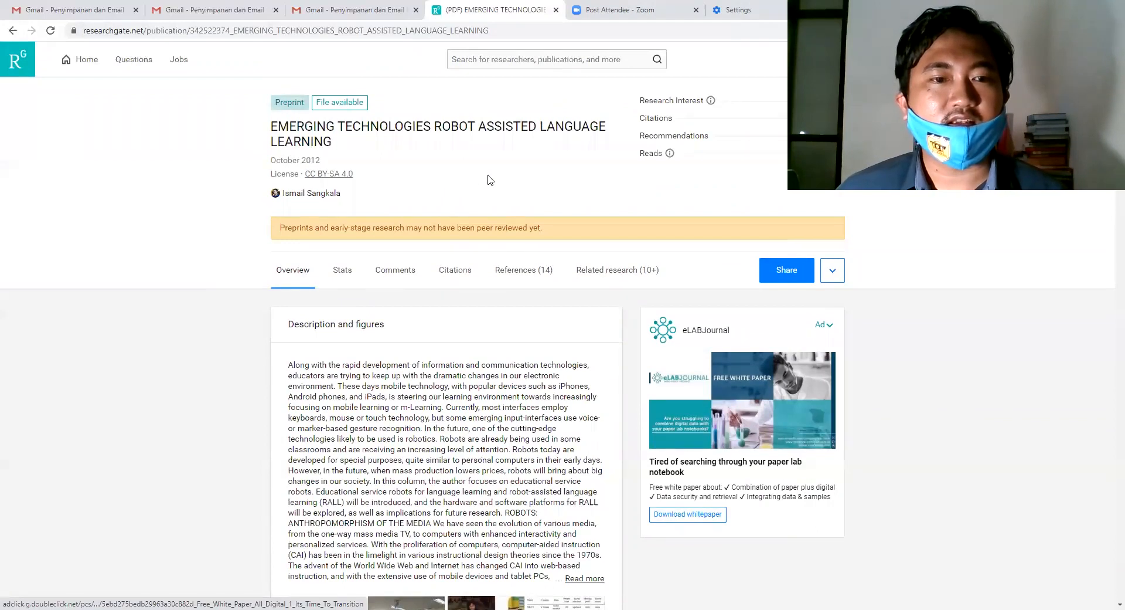
scroll(499, 180, "down", 1)
scroll(572, 272, "down", 2)
scroll(327, 119, "up", 2)
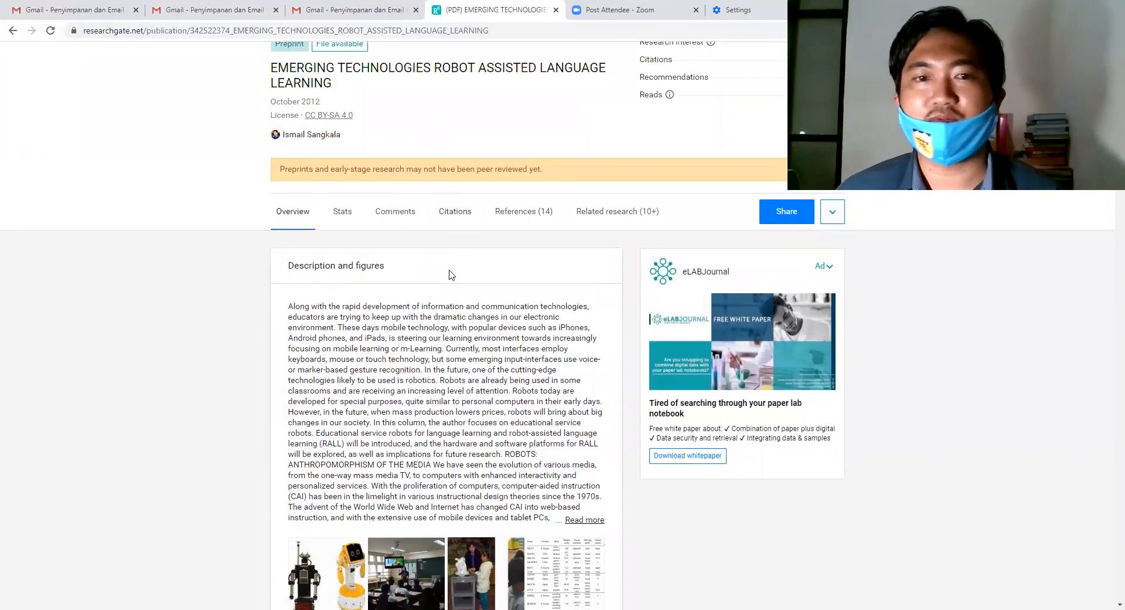
scroll(448, 272, "down", 5)
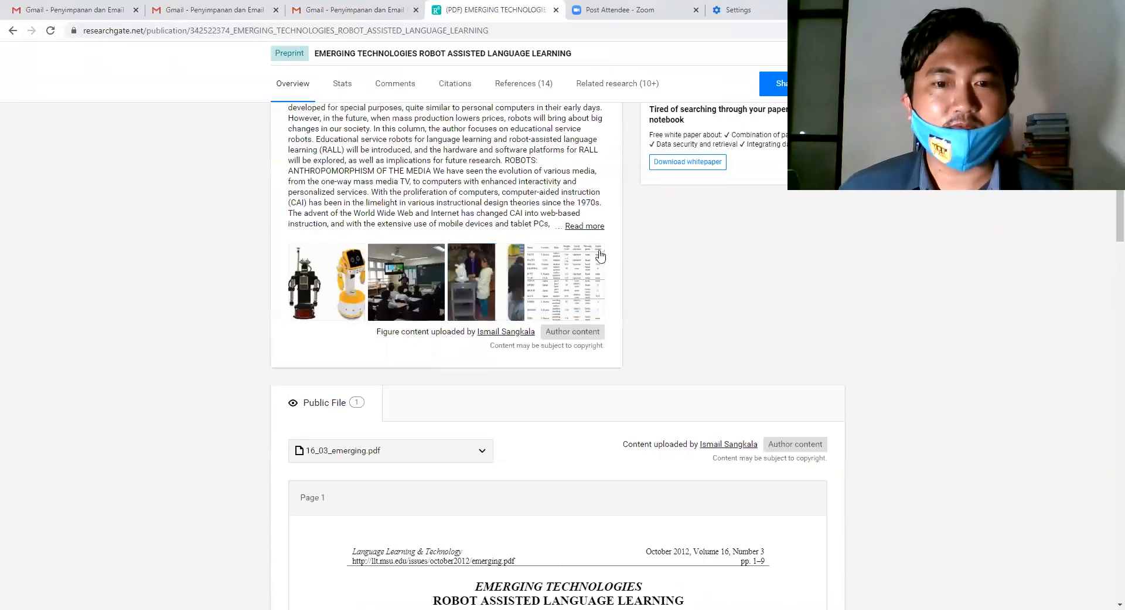
scroll(658, 302, "down", 8)
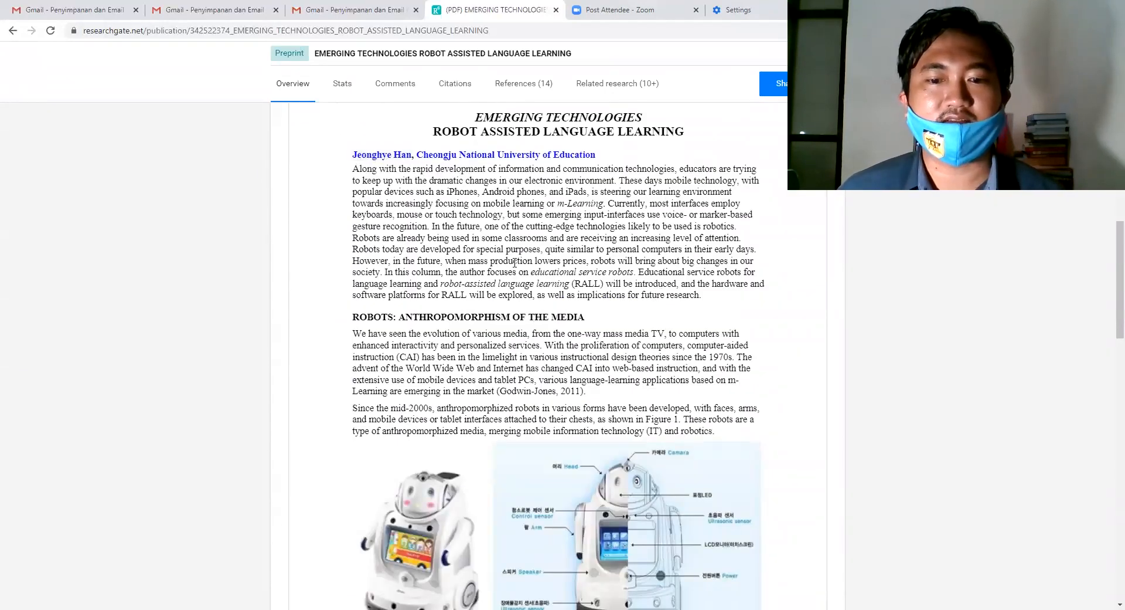
scroll(539, 294, "down", 15)
scroll(540, 294, "up", 20)
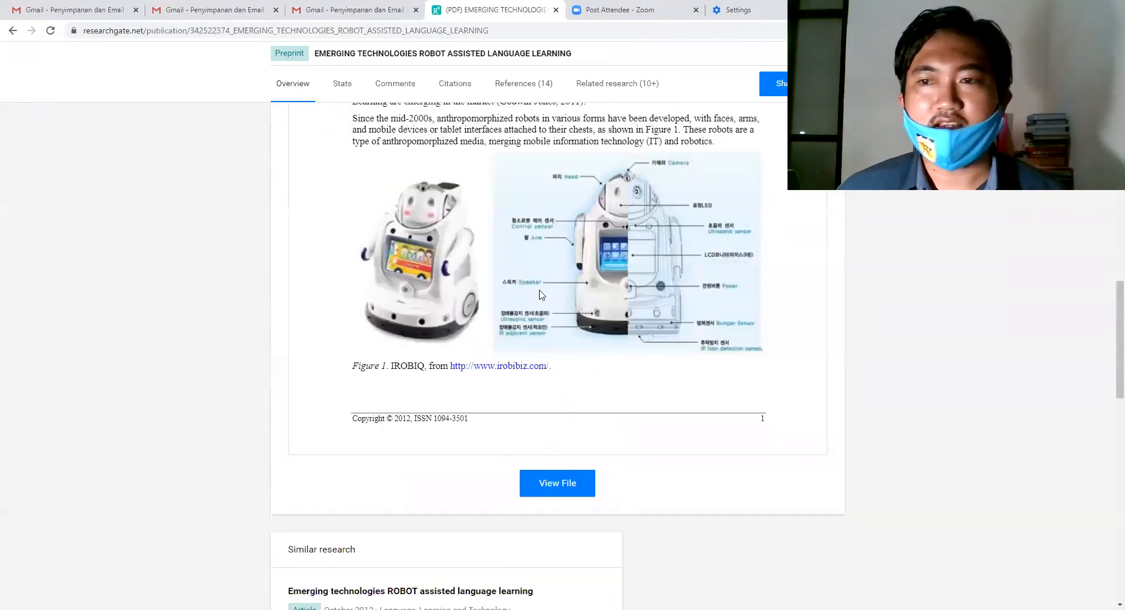
scroll(540, 291, "up", 5)
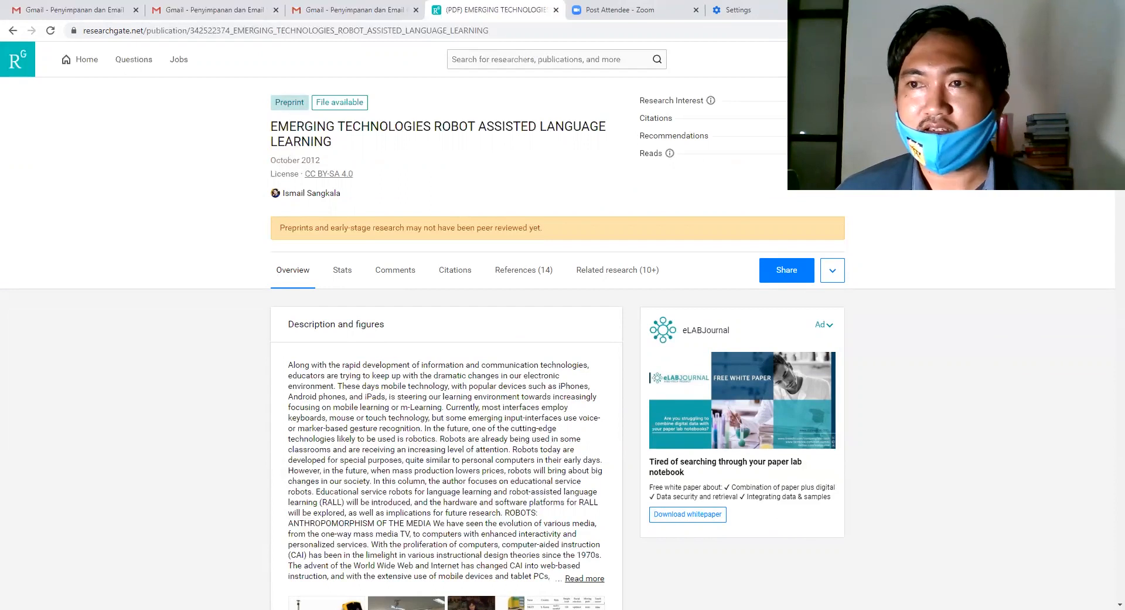
Go to the instructor's own profile and review its RG Score, h-index and read/citation stats.
mouse_move(1021, 59)
left_click(961, 96)
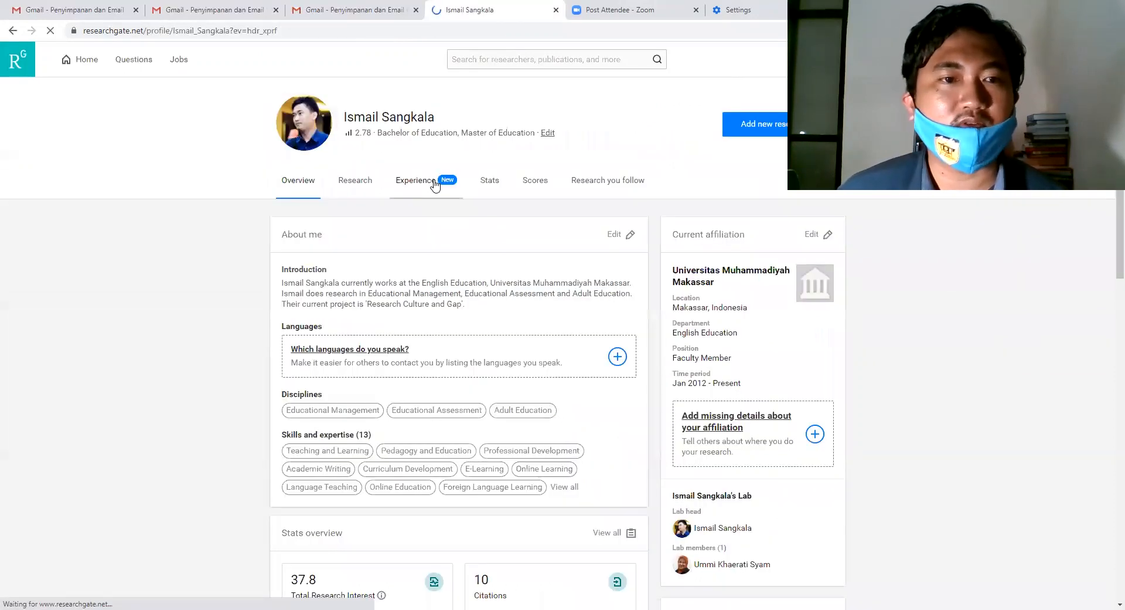
left_click(535, 184)
scroll(507, 293, "down", 2)
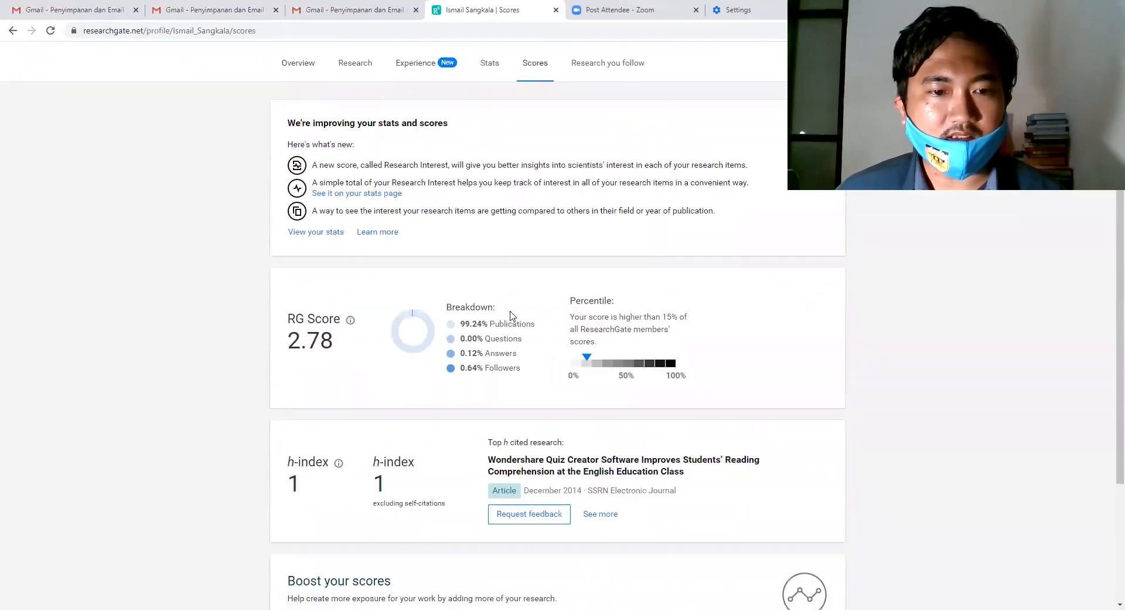
scroll(451, 325, "down", 2)
scroll(480, 273, "up", 4)
left_click(491, 182)
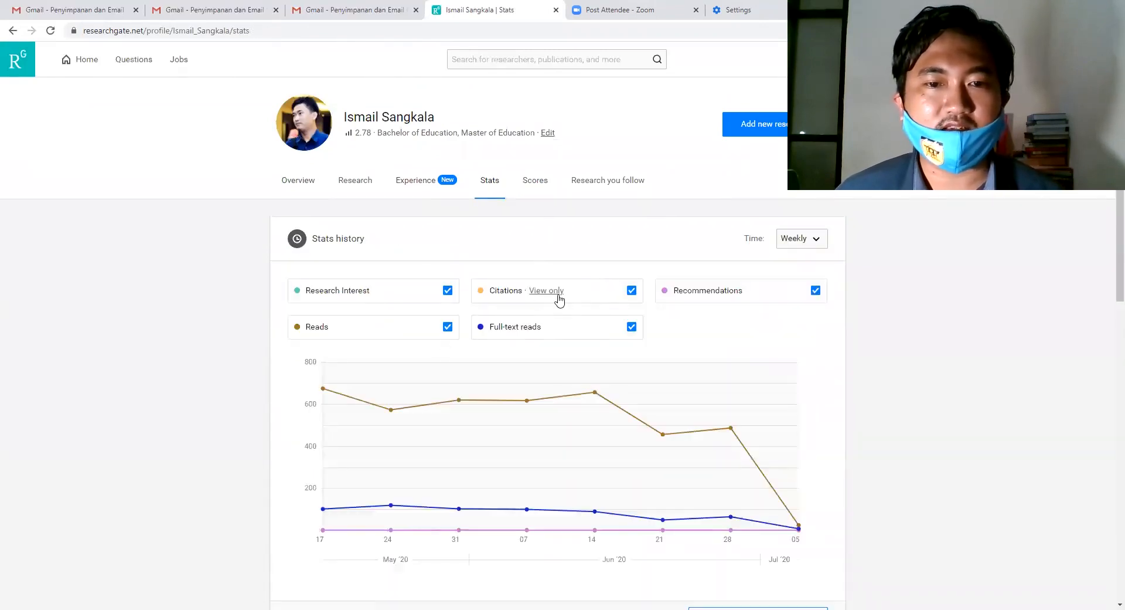
scroll(557, 299, "down", 7)
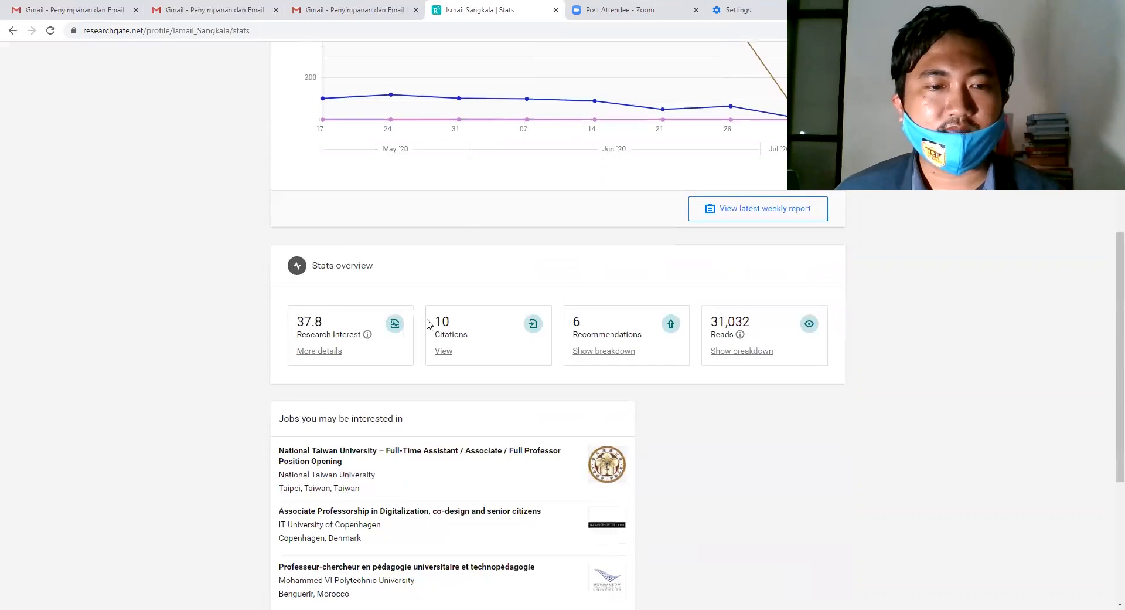
scroll(427, 323, "up", 7)
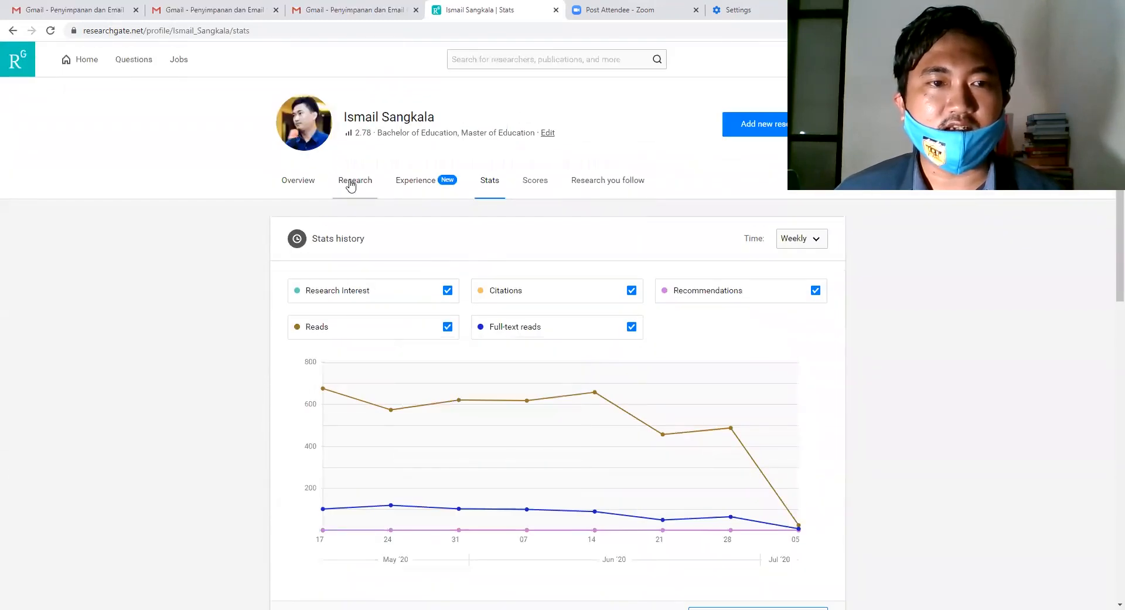
Browse the profile's research items and its Experience listing the Lecturer post and Master of Education.
left_click(350, 183)
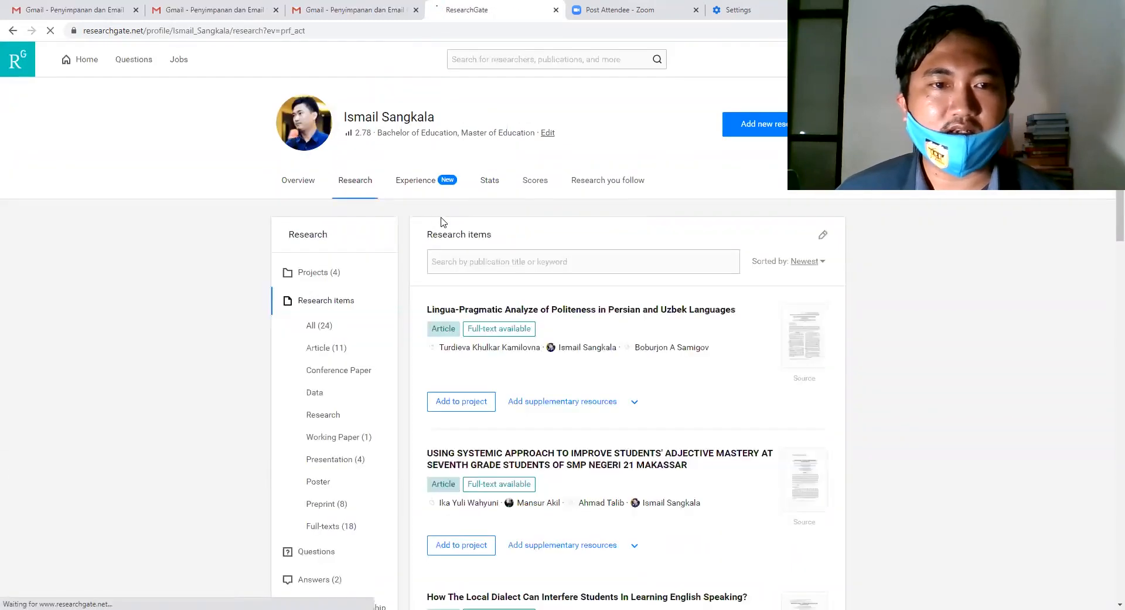
left_click(422, 183)
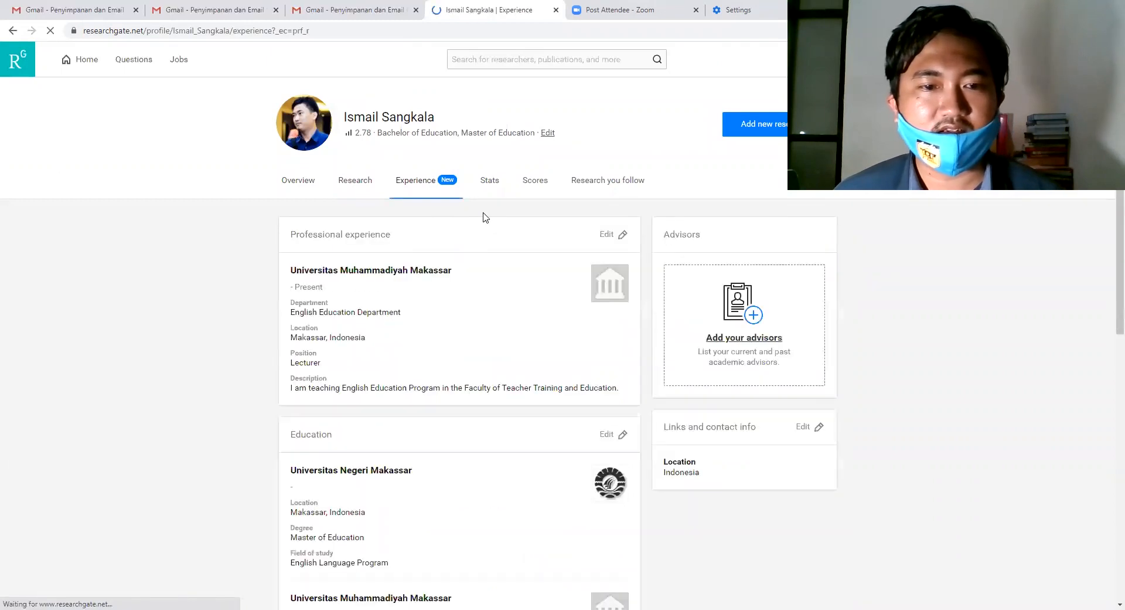
scroll(449, 249, "down", 2)
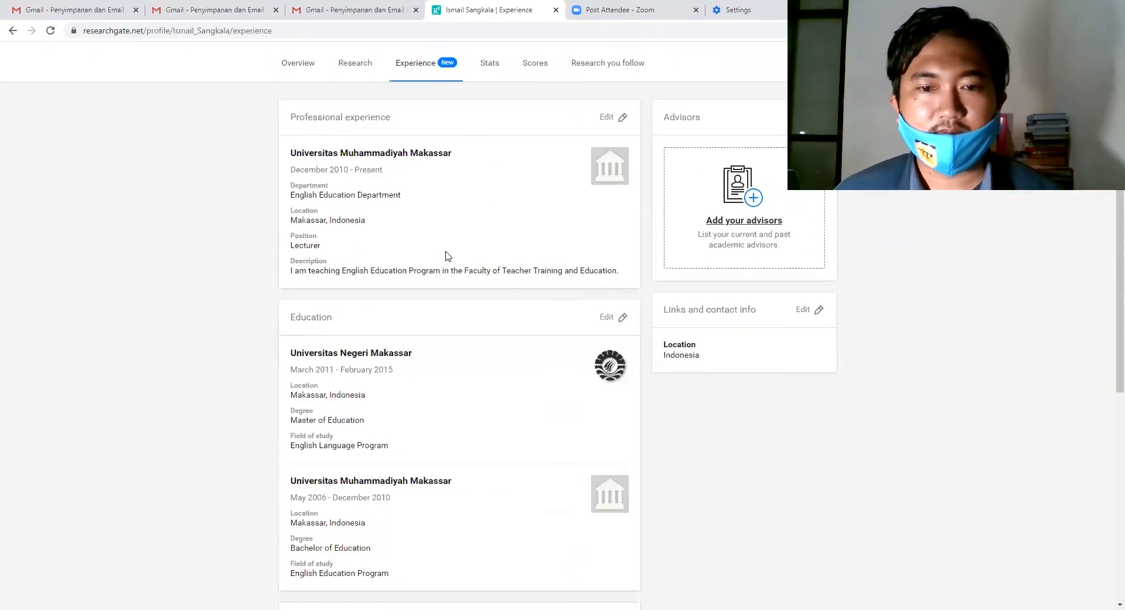
scroll(448, 256, "down", 7)
scroll(447, 254, "up", 9)
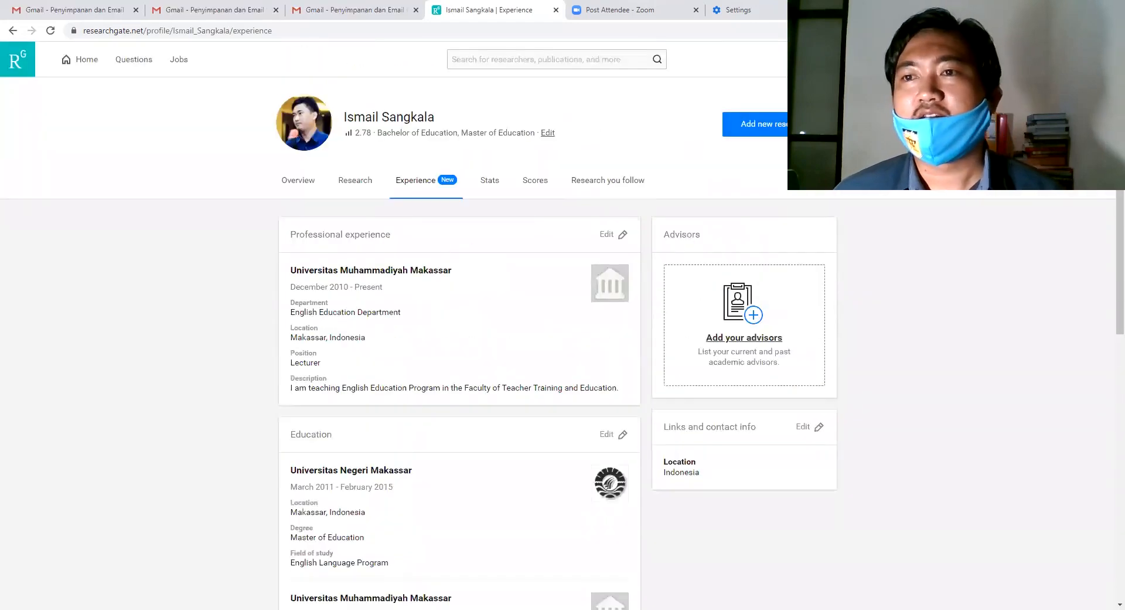
left_click(888, 59)
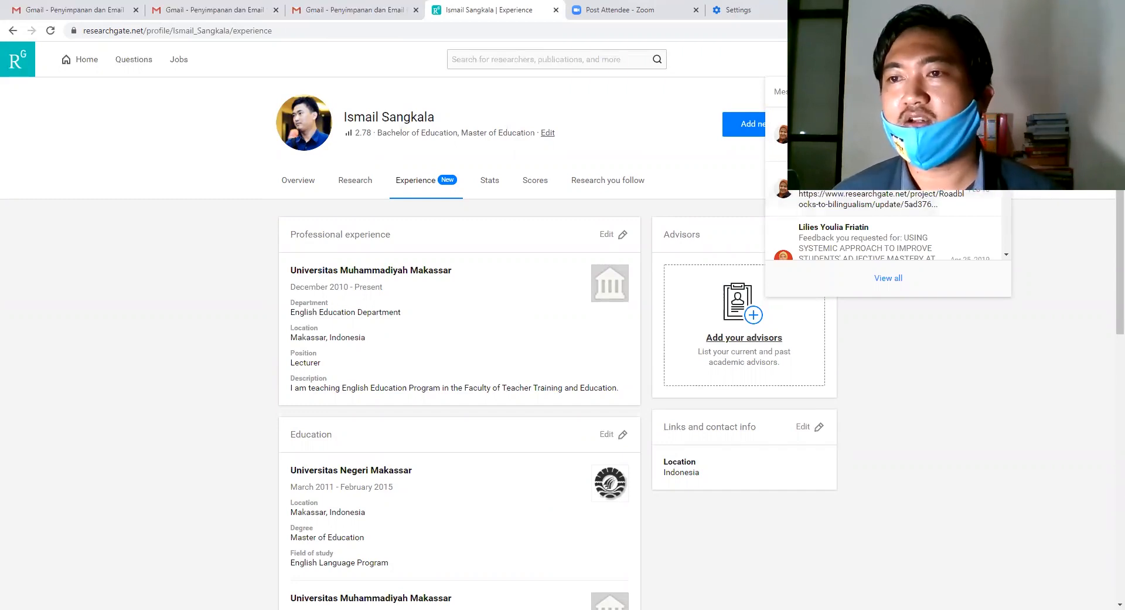
Scroll through the incoming full-text requests, then bring up the account menu offering log out.
left_click(990, 60)
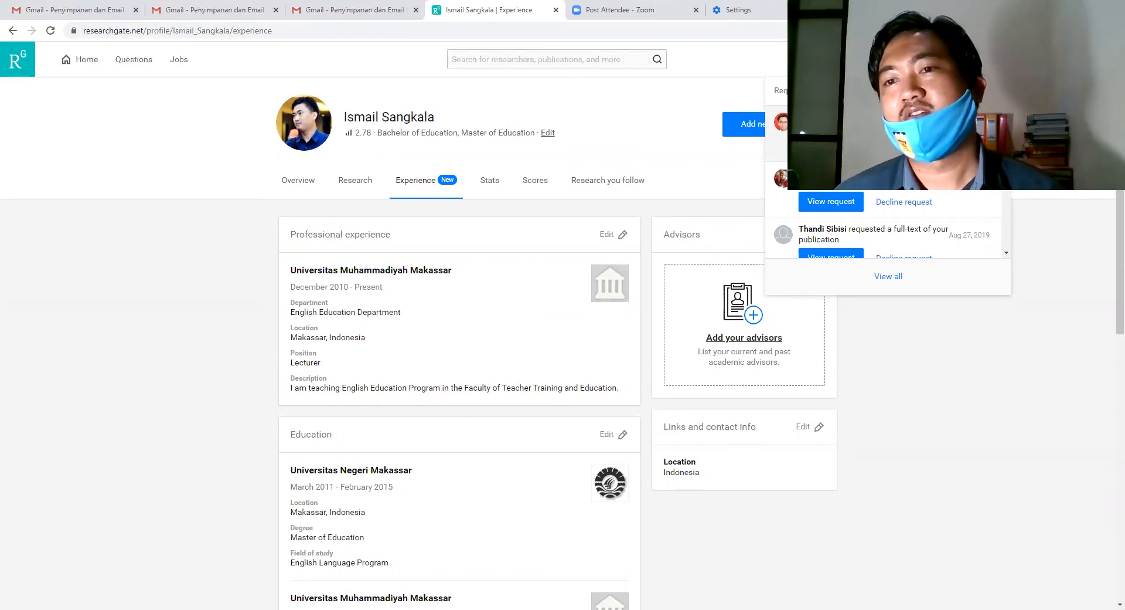
scroll(888, 229, "down", 5)
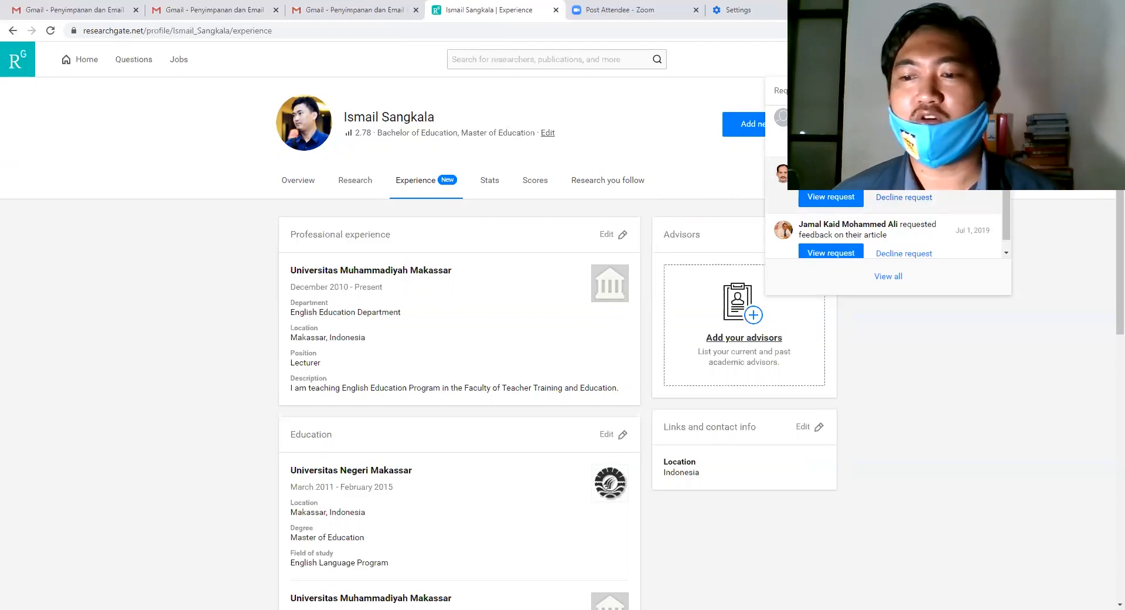
scroll(888, 229, "down", 1)
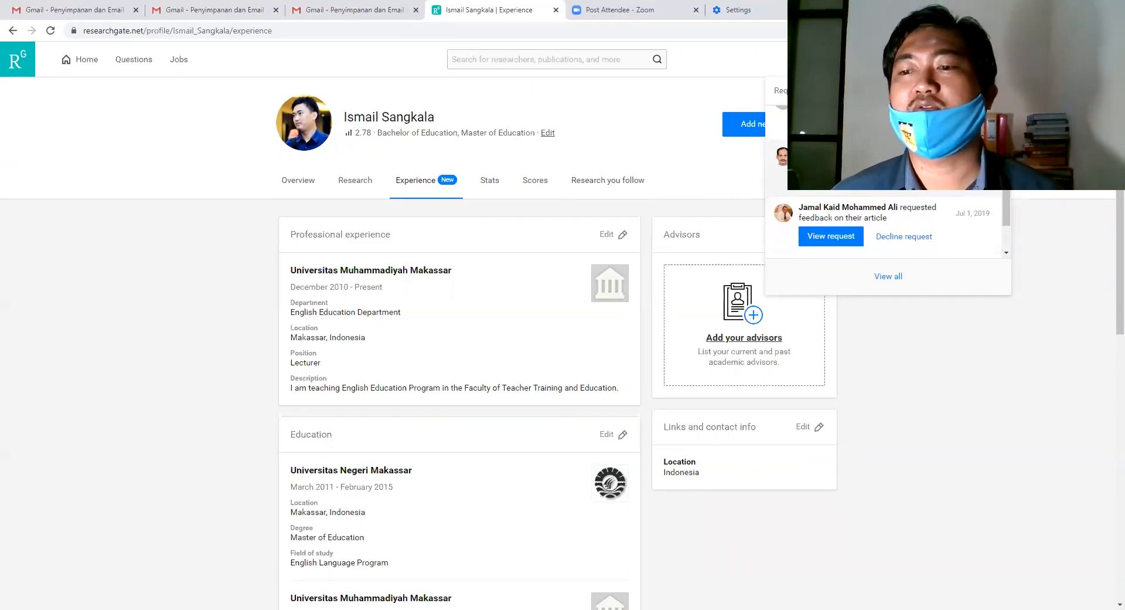
scroll(922, 195, "down", 1)
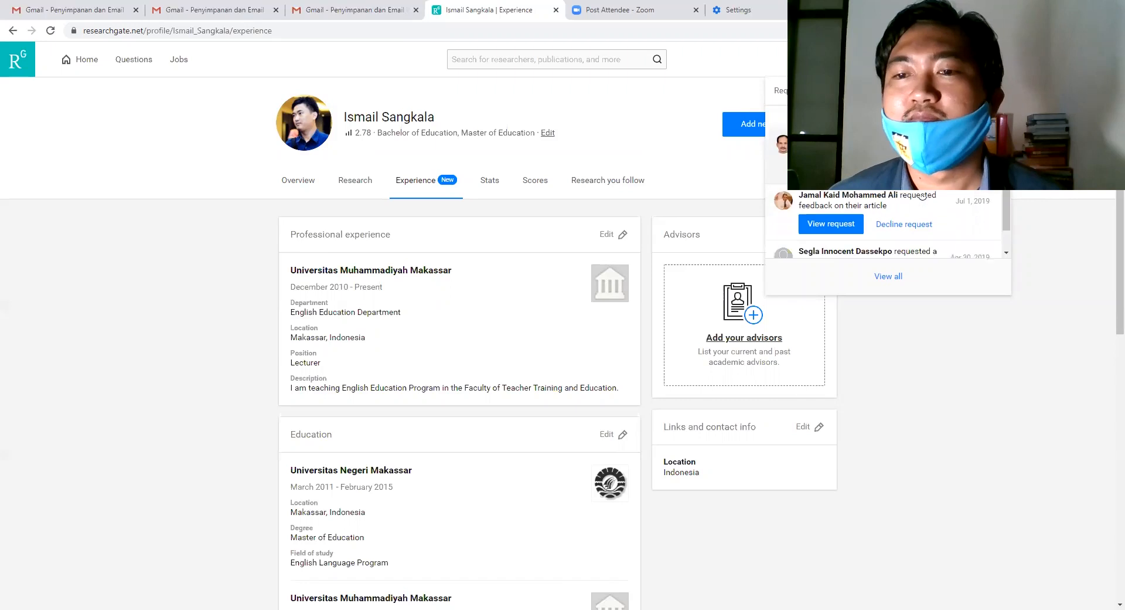
scroll(923, 195, "down", 1)
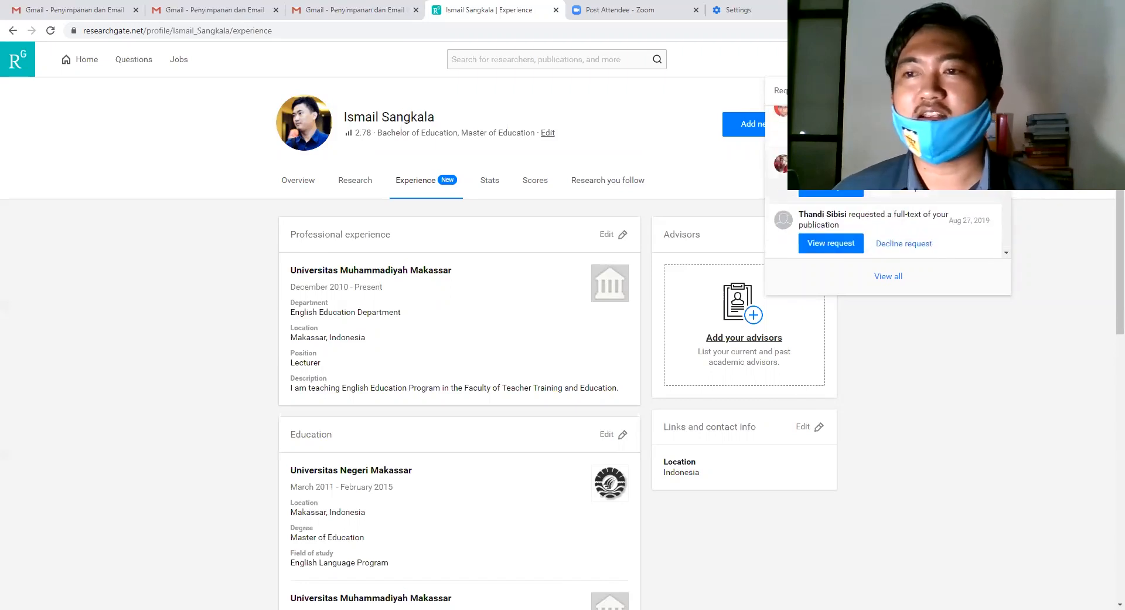
mouse_move(1020, 59)
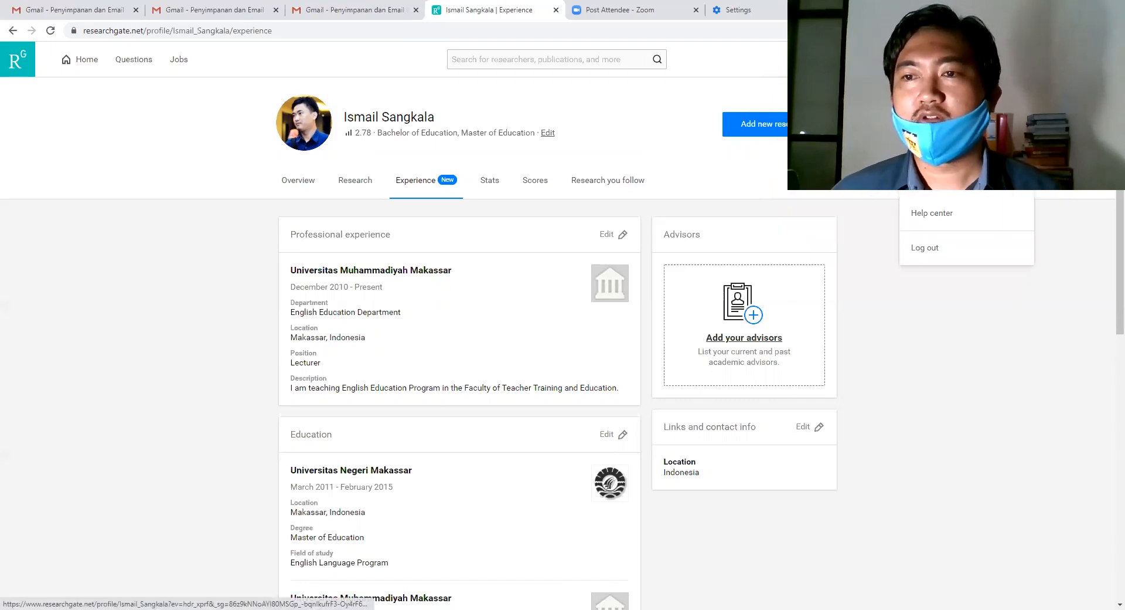